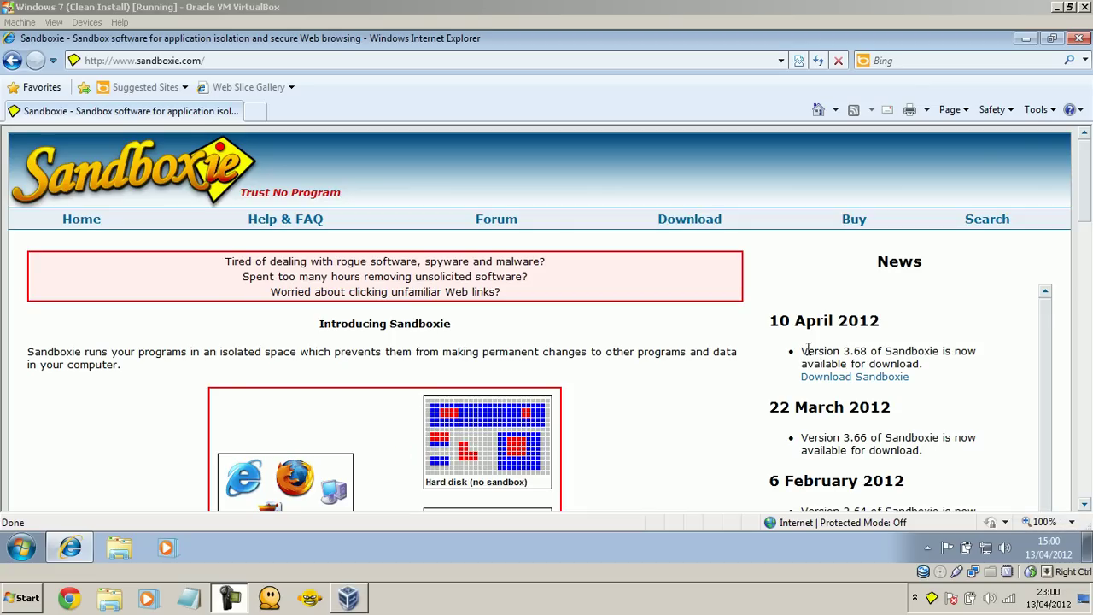
# Switch the Windows 7 virtual machine to full screen.
pyautogui.click(20, 22)
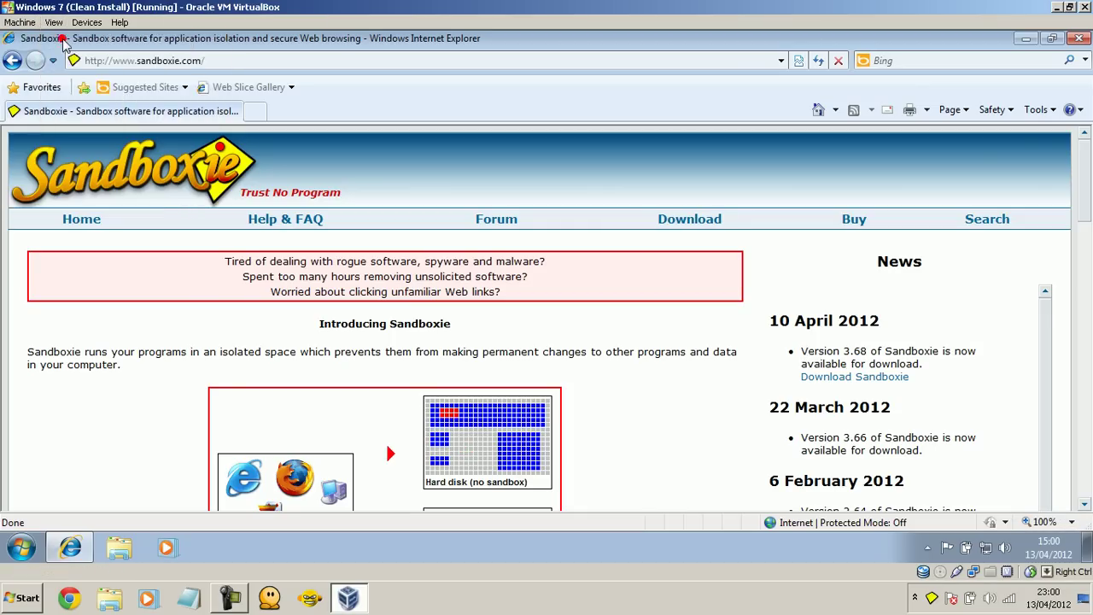
pyautogui.click(64, 40)
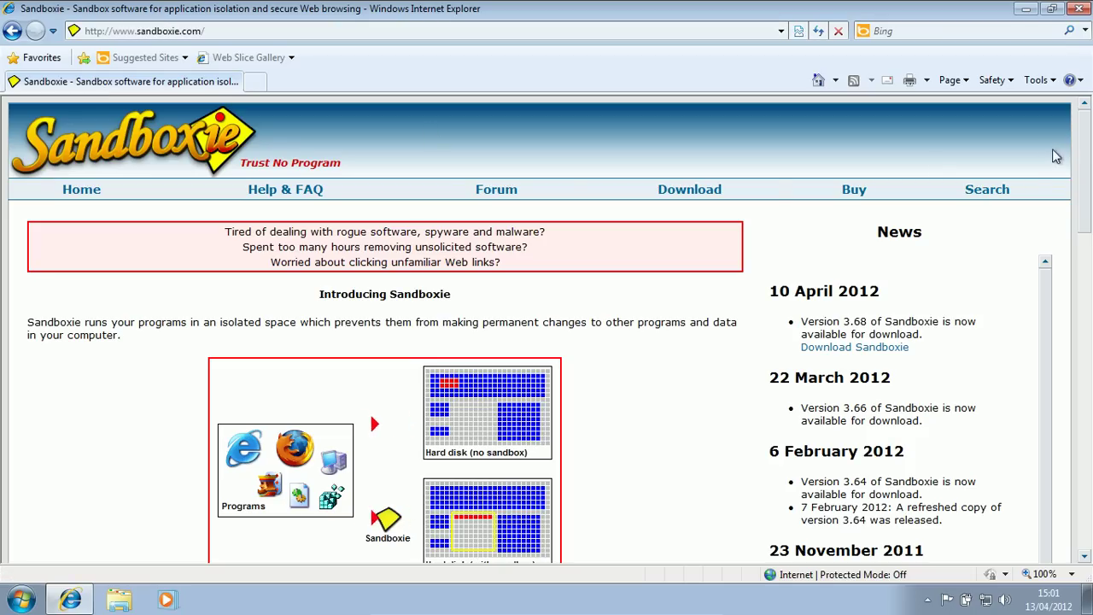
# Read through the Sandboxie home page, covering the sandbox diagram, the isolated sandbox benefits and the awards.
pyautogui.moveTo(1085, 149); pyautogui.dragTo(1084, 125)
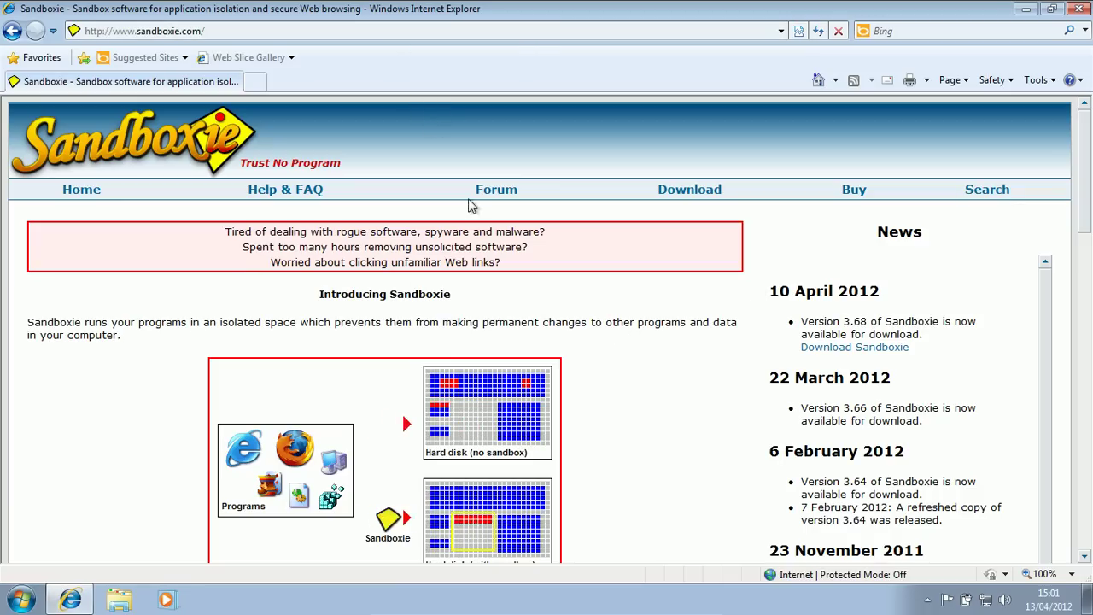
pyautogui.scroll(-5, 470, 219)
pyautogui.scroll(4, 421, 241)
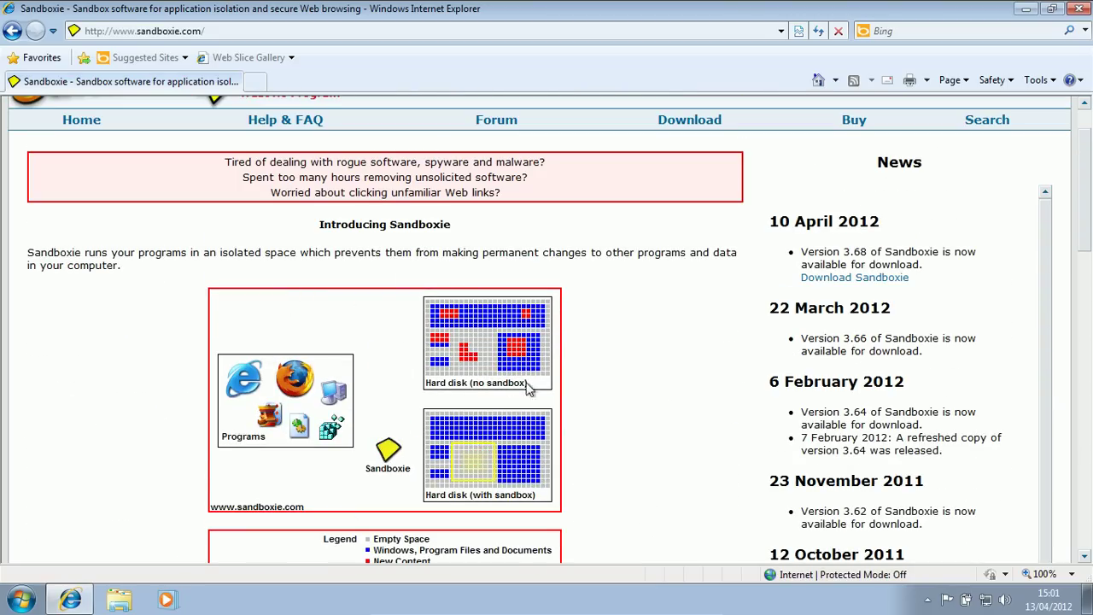
pyautogui.scroll(-3, 370, 273)
pyautogui.scroll(-3, 358, 289)
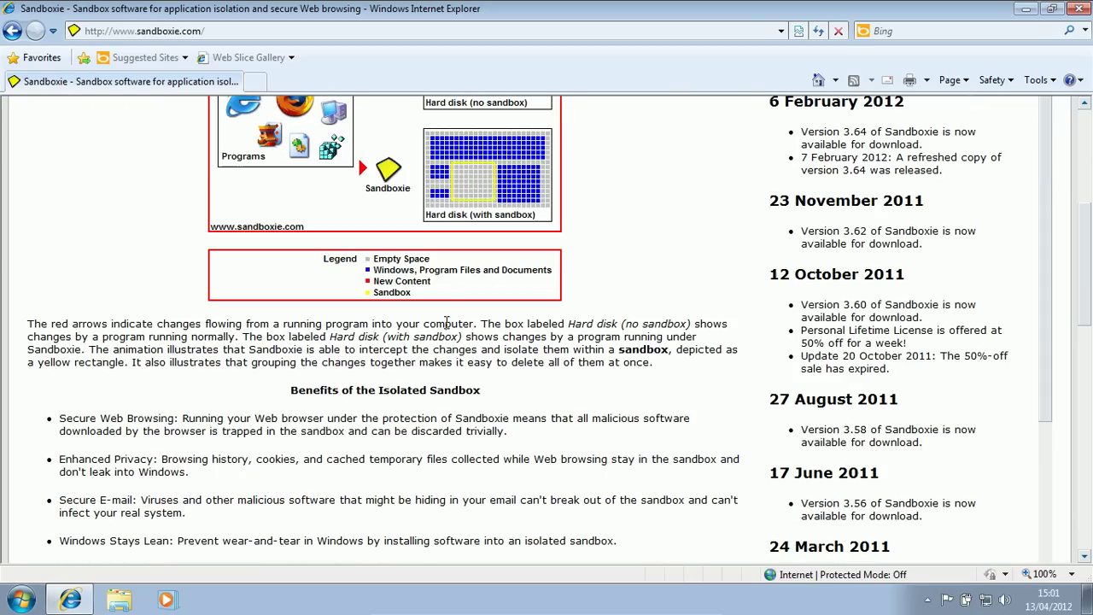
pyautogui.scroll(-4, 410, 341)
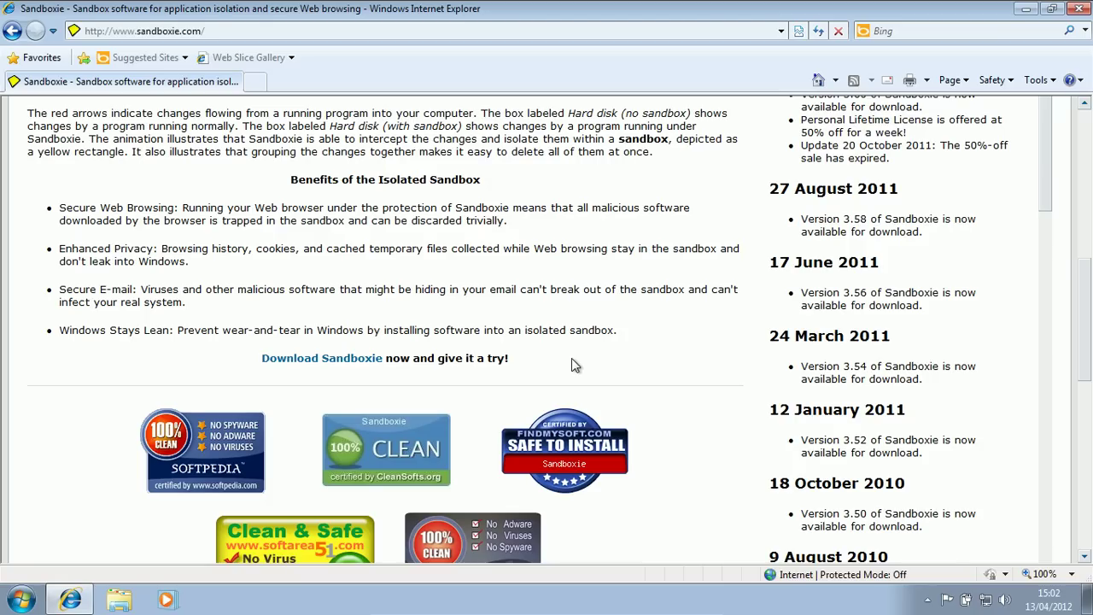
pyautogui.scroll(-6, 506, 290)
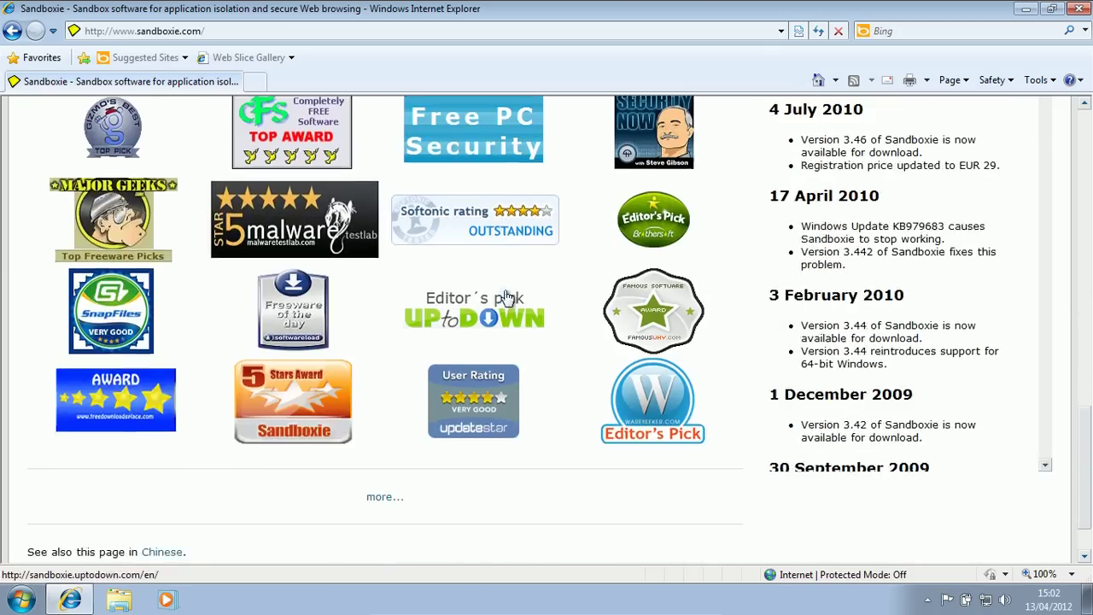
pyautogui.scroll(6, 505, 294)
pyautogui.scroll(4, 295, 283)
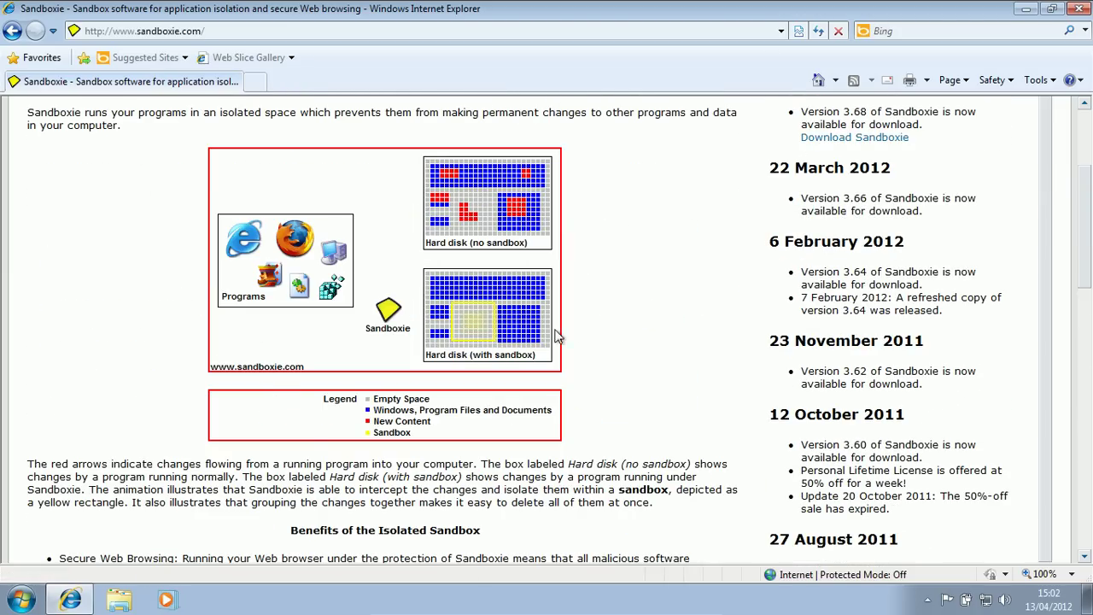
# Restore the Sandboxie web page's browser window to a smaller size, look over the page and close the browser.
pyautogui.moveTo(611, 7); pyautogui.dragTo(468, 47)
pyautogui.scroll(-5, 703, 196)
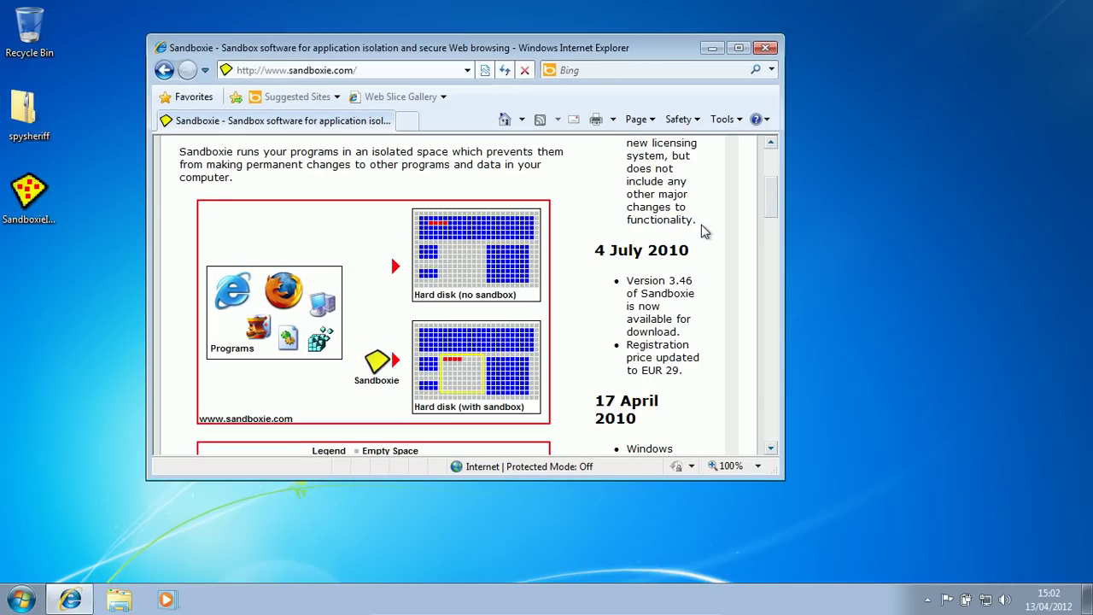
pyautogui.moveTo(773, 195); pyautogui.dragTo(772, 249)
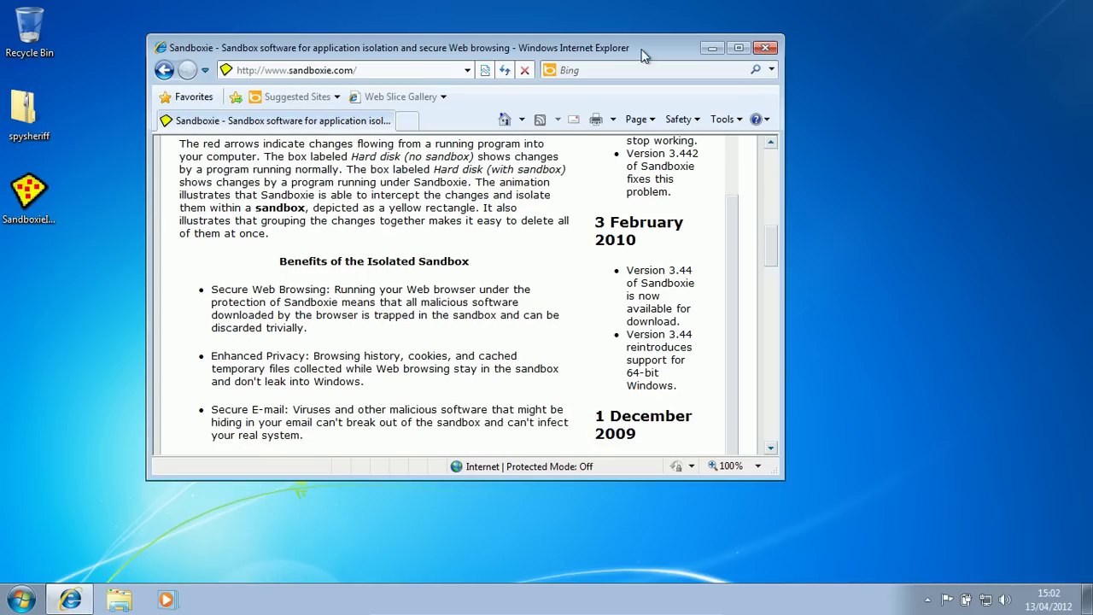
pyautogui.click(773, 47)
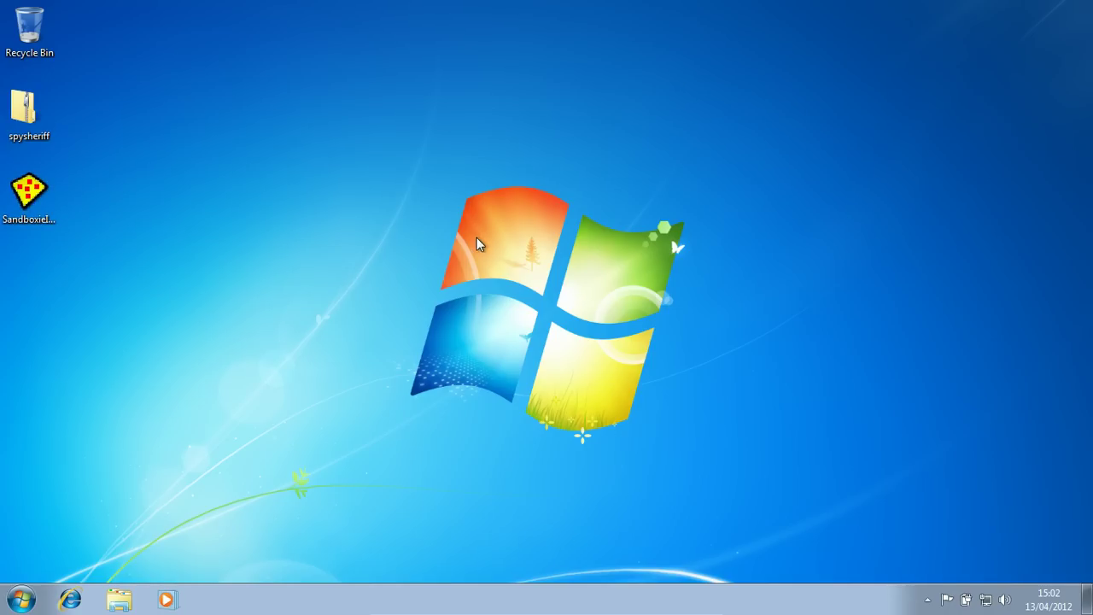
# Move the zipped spysheriff file to mid-desktop, extract it to the spysheriff folder on the desktop, and close the extracted folder's window.
pyautogui.moveTo(20, 98); pyautogui.dragTo(571, 308)
pyautogui.rightClick(571, 289)
pyautogui.click(644, 325)
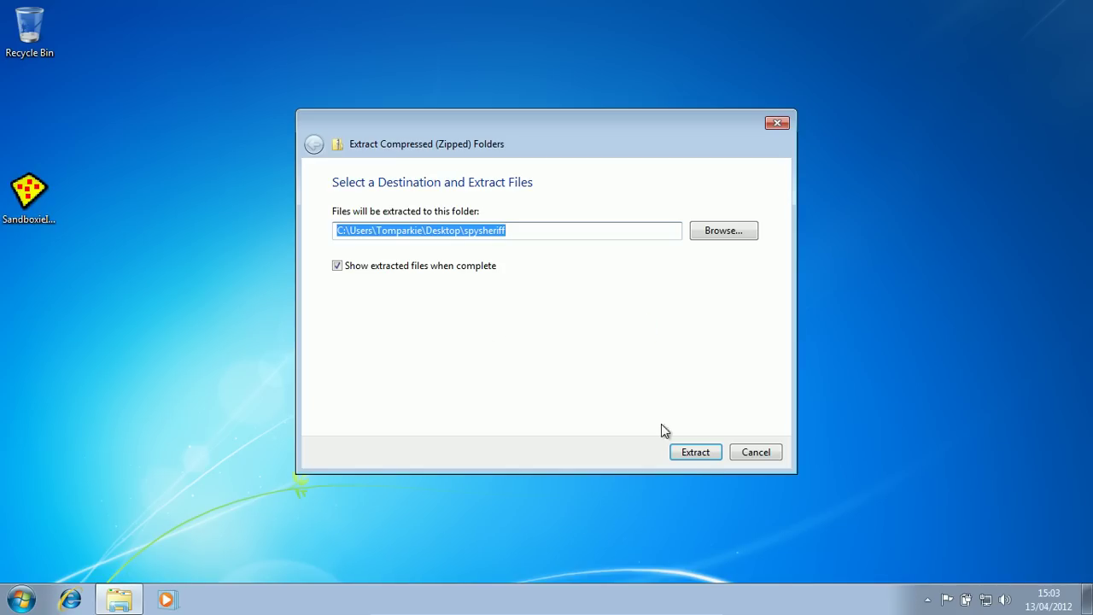
pyautogui.click(695, 452)
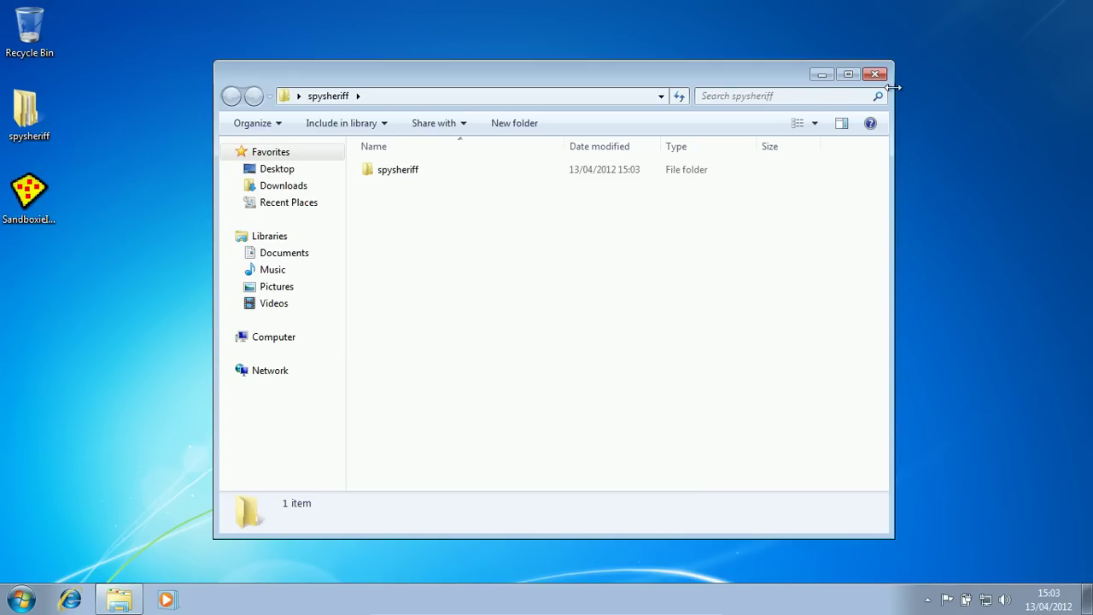
pyautogui.click(881, 78)
# Run SandboxieInstall from the desktop, accept the license agreement and complete the Sandboxie 3.68 (32-bit) setup.
pyautogui.doubleClick(51, 183)
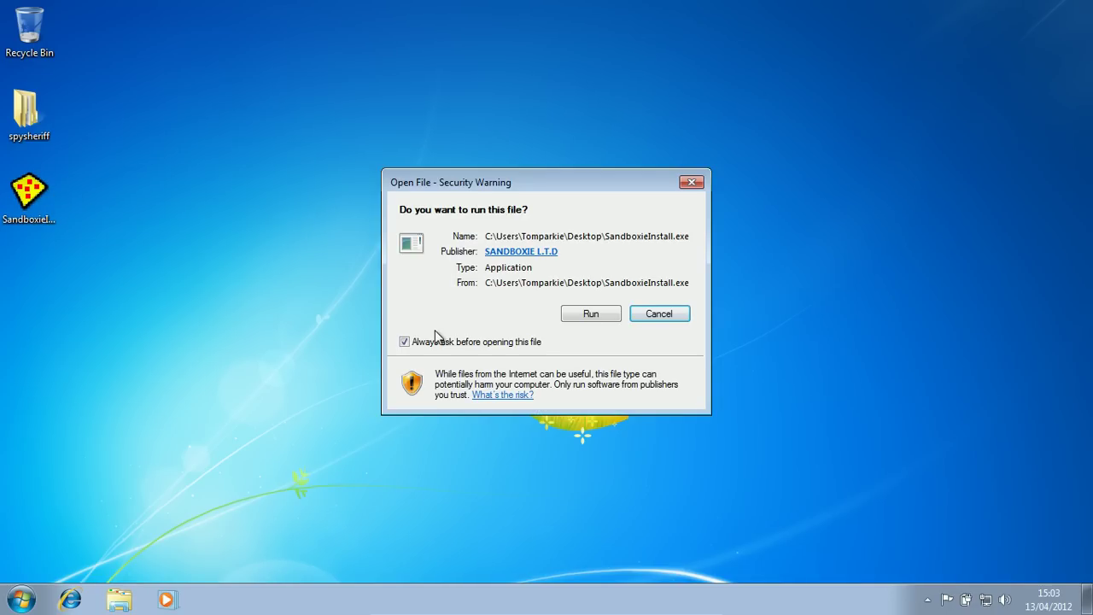
pyautogui.click(591, 314)
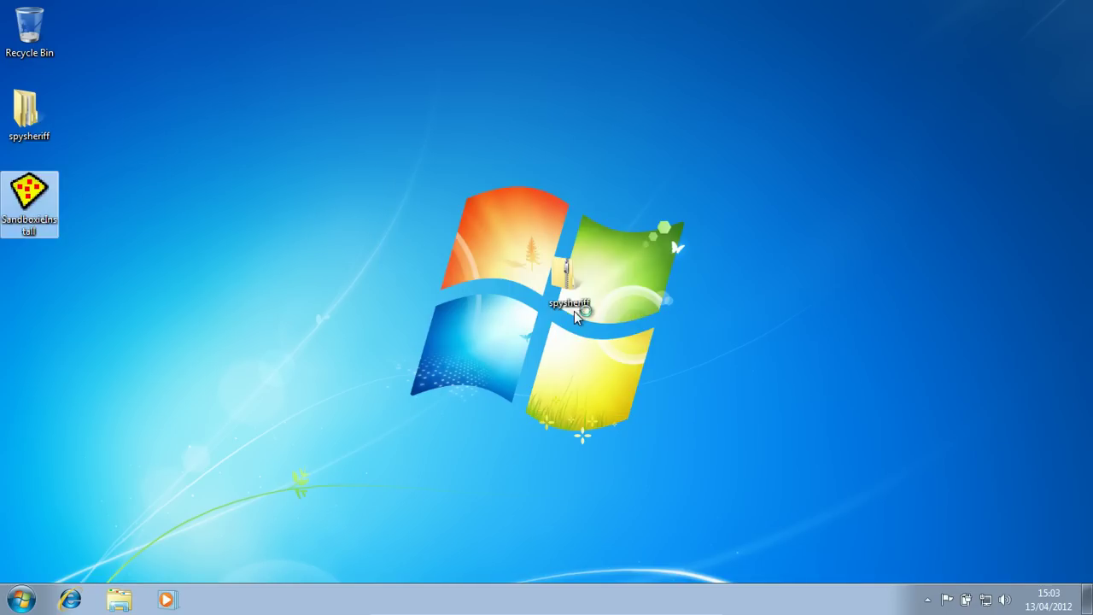
pyautogui.click(551, 337)
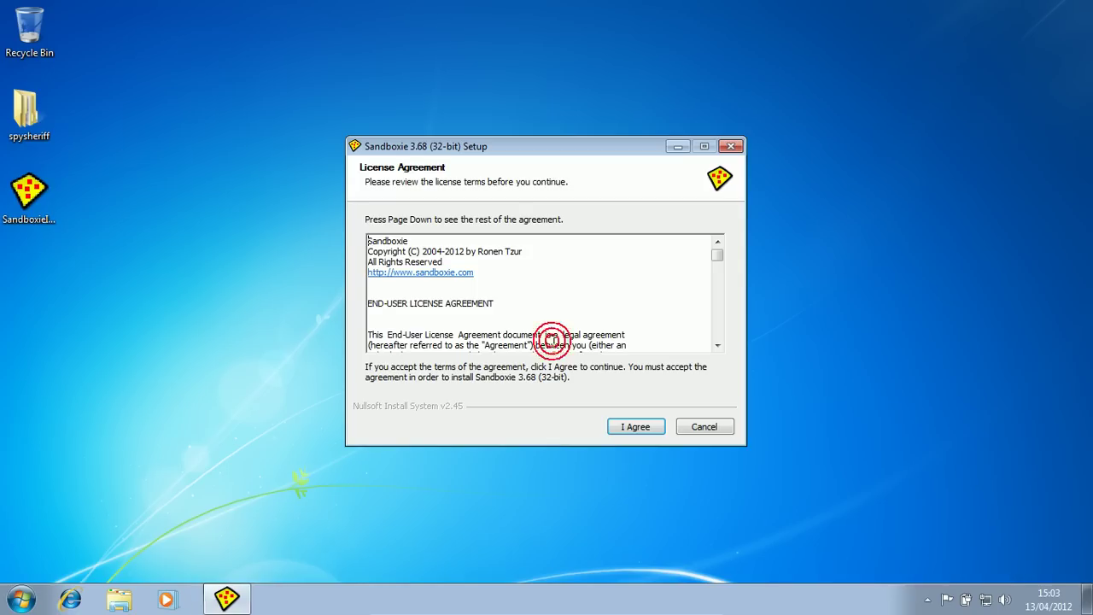
pyautogui.click(636, 426)
pyautogui.click(639, 426)
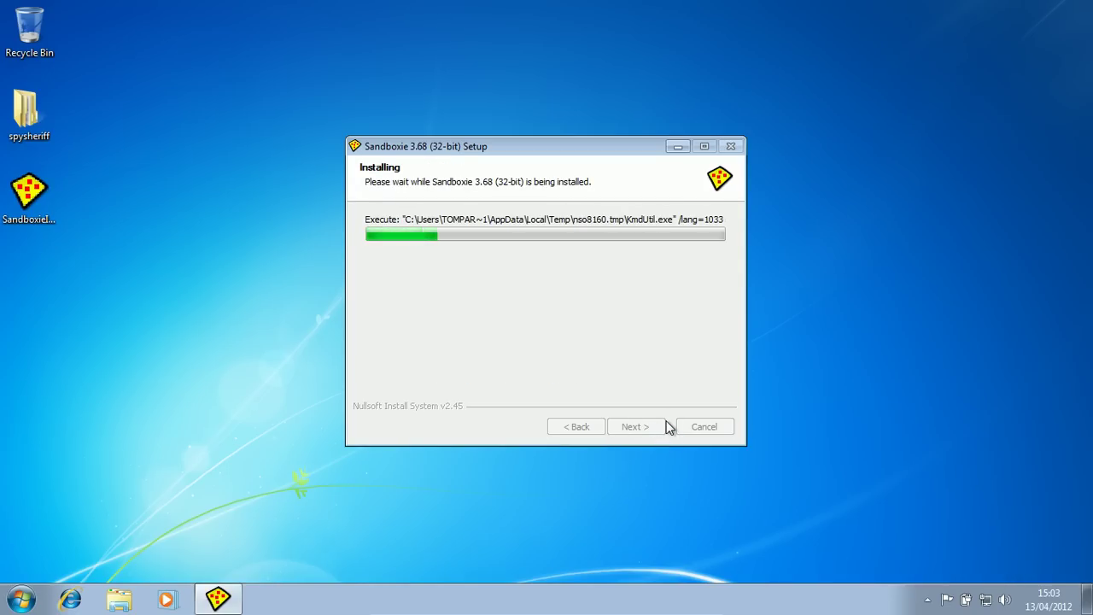
pyautogui.click(647, 429)
pyautogui.click(650, 431)
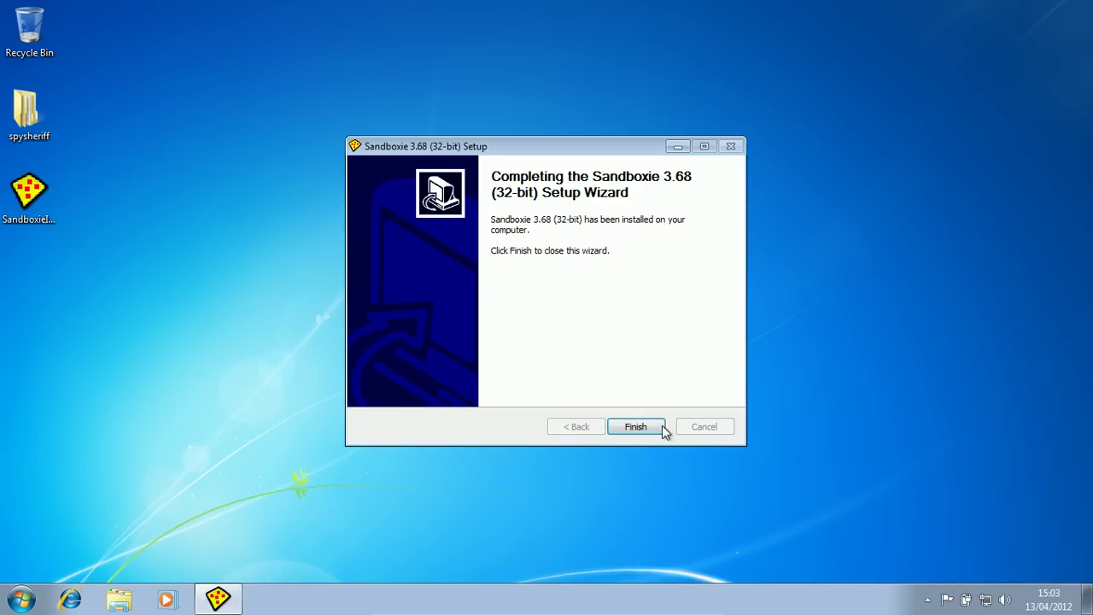
pyautogui.click(654, 430)
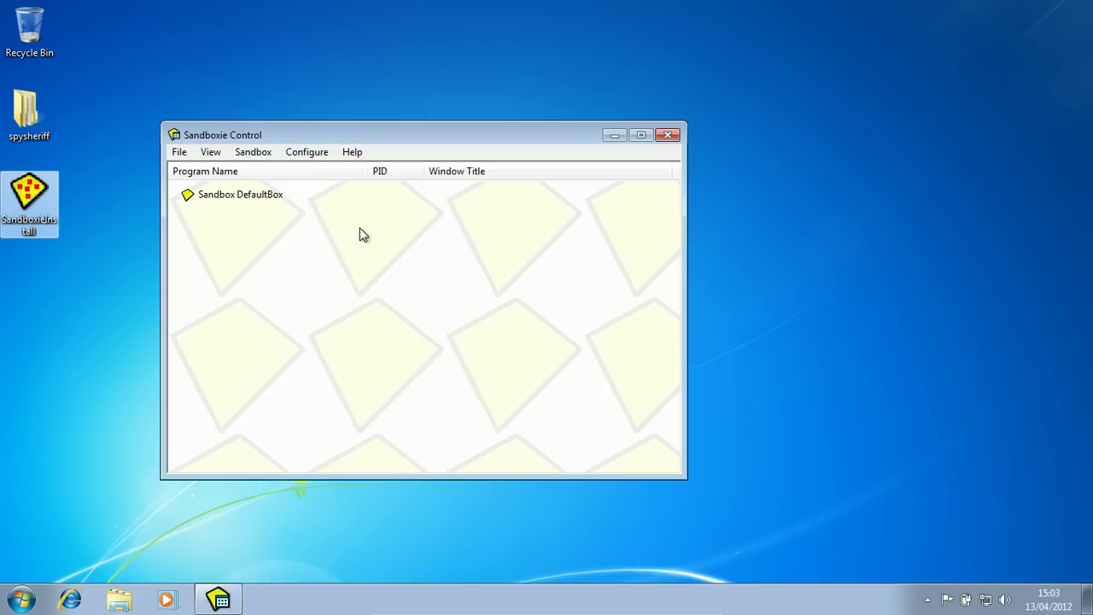
# Dismiss the Welcome to Sandboxie window and move the Sandboxie Control window away from the desktop icons.
pyautogui.click(310, 66)
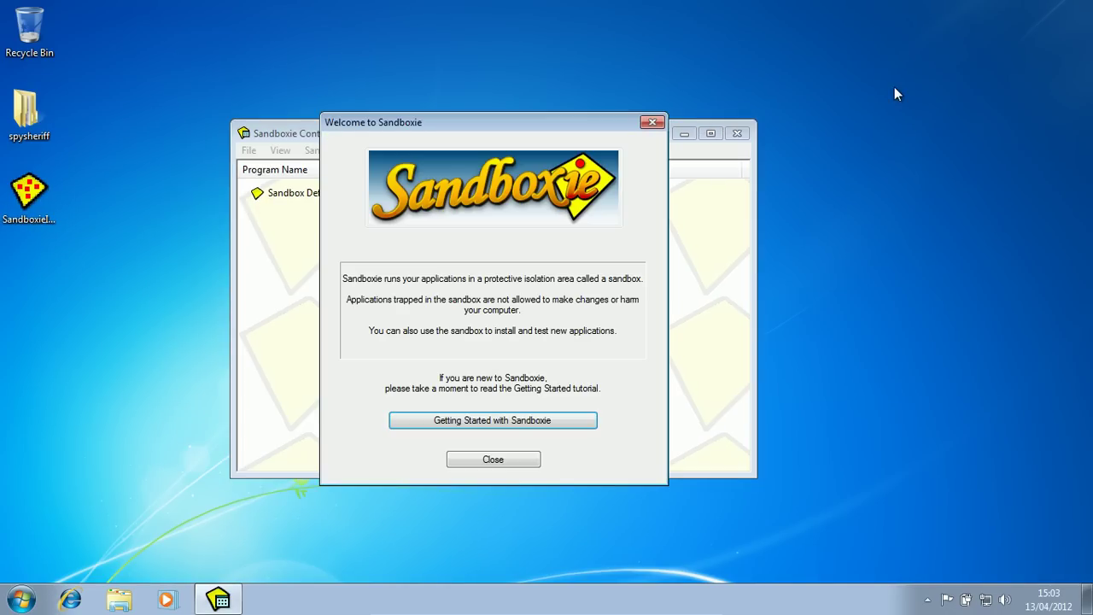
pyautogui.click(492, 461)
pyautogui.moveTo(357, 137); pyautogui.dragTo(730, 77)
# Move SandboxieInstall to the Recycle Bin and place the Sandboxed Web Browser shortcut below the spysheriff folder.
pyautogui.moveTo(29, 194); pyautogui.dragTo(47, 66)
pyautogui.moveTo(35, 269); pyautogui.dragTo(35, 187)
pyautogui.click(140, 116)
pyautogui.moveTo(486, 76); pyautogui.dragTo(331, 96)
# Pin the Sandboxed Web Browser as the first taskbar program and unpin Internet Explorer from the taskbar.
pyautogui.click(33, 205)
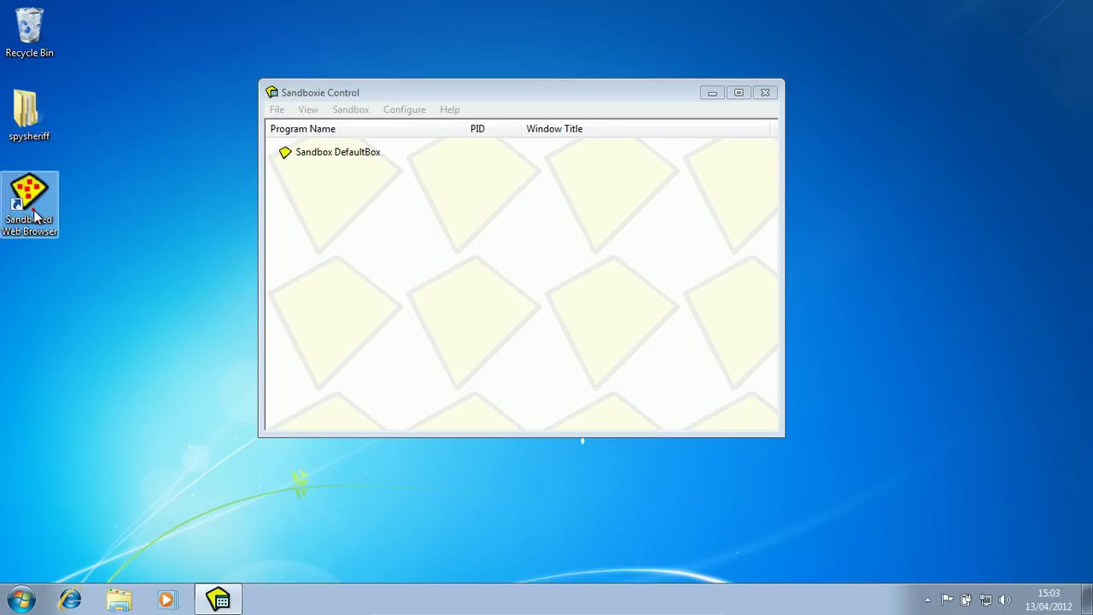
pyautogui.rightClick(34, 210)
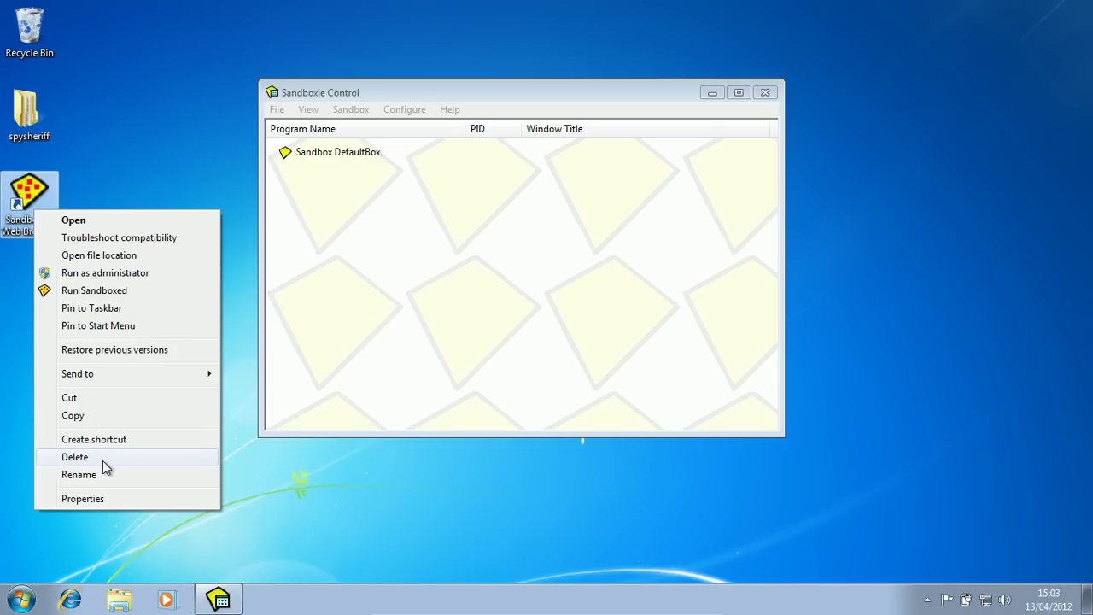
pyautogui.click(128, 308)
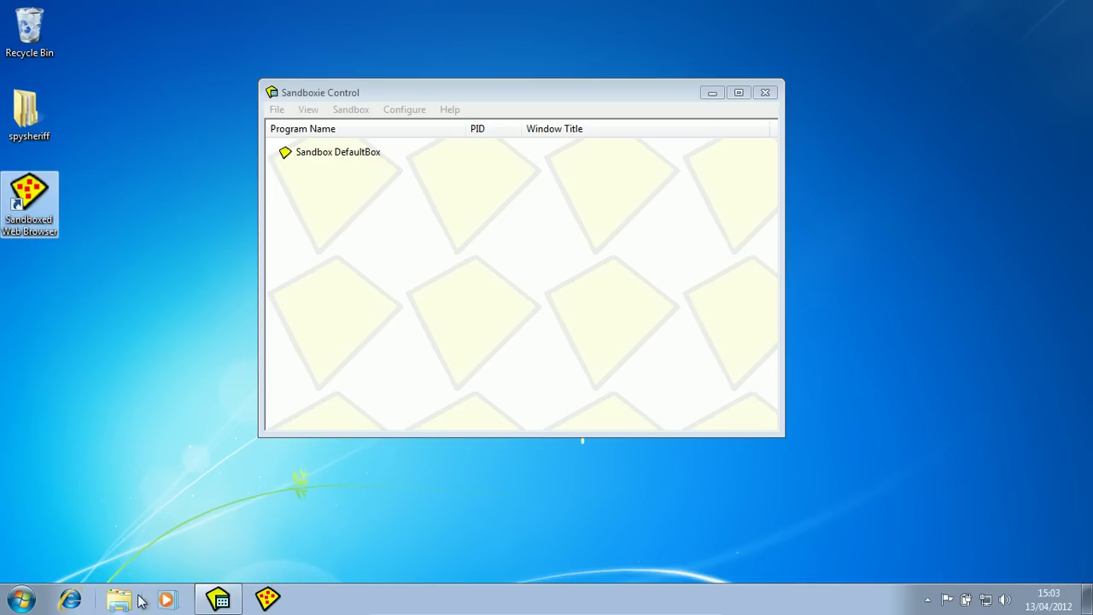
pyautogui.moveTo(288, 603); pyautogui.dragTo(73, 600)
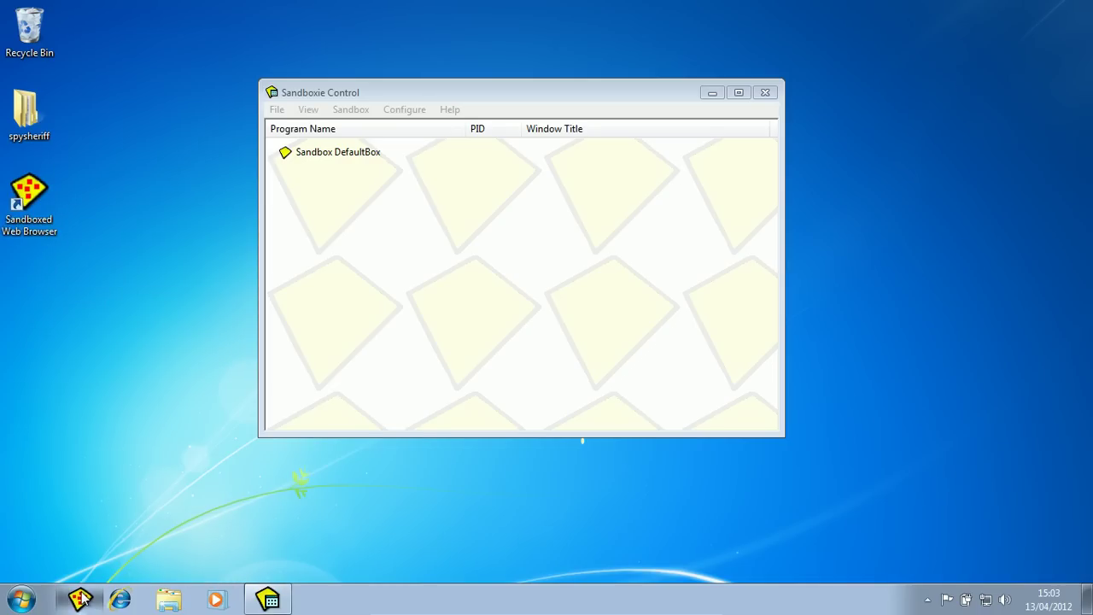
pyautogui.rightClick(126, 589)
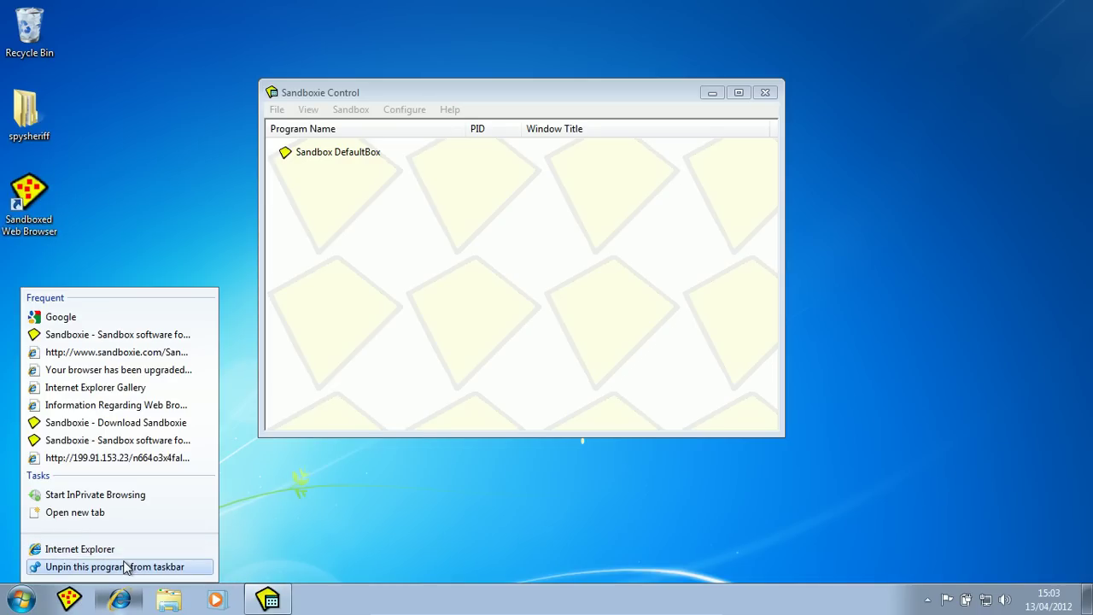
pyautogui.click(126, 567)
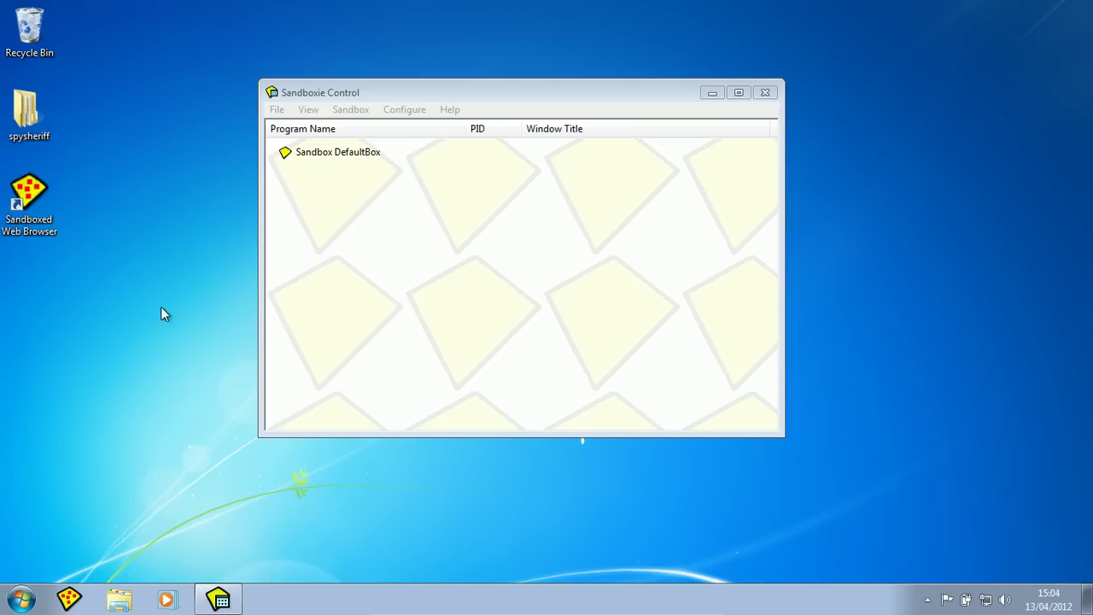
# Select Sandbox DefaultBox in Sandboxie Control and reposition the window on the desktop.
pyautogui.click(352, 97)
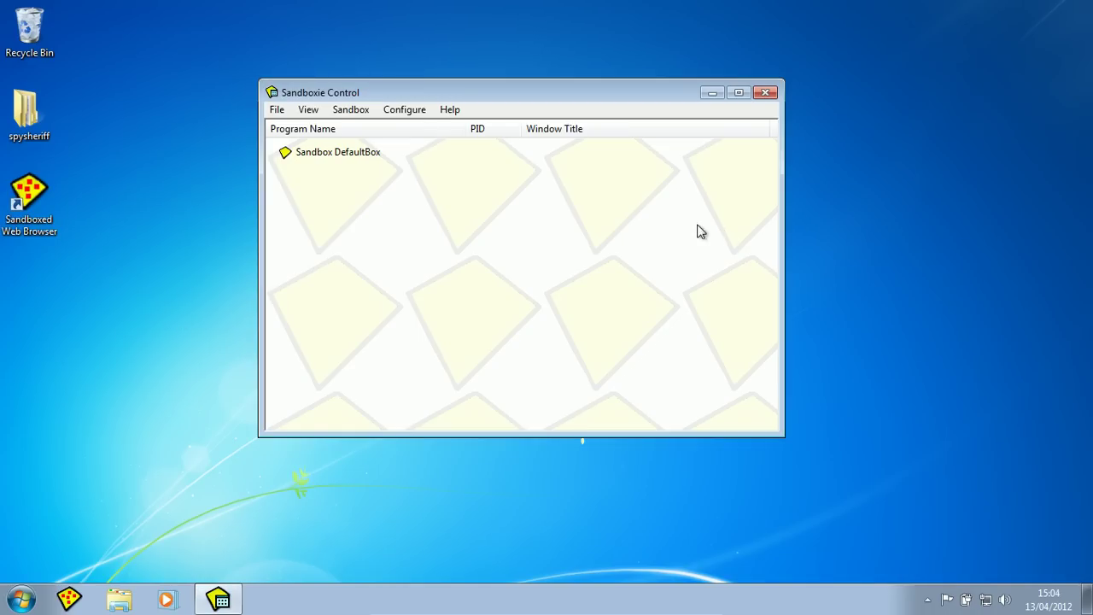
pyautogui.click(336, 158)
pyautogui.moveTo(425, 94); pyautogui.dragTo(197, 121)
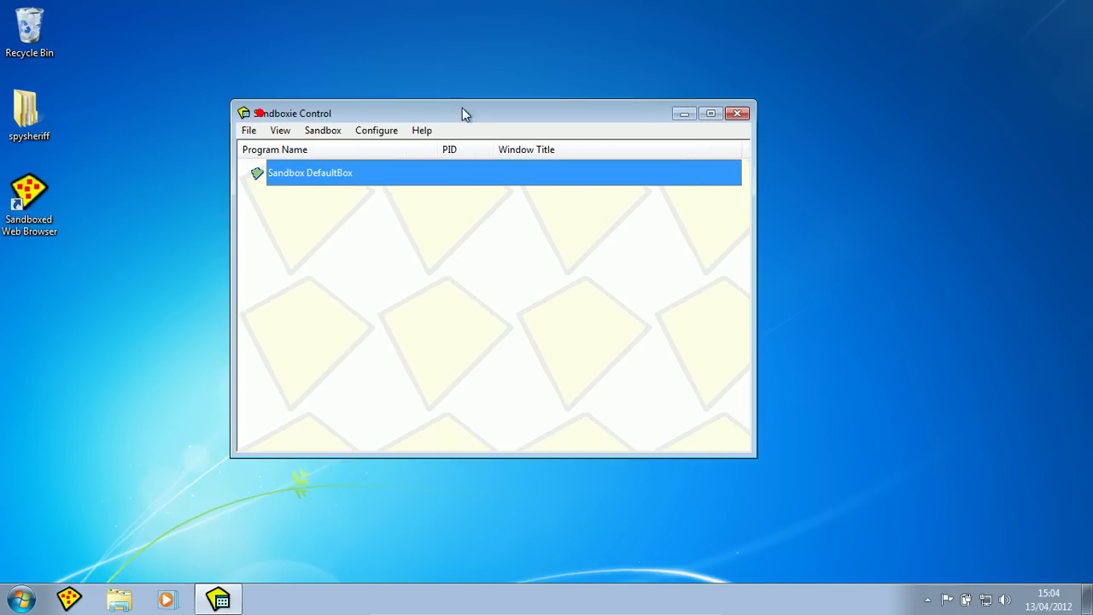
# Launch all five programs in the inner spysheriff folder together with Run Sandboxed.
pyautogui.doubleClick(41, 118)
pyautogui.click(410, 171)
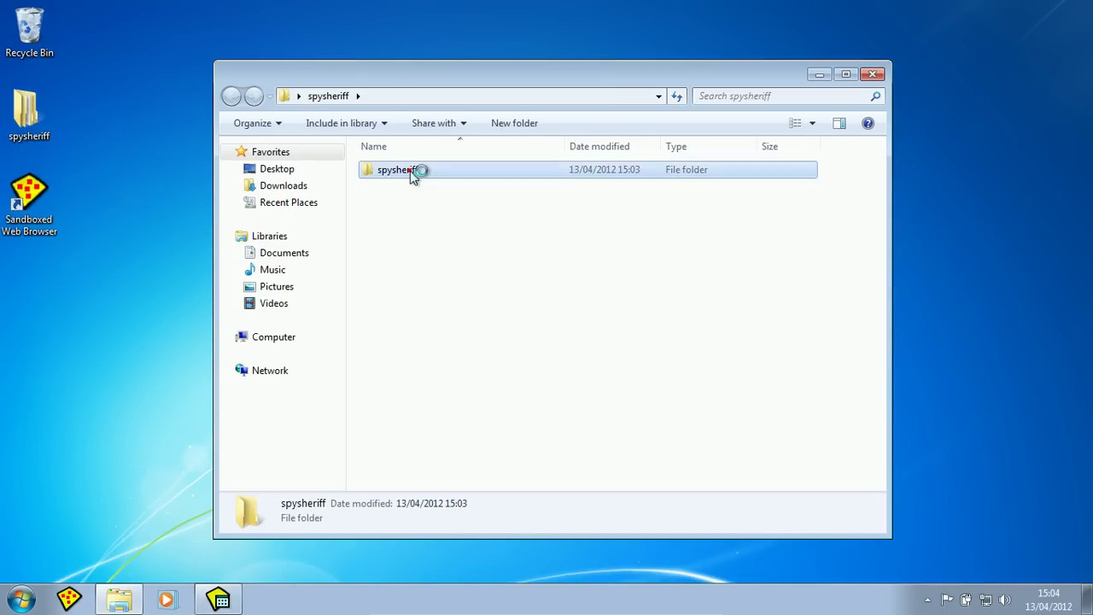
pyautogui.doubleClick(410, 171)
pyautogui.moveTo(437, 183)
pyautogui.mouseDown()
pyautogui.moveTo(441, 290)
pyautogui.moveTo(432, 178)
pyautogui.mouseUp()
pyautogui.moveTo(467, 317); pyautogui.dragTo(451, 179)
pyautogui.rightClick(449, 208)
pyautogui.click(572, 248)
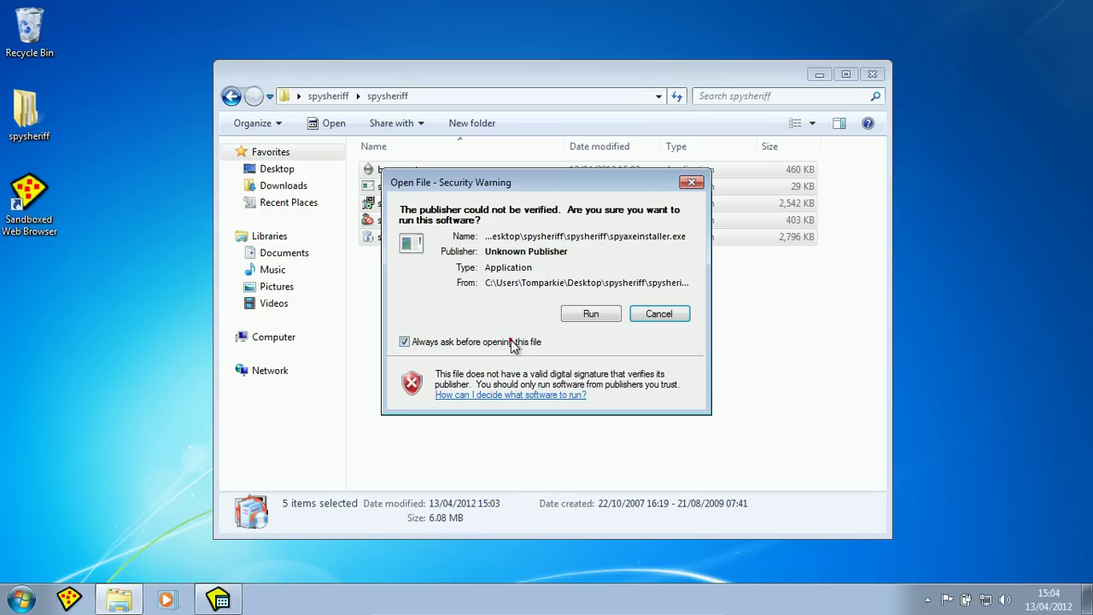
# Allow the unverified programs to run and start them in the DefaultBox sandbox.
pyautogui.click(591, 314)
pyautogui.click(512, 432)
pyautogui.click(580, 314)
pyautogui.click(513, 434)
pyautogui.click(587, 313)
pyautogui.click(511, 433)
pyautogui.click(586, 314)
pyautogui.click(569, 314)
pyautogui.click(500, 434)
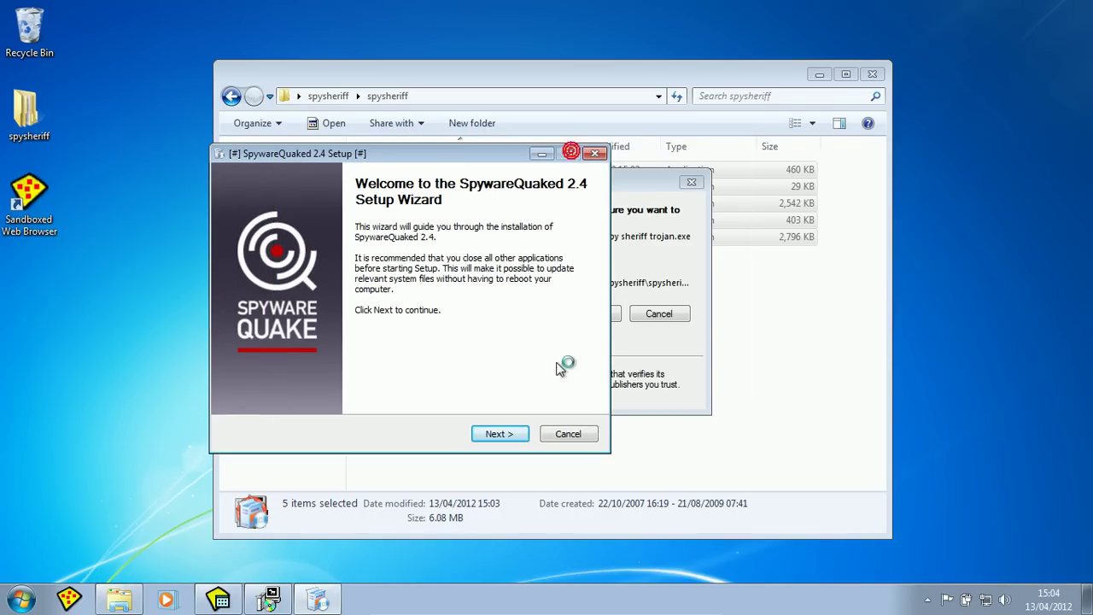
# Install SpywareQuaked 2.4 inside the sandbox, using SpywareQuaked as the Start Menu folder.
pyautogui.click(501, 434)
pyautogui.click(504, 434)
pyautogui.click(502, 434)
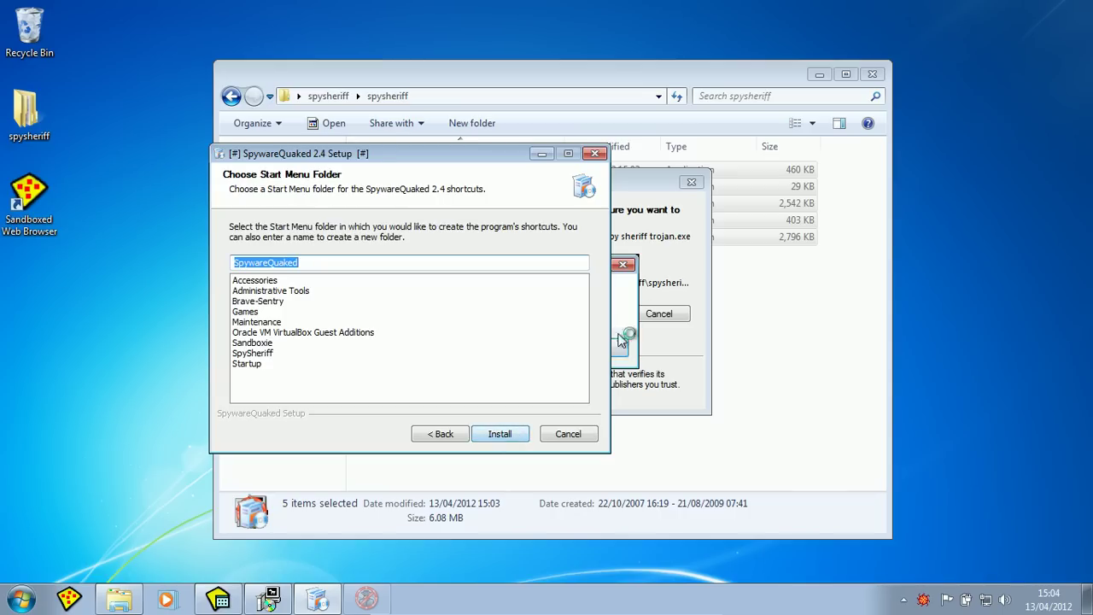
pyautogui.click(519, 433)
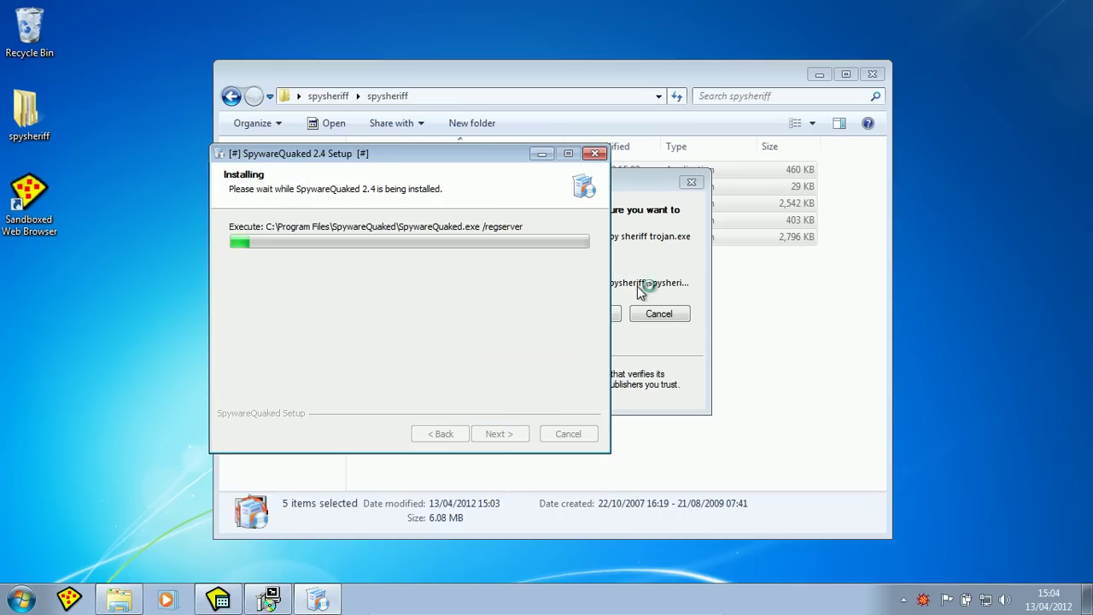
# Allow the unverified spy sheriff trojan.exe to run and start the remaining program in the DefaultBox sandbox.
pyautogui.click(648, 182)
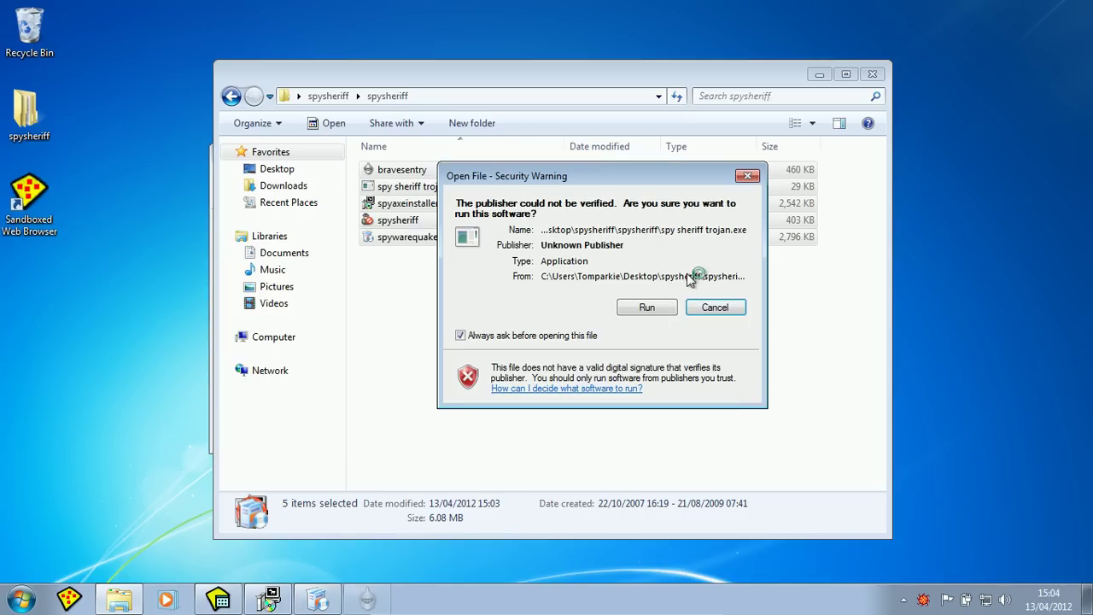
pyautogui.click(635, 305)
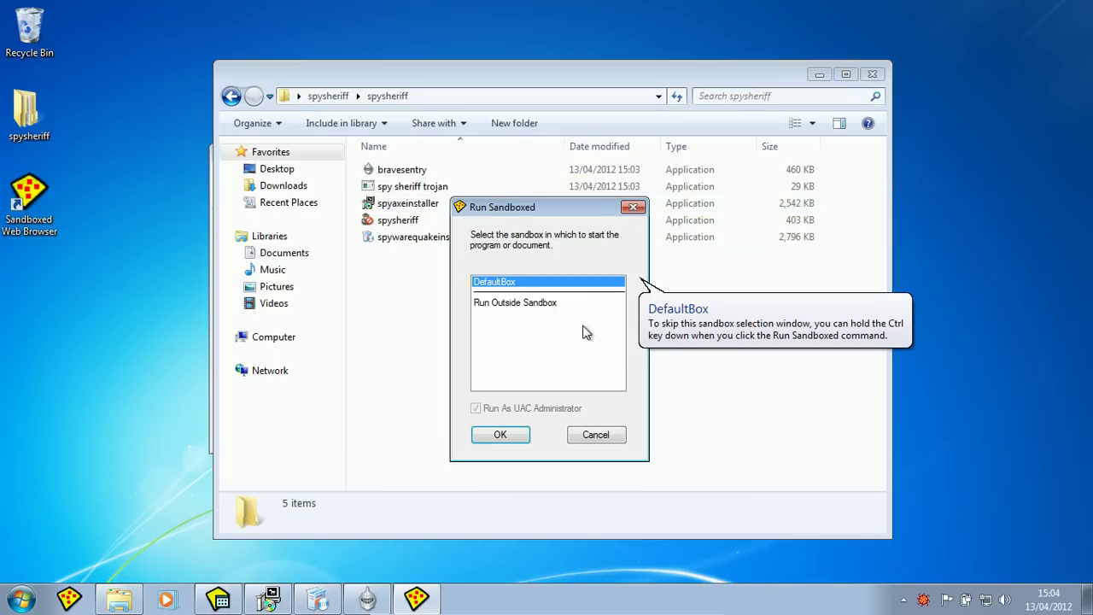
pyautogui.click(529, 435)
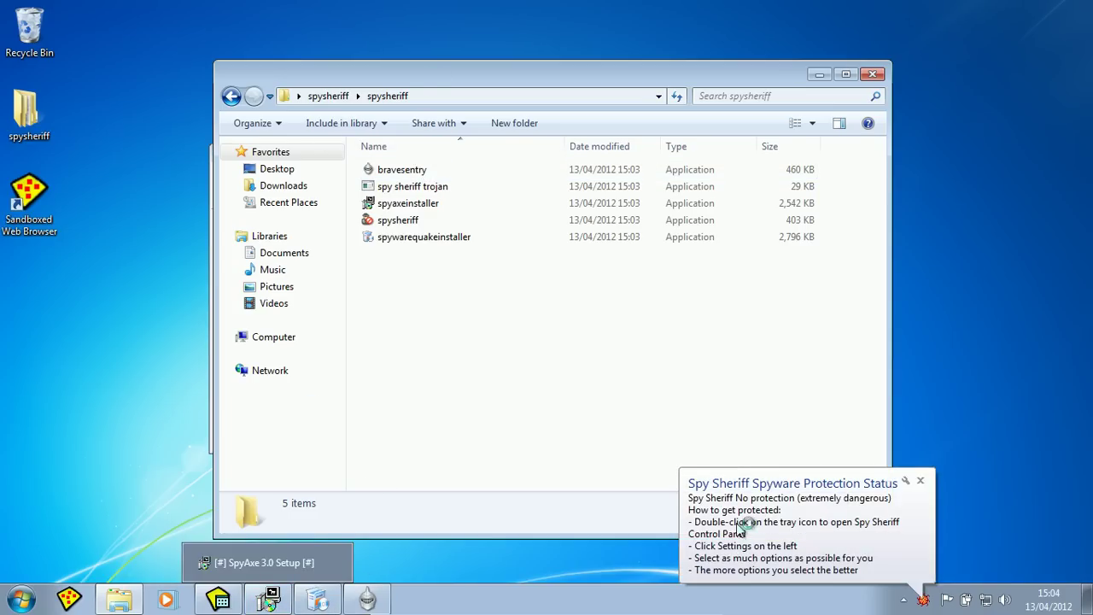
# Dismiss the Spy Sheriff notification and close the spysheriff folder window and the error dialog behind it.
pyautogui.click(920, 481)
pyautogui.moveTo(519, 81); pyautogui.dragTo(247, 189)
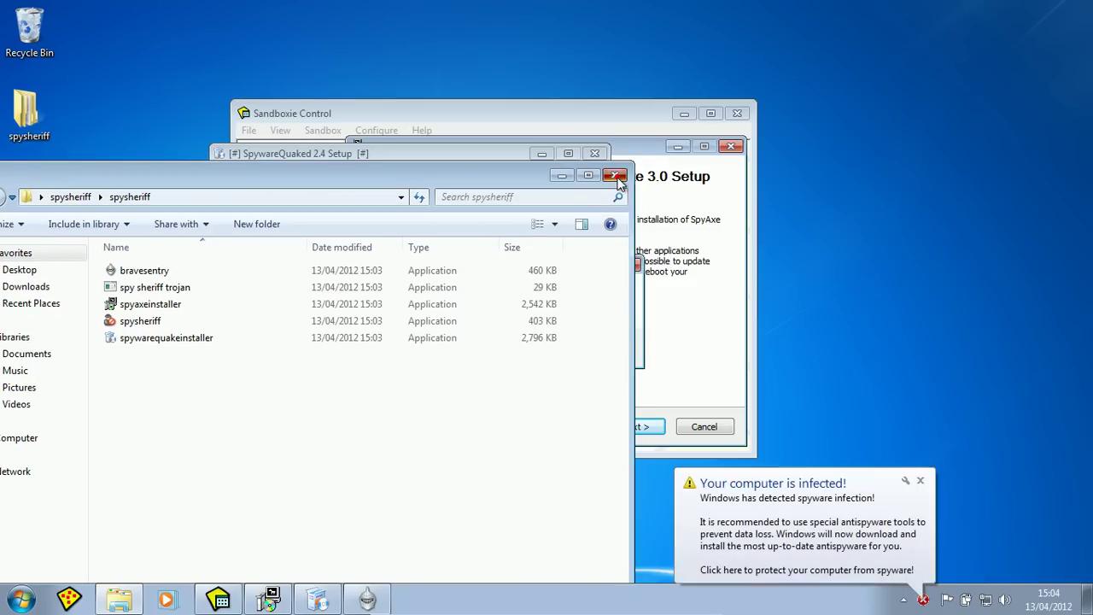
pyautogui.click(616, 176)
pyautogui.click(595, 347)
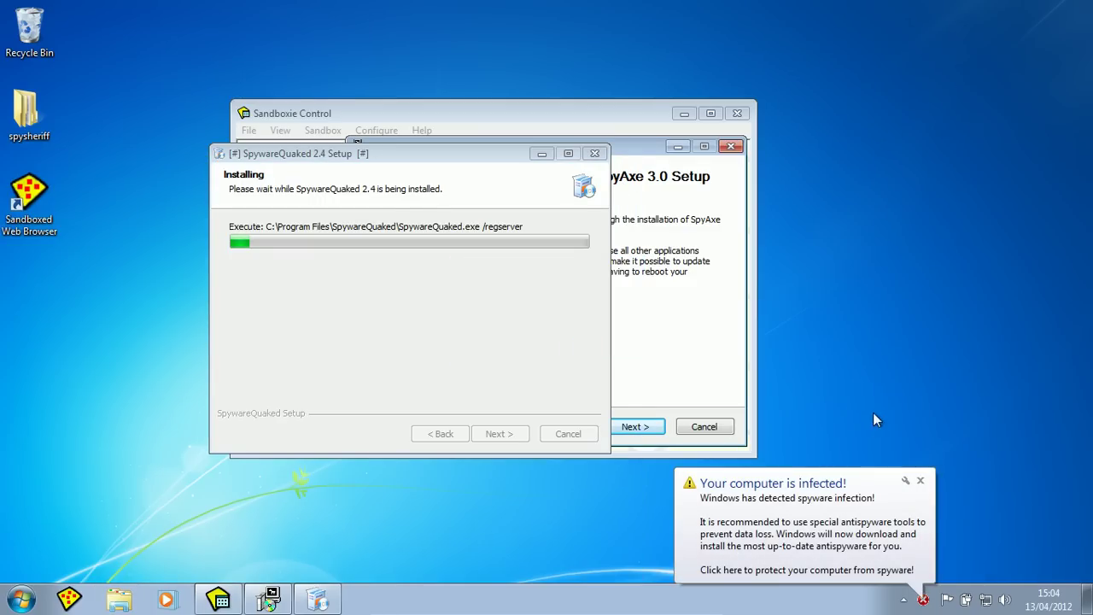
# Install SpyAxe 3.0 to C:\Program Files\SpyAxe inside the sandbox and move its setup window clear of Sandboxie Control.
pyautogui.click(633, 158)
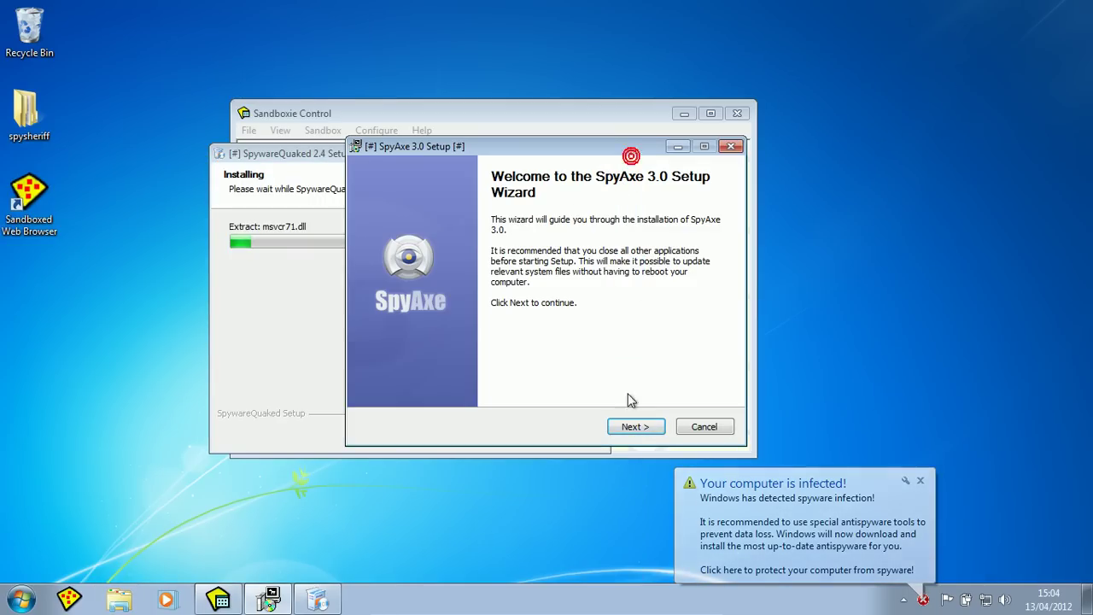
pyautogui.click(635, 433)
pyautogui.click(635, 431)
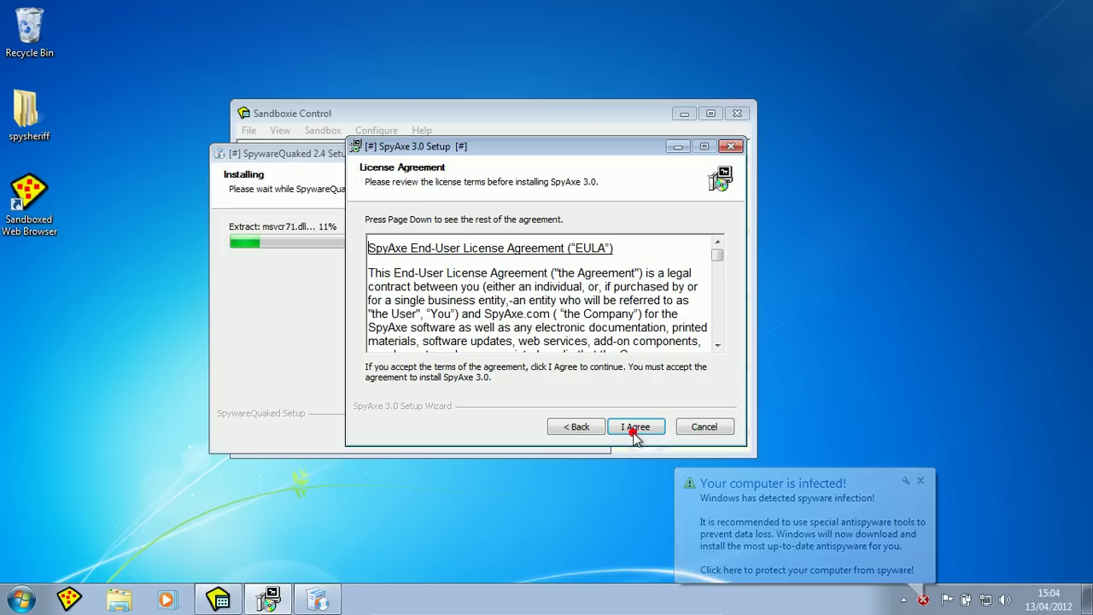
pyautogui.click(634, 432)
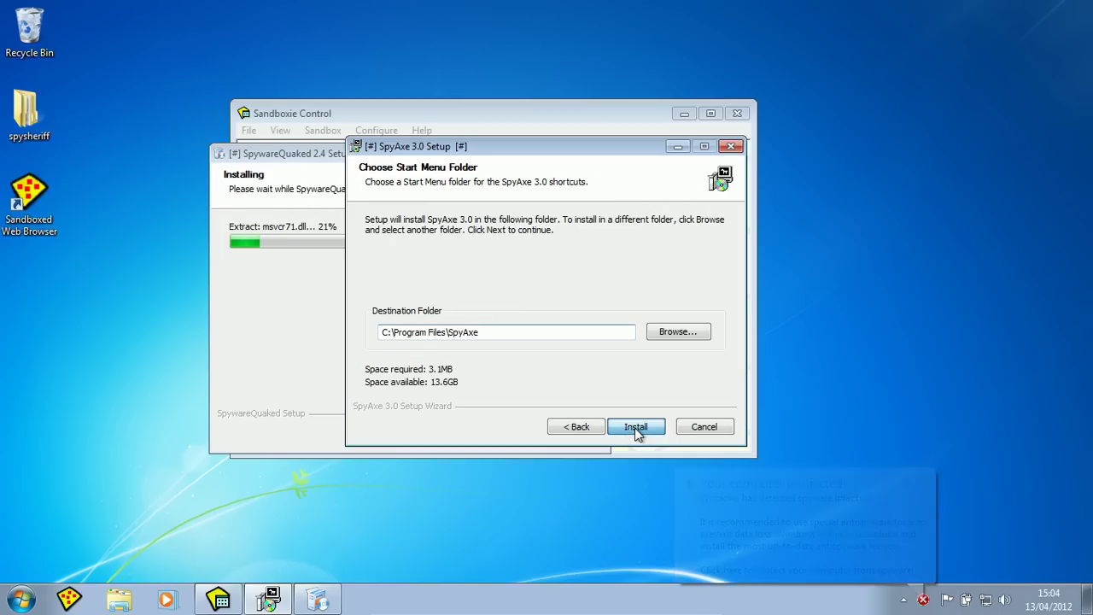
pyautogui.click(639, 430)
pyautogui.moveTo(654, 147); pyautogui.dragTo(951, 114)
pyautogui.click(370, 117)
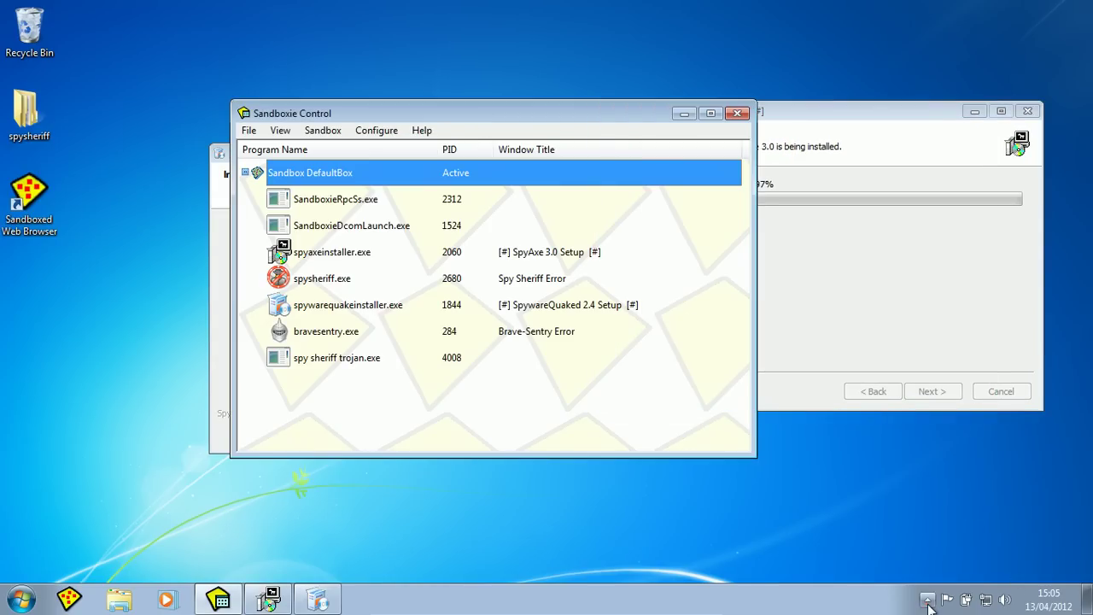
# Bring up the sandboxed SpySheriff Control Panel, stop its registry scan and close its window.
pyautogui.click(928, 599)
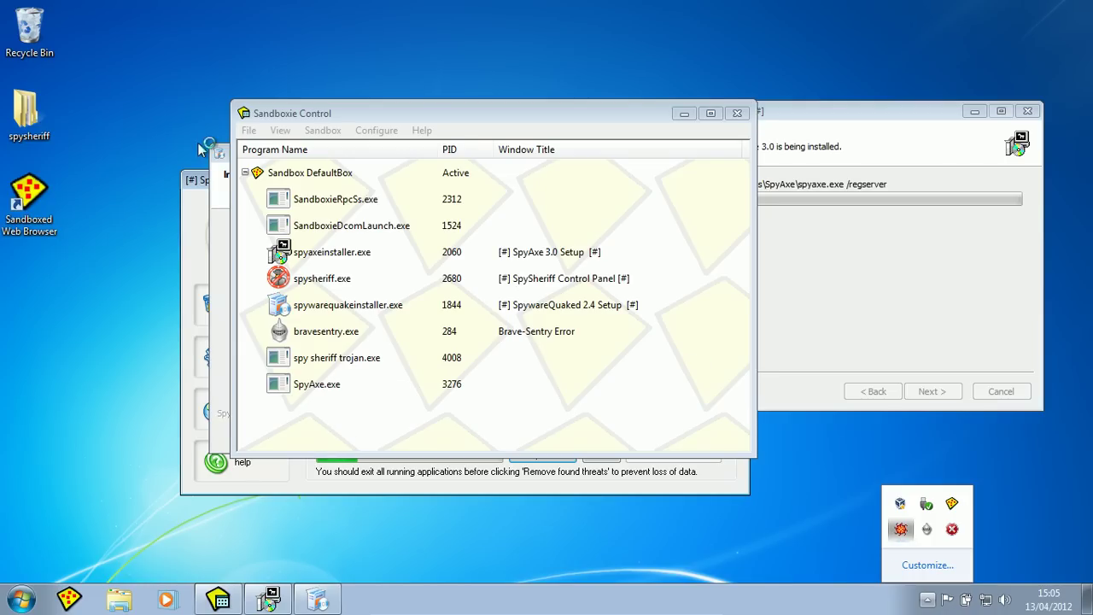
pyautogui.click(205, 187)
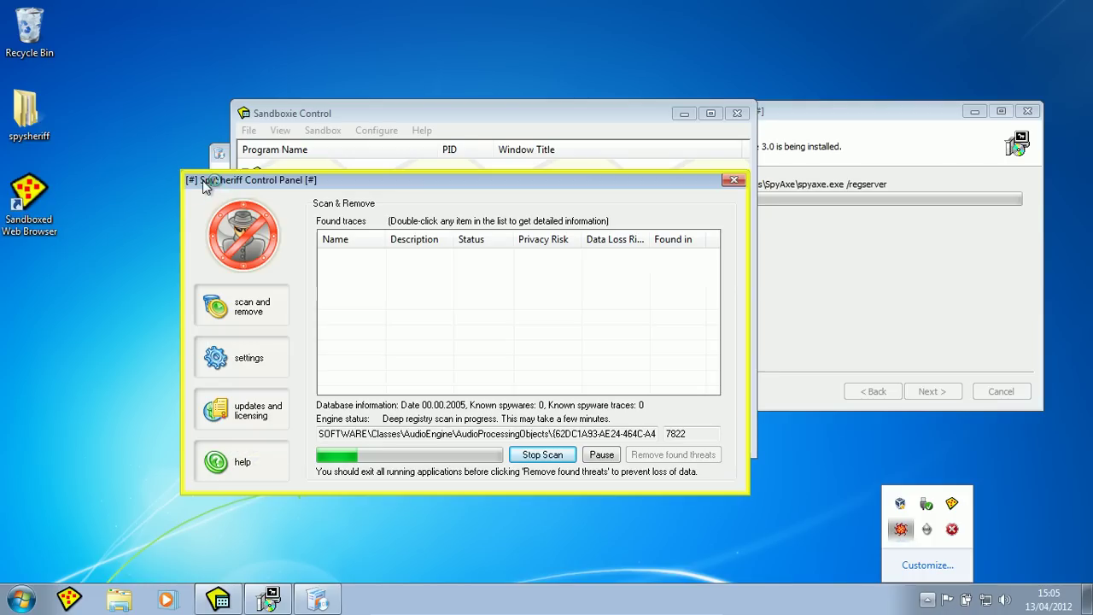
pyautogui.click(523, 454)
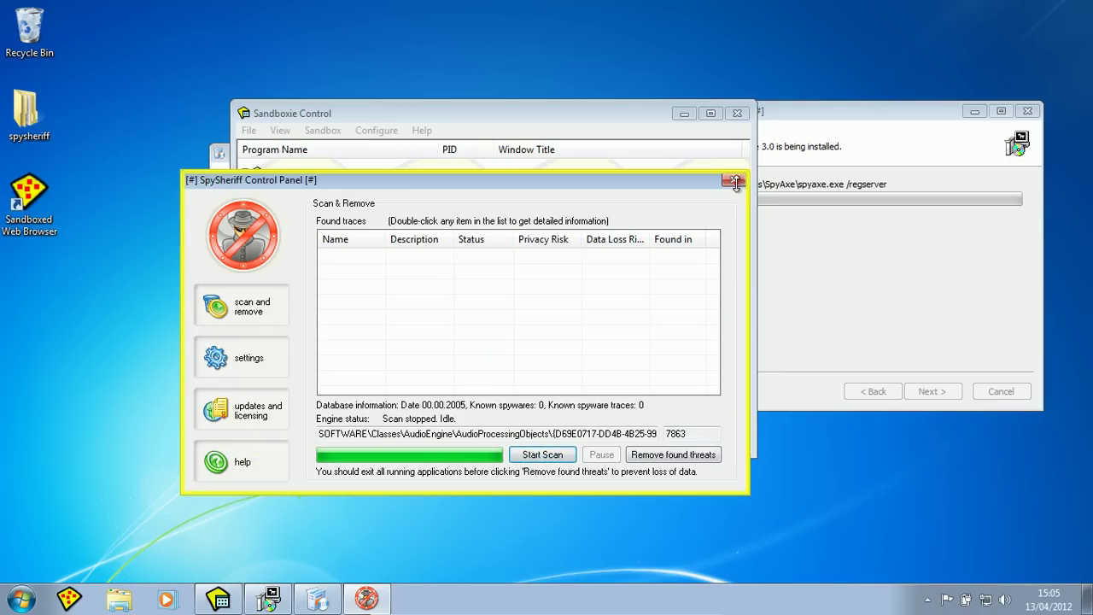
pyautogui.click(752, 198)
# Open the sandboxed BS 2.0 Security Center to view its malware scan, and close its window.
pyautogui.click(928, 600)
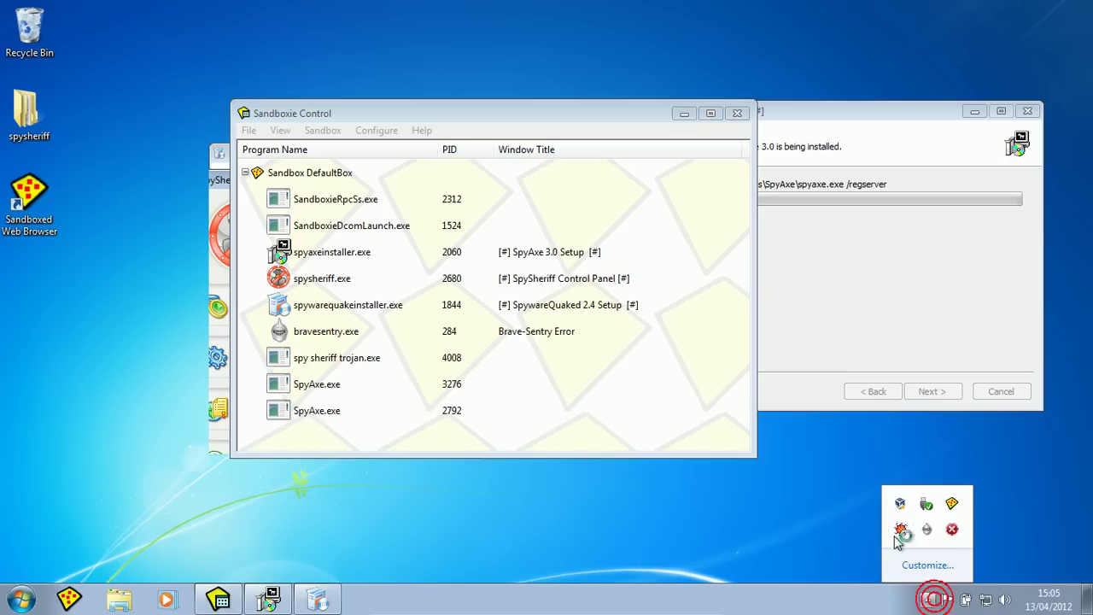
pyautogui.click(923, 529)
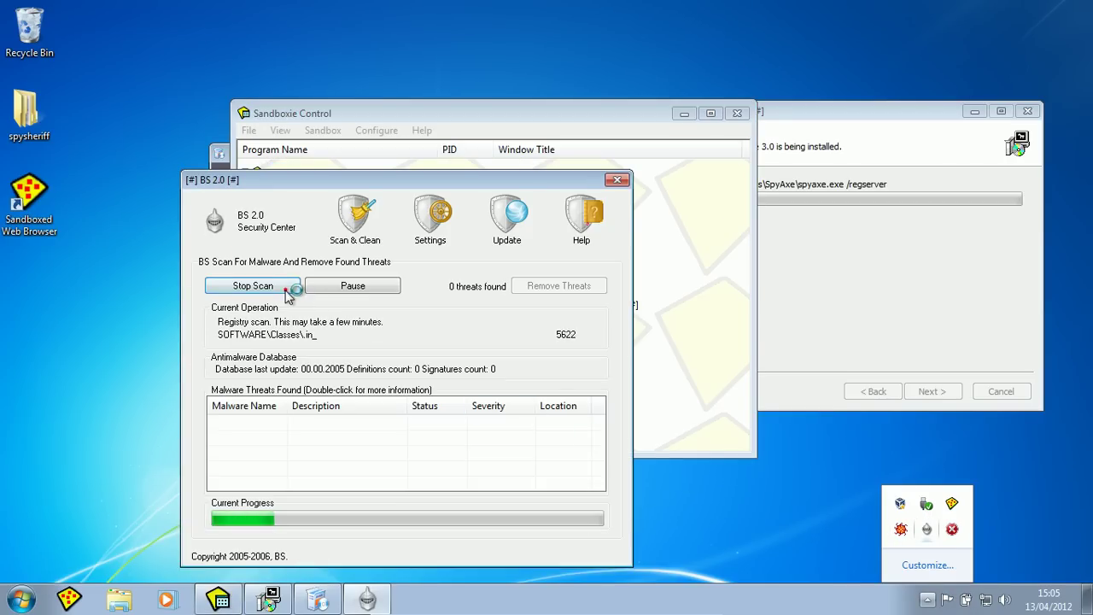
pyautogui.click(618, 181)
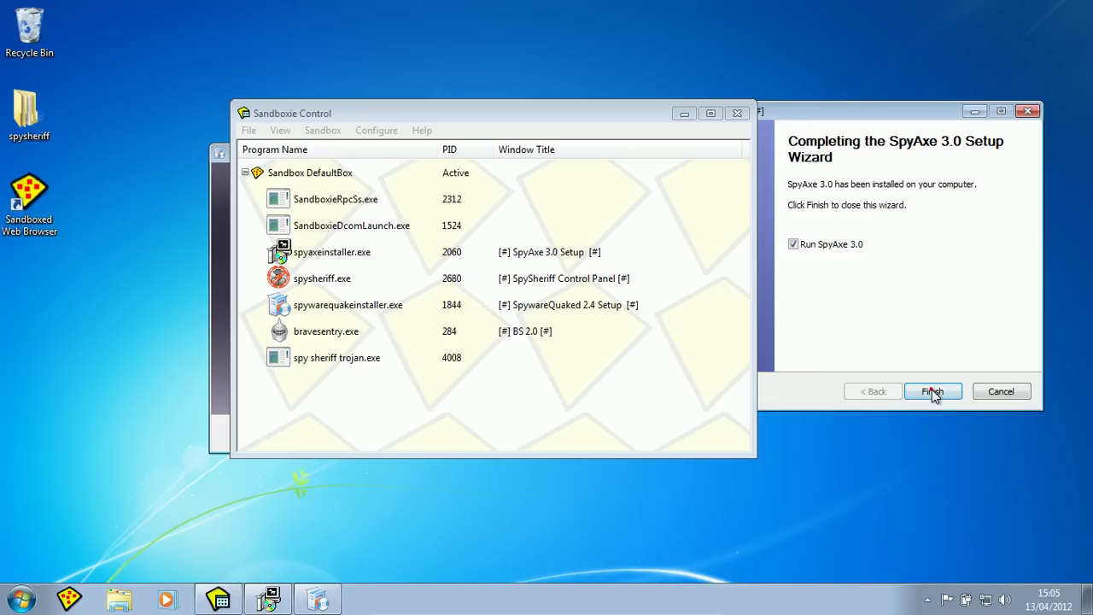
# Finish the SpyAxe 3.0 and SpywareQuaked 2.4 setup wizards with launching both programs left enabled.
pyautogui.click(931, 391)
pyautogui.click(219, 171)
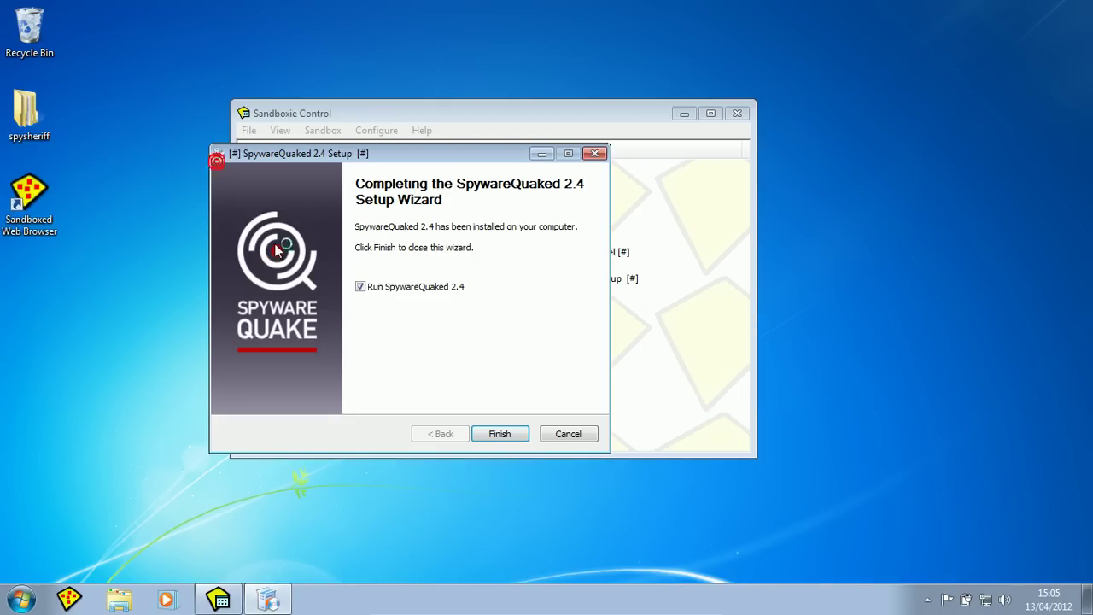
pyautogui.click(503, 433)
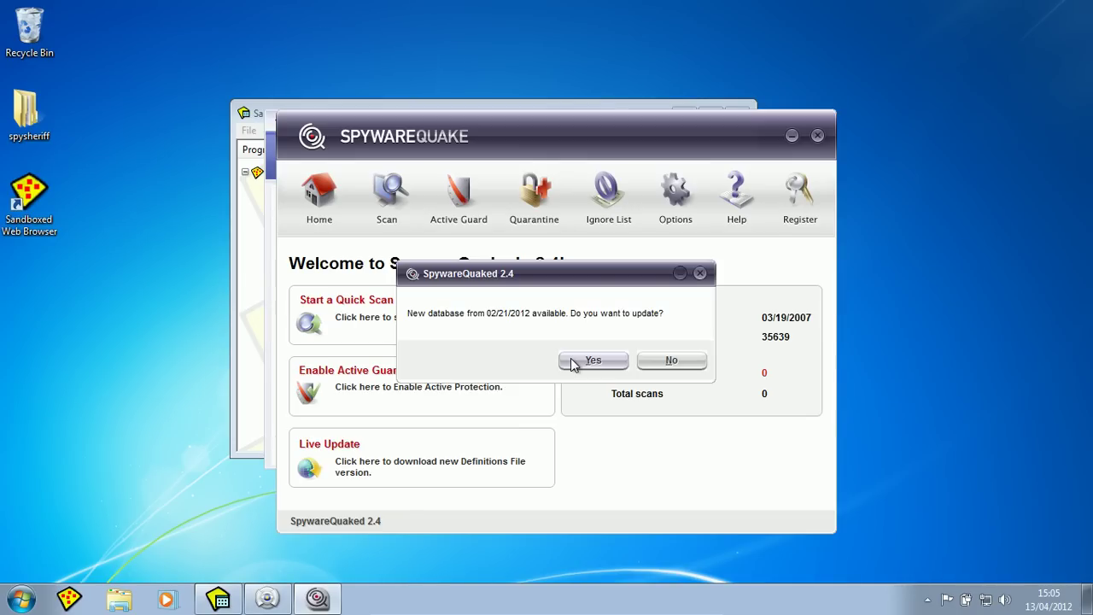
# Decline the SpywareQuaked database update, end its scan, dismiss the purchase warning and close the program window.
pyautogui.click(697, 365)
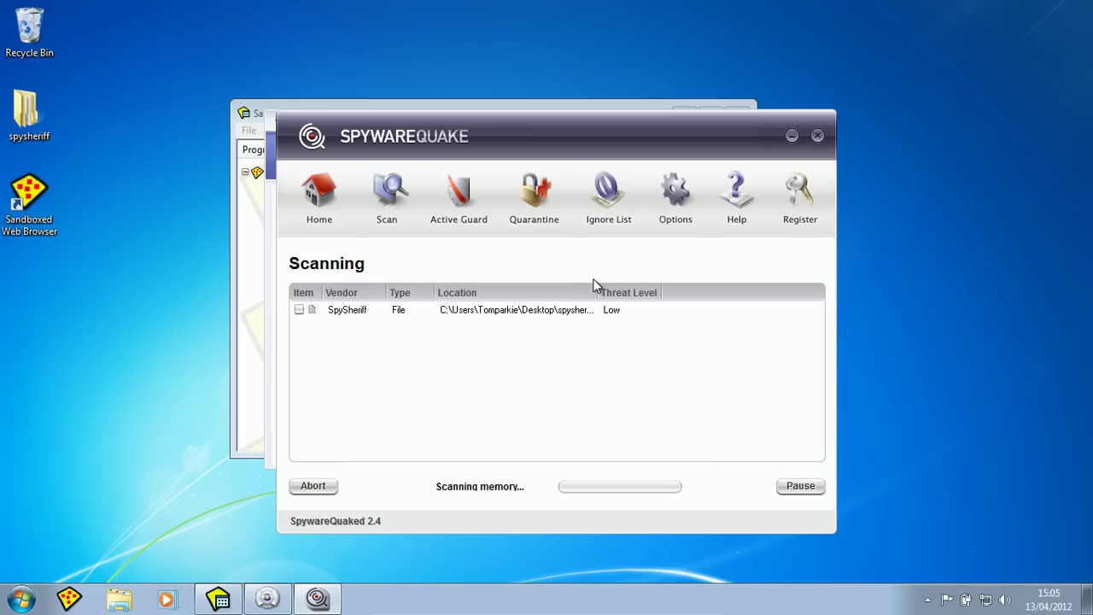
pyautogui.click(308, 485)
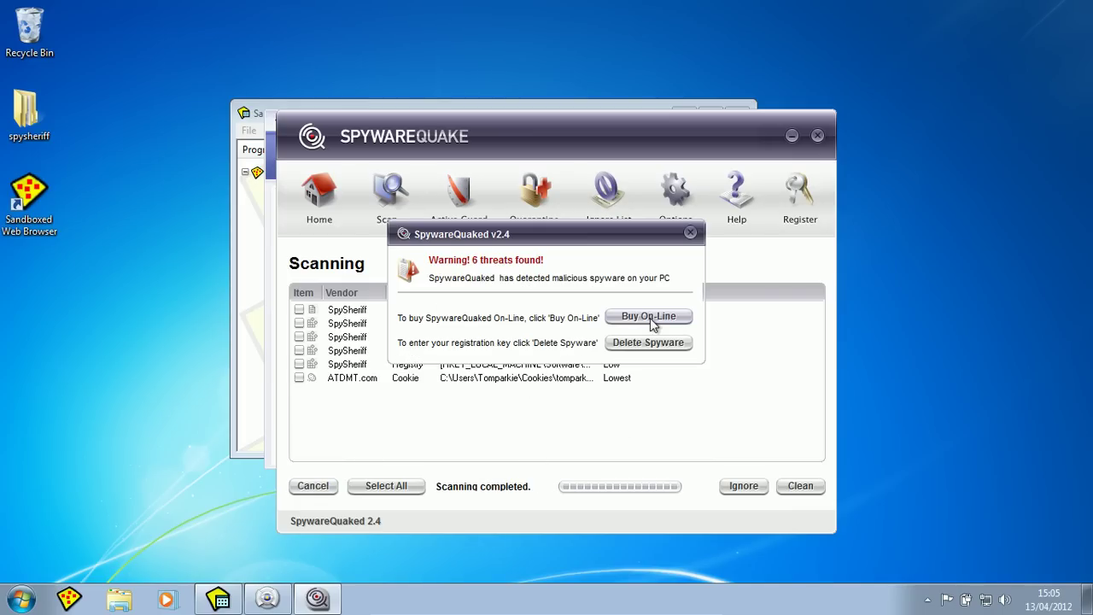
pyautogui.click(690, 232)
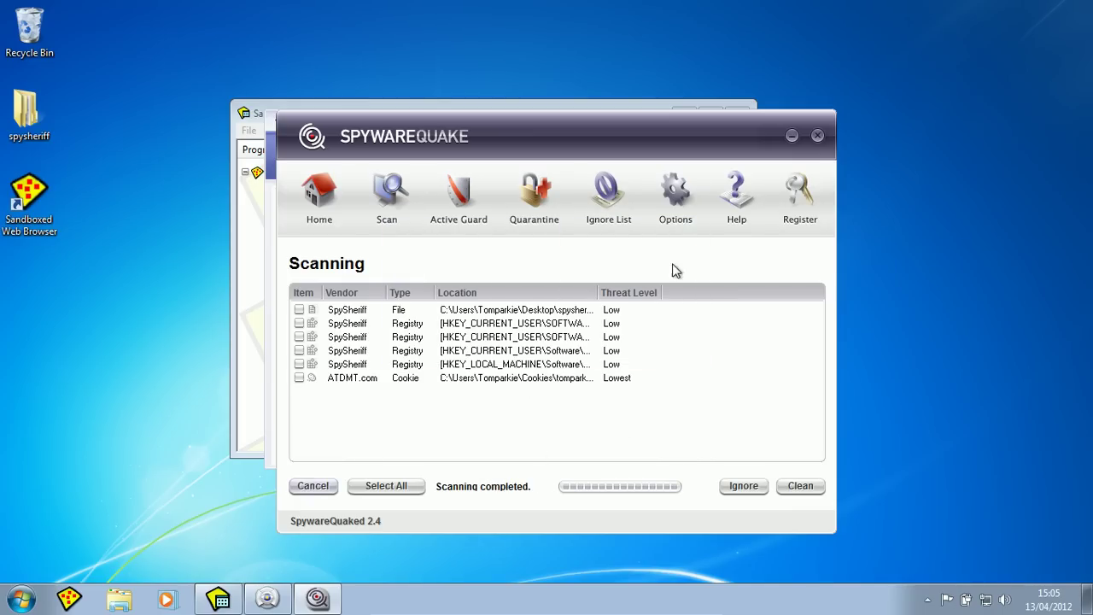
pyautogui.click(310, 487)
pyautogui.click(816, 136)
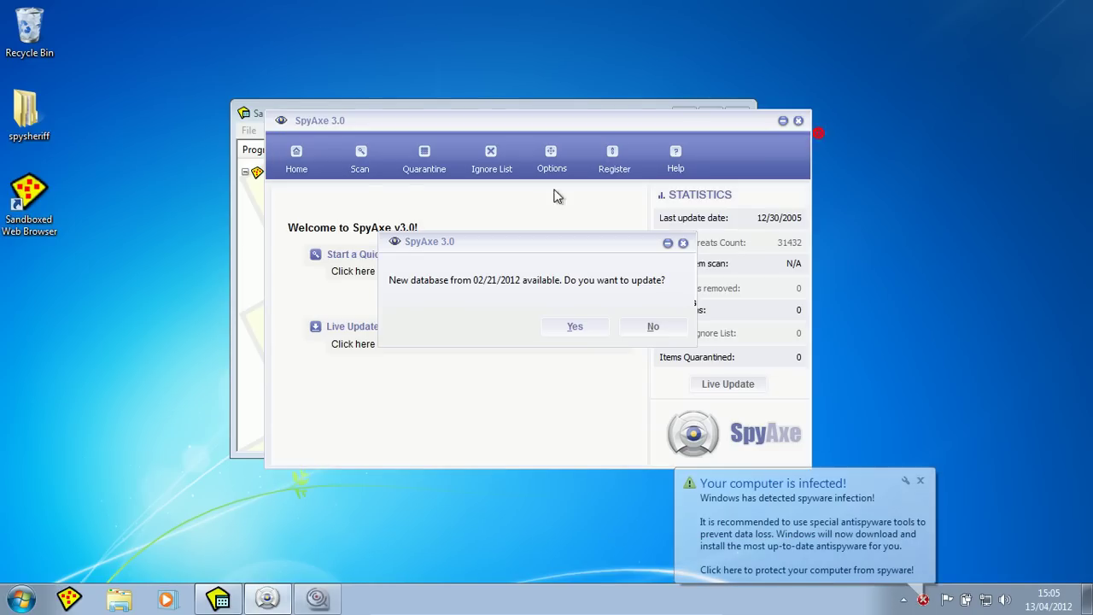
# Decline the SpyAxe database update, abort its scan, and close its window and the fake infection notification.
pyautogui.click(643, 328)
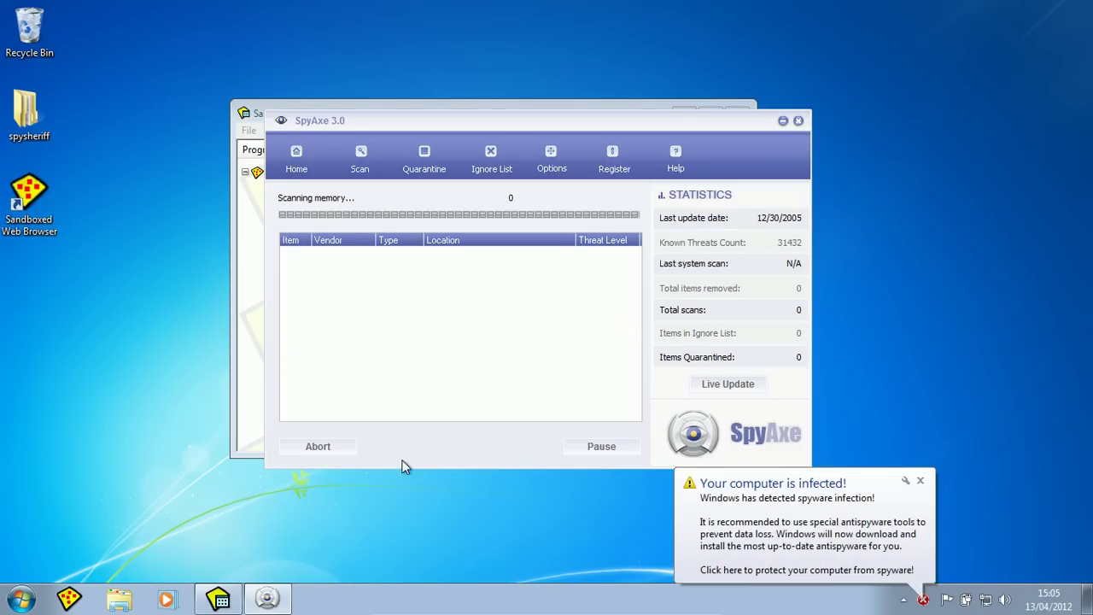
pyautogui.click(329, 449)
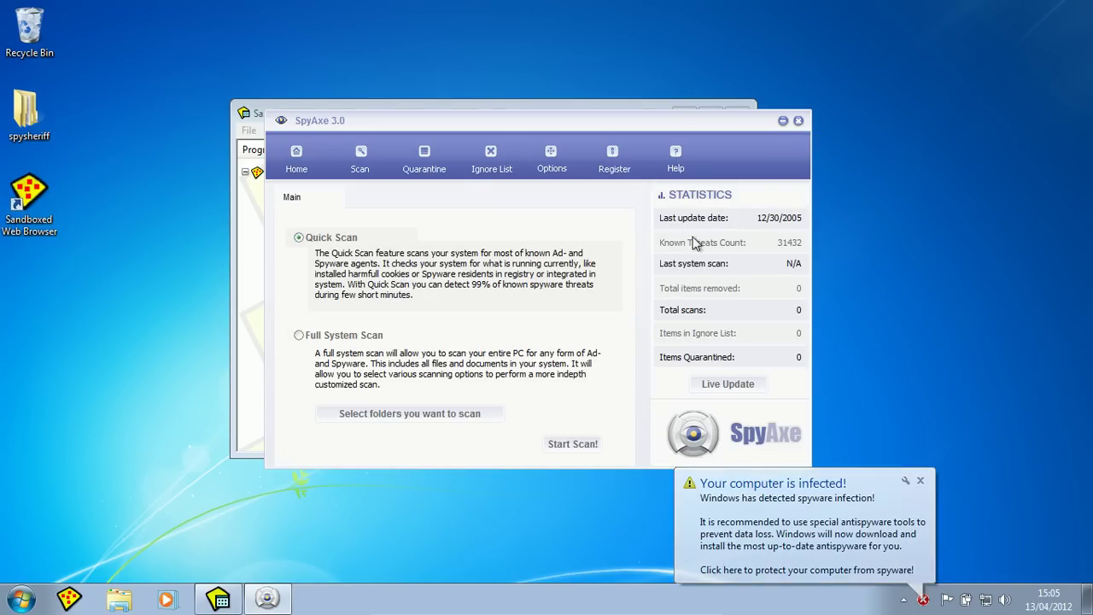
pyautogui.click(798, 121)
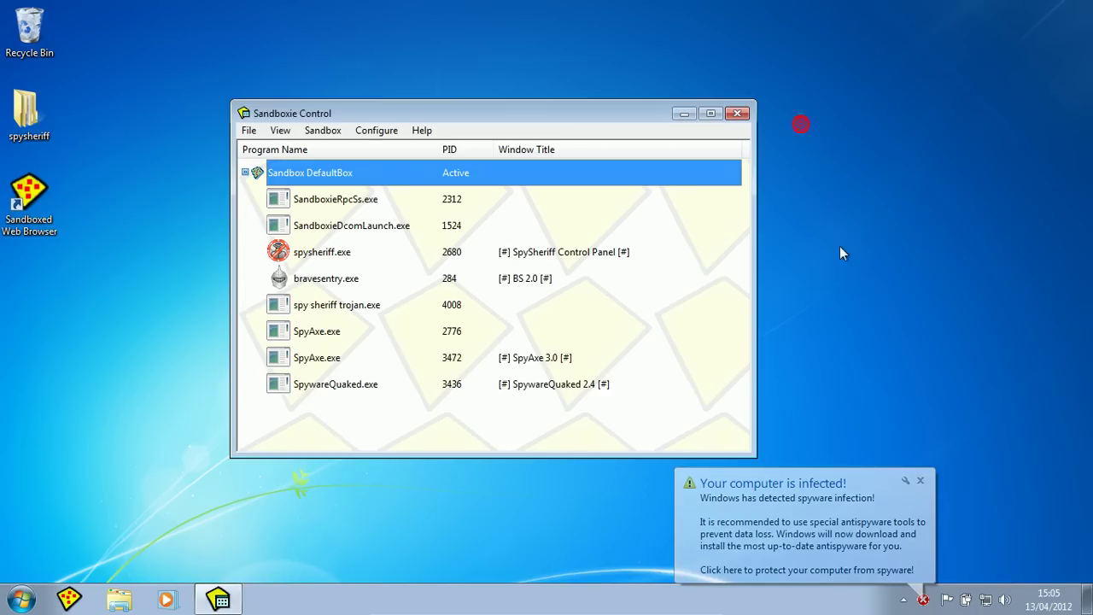
pyautogui.click(920, 482)
# Reposition the Sandboxie Control window and launch the sandboxed web browser.
pyautogui.moveTo(456, 130); pyautogui.dragTo(624, 109)
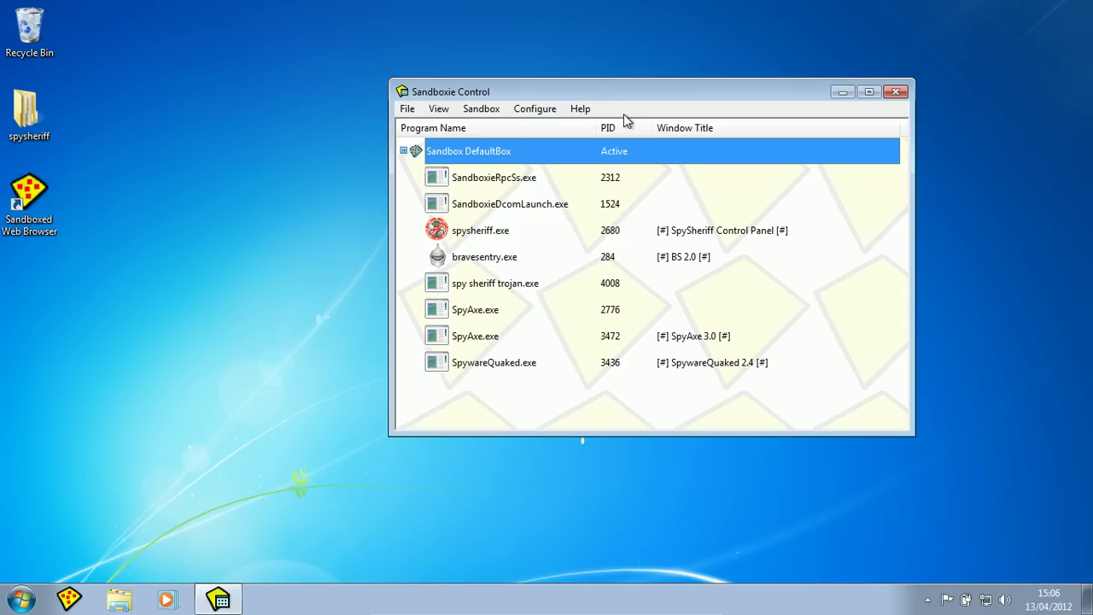
pyautogui.moveTo(675, 94); pyautogui.dragTo(673, 87)
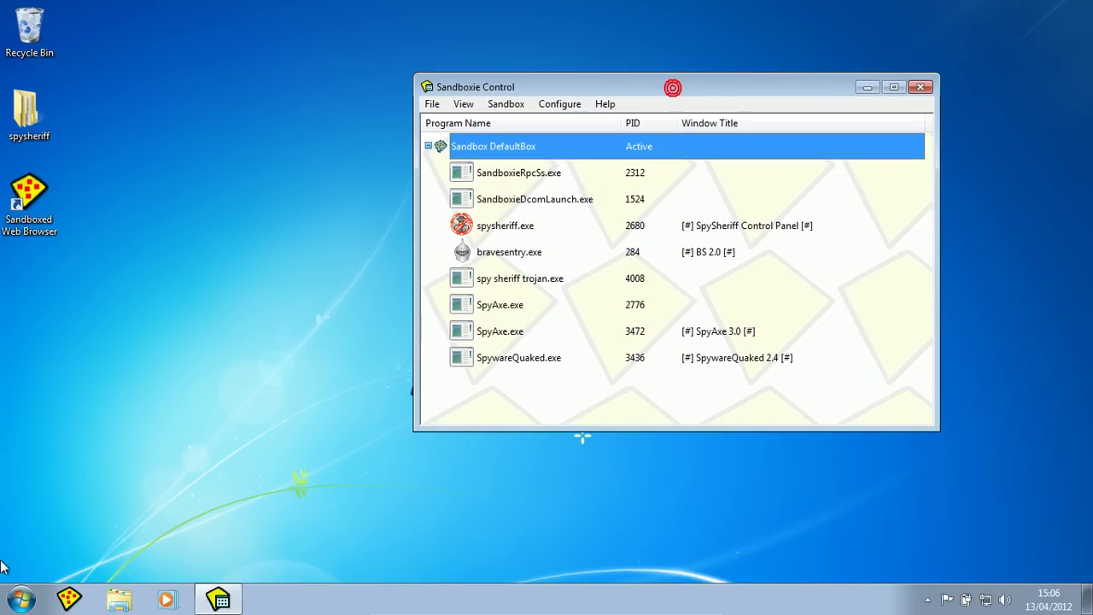
pyautogui.click(51, 600)
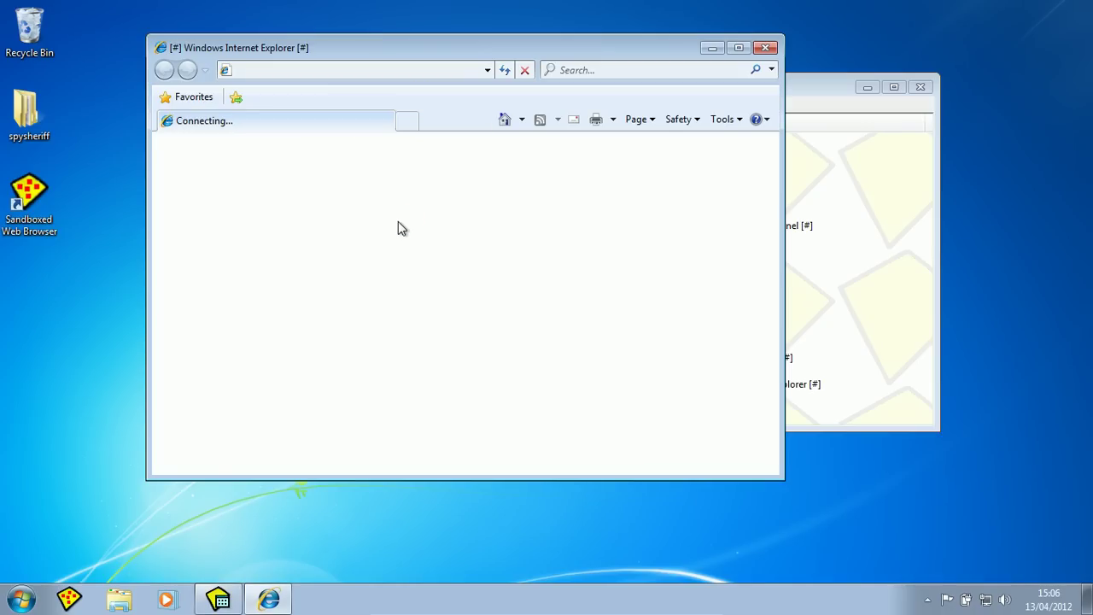
# Examine the browser's processes in Sandboxie Control and close the sandboxed Internet Explorer window.
pyautogui.click(830, 86)
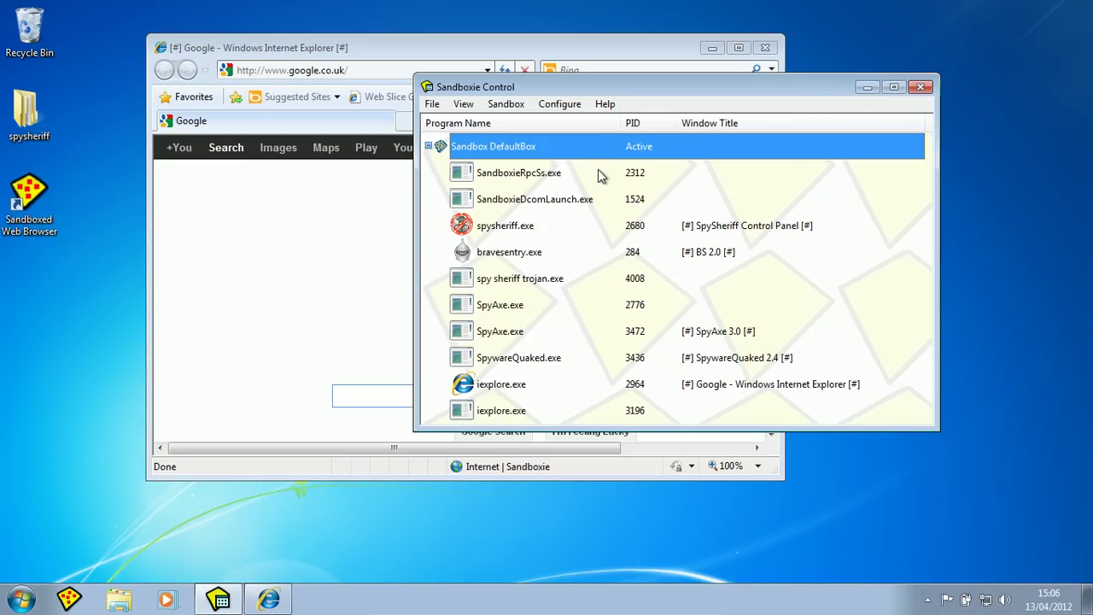
pyautogui.moveTo(534, 94); pyautogui.dragTo(406, 112)
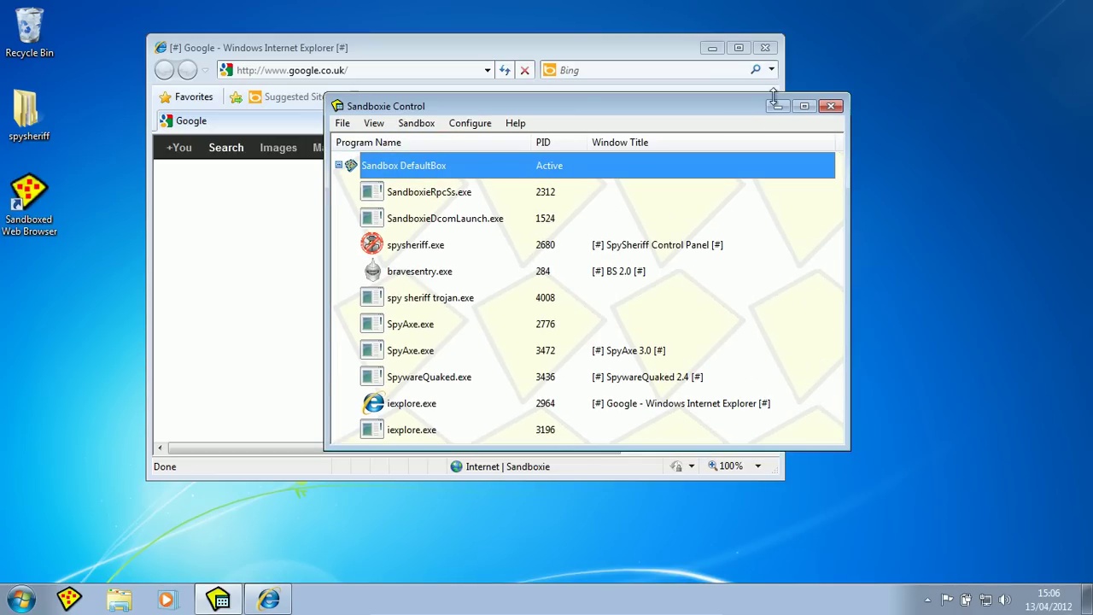
pyautogui.click(766, 48)
# Delete the contents of the DefaultBox sandbox, including its running programs.
pyautogui.click(427, 124)
pyautogui.moveTo(527, 146)
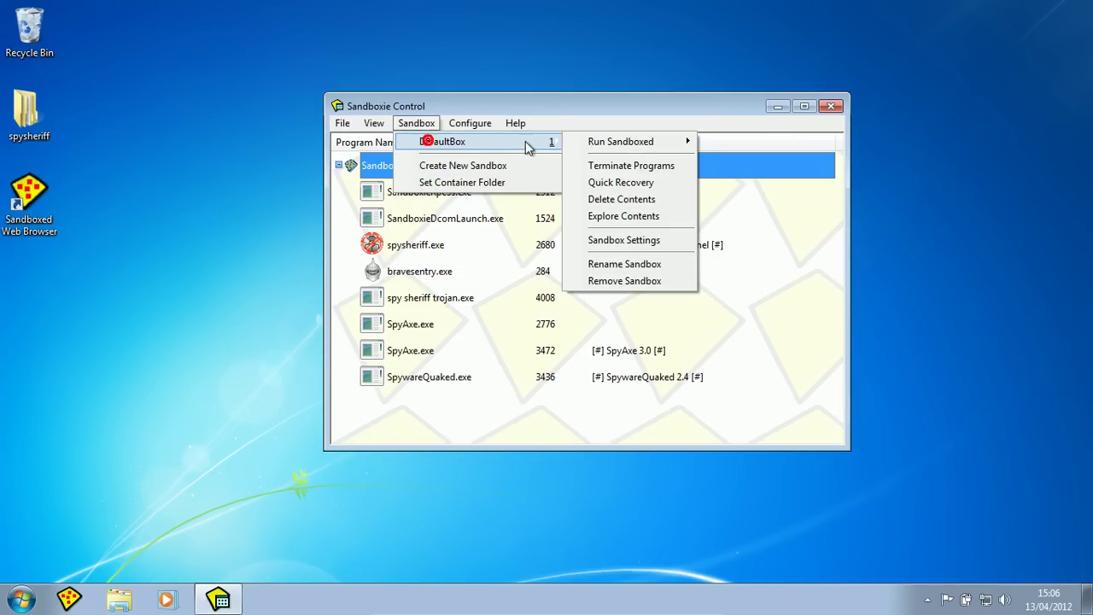
pyautogui.click(633, 198)
pyautogui.click(513, 427)
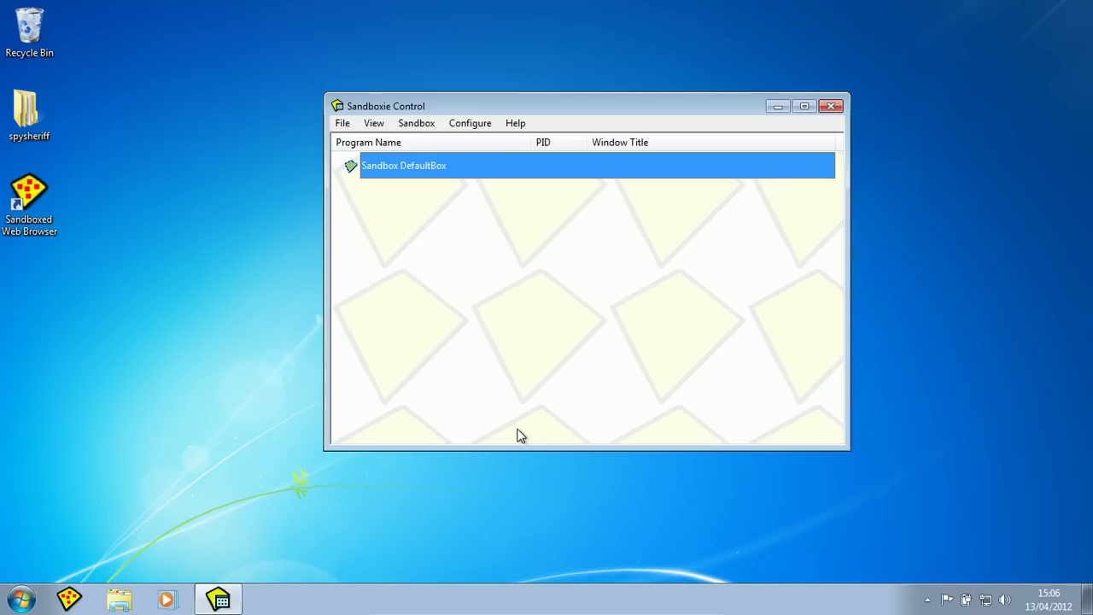
# Move the Sandboxie Control window up the desktop and close it, leaving the desktop clear.
pyautogui.moveTo(428, 108); pyautogui.dragTo(425, 47)
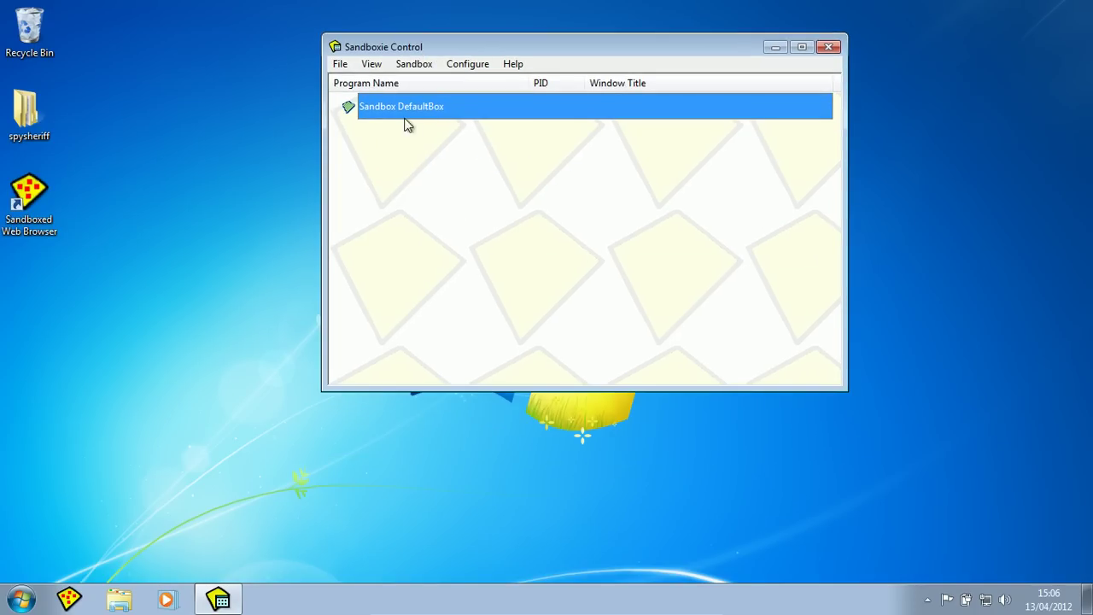
pyautogui.click(834, 49)
pyautogui.click(607, 278)
pyautogui.click(660, 249)
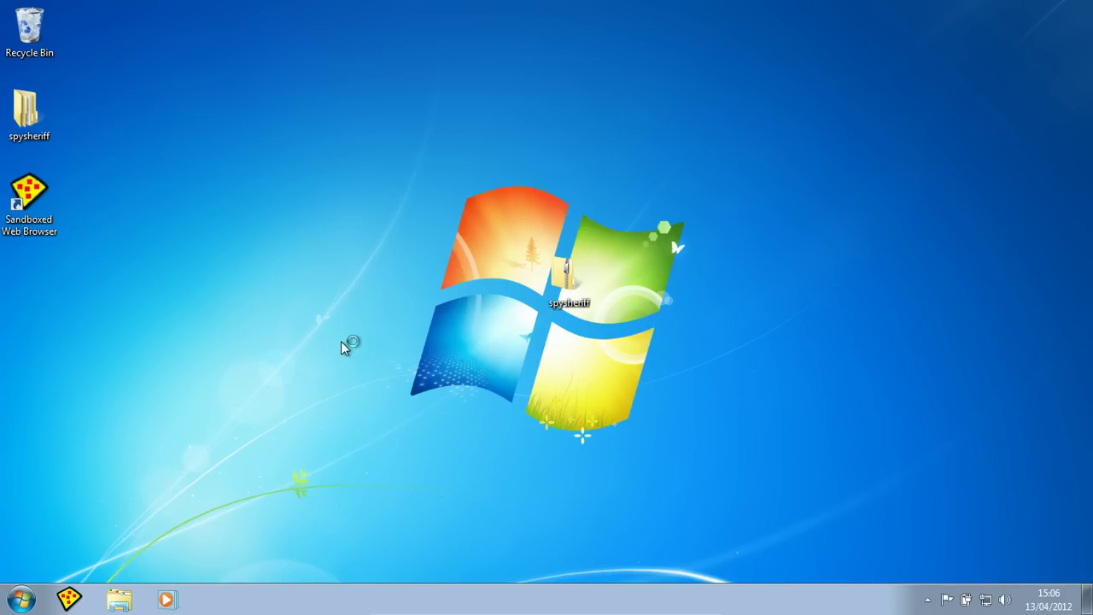
pyautogui.rightClick(353, 337)
pyautogui.click(325, 293)
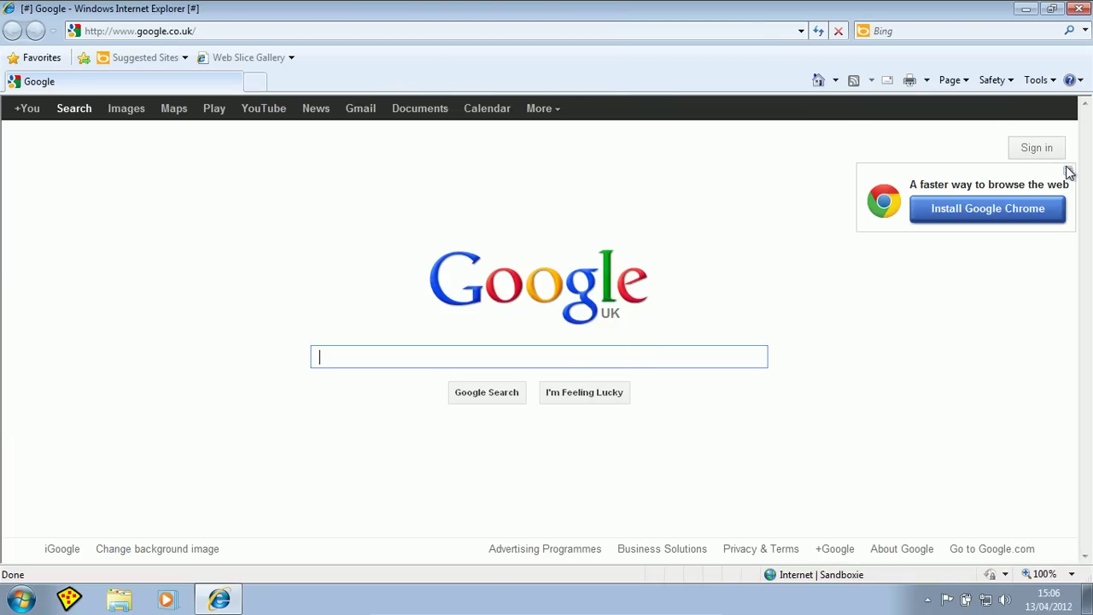
# Dismiss the Google Chrome promotion on the Google page and go to ccleaner.com in the sandboxed browser.
pyautogui.click(1066, 166)
pyautogui.click(1067, 173)
pyautogui.click(208, 32)
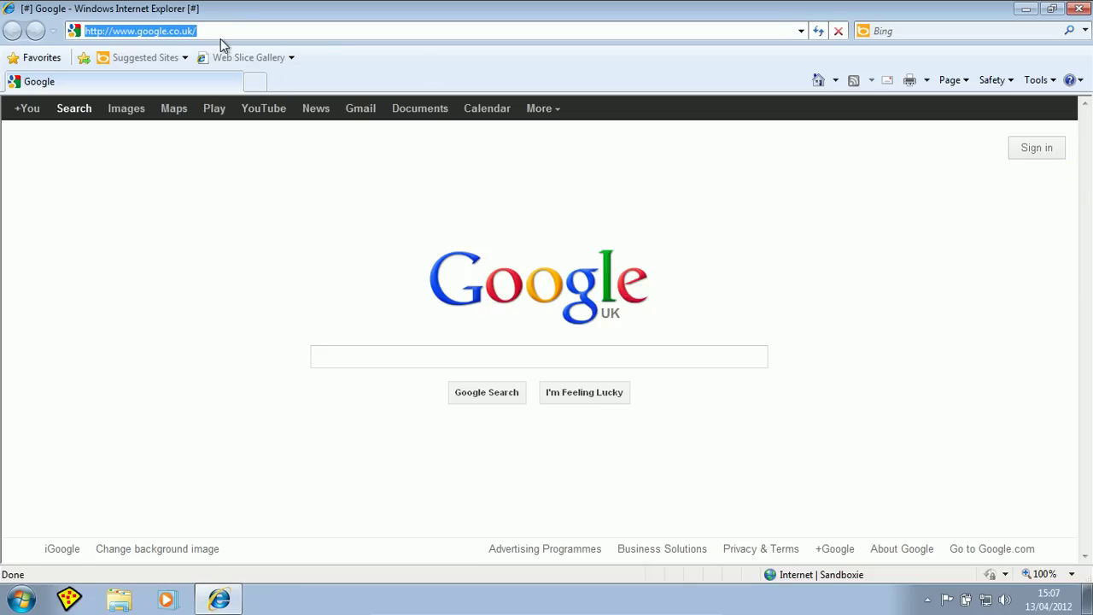
pyautogui.write('ccleaner.cp')
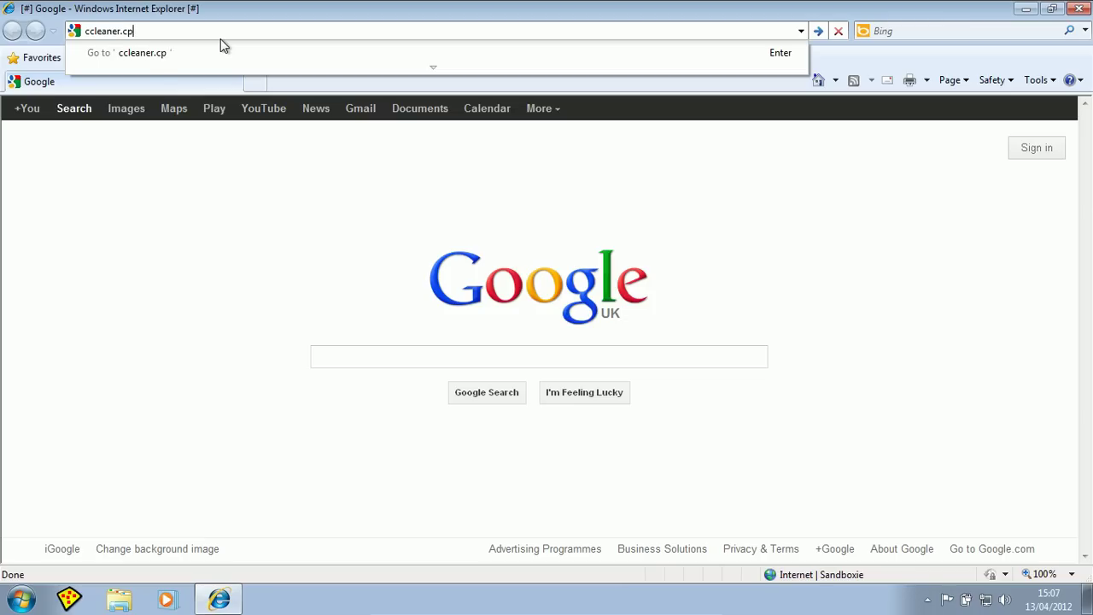
pyautogui.press('BackSpace')
pyautogui.write('om')
pyautogui.press('Return')
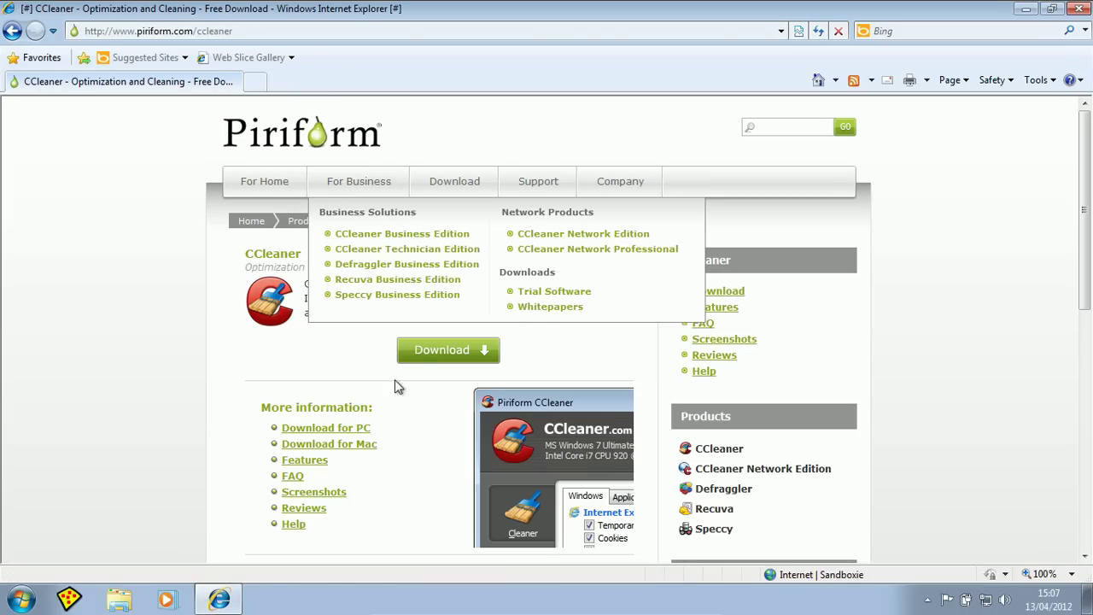
# Download the free CCleaner edition from Piriform.com and choose to run ccsetup317.exe directly.
pyautogui.click(413, 354)
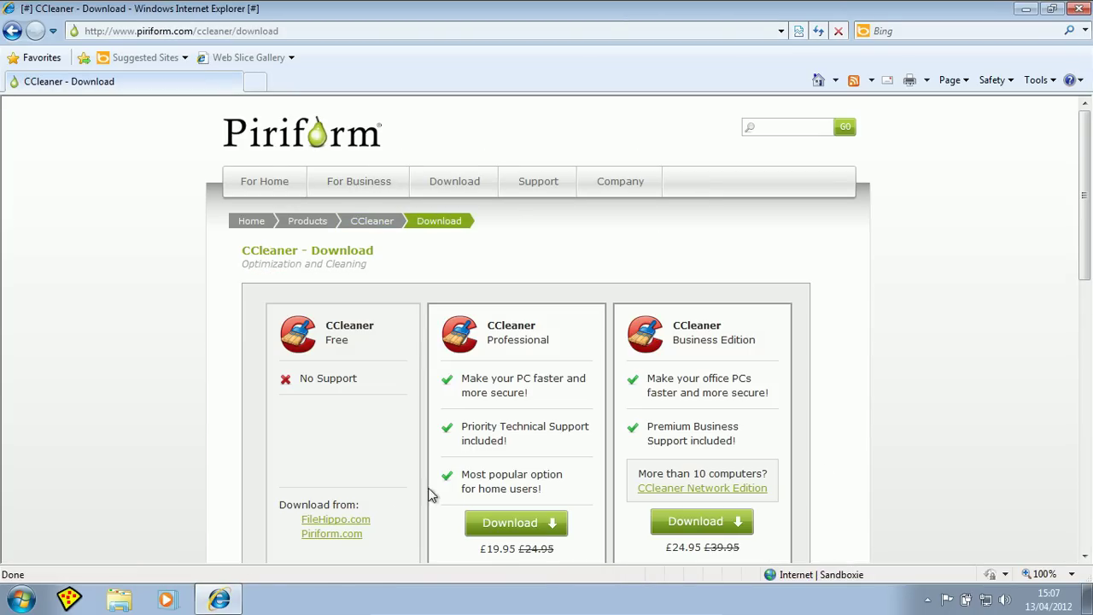
pyautogui.scroll(-1, 323, 495)
pyautogui.scroll(-2, 319, 491)
pyautogui.click(333, 327)
pyautogui.click(461, 350)
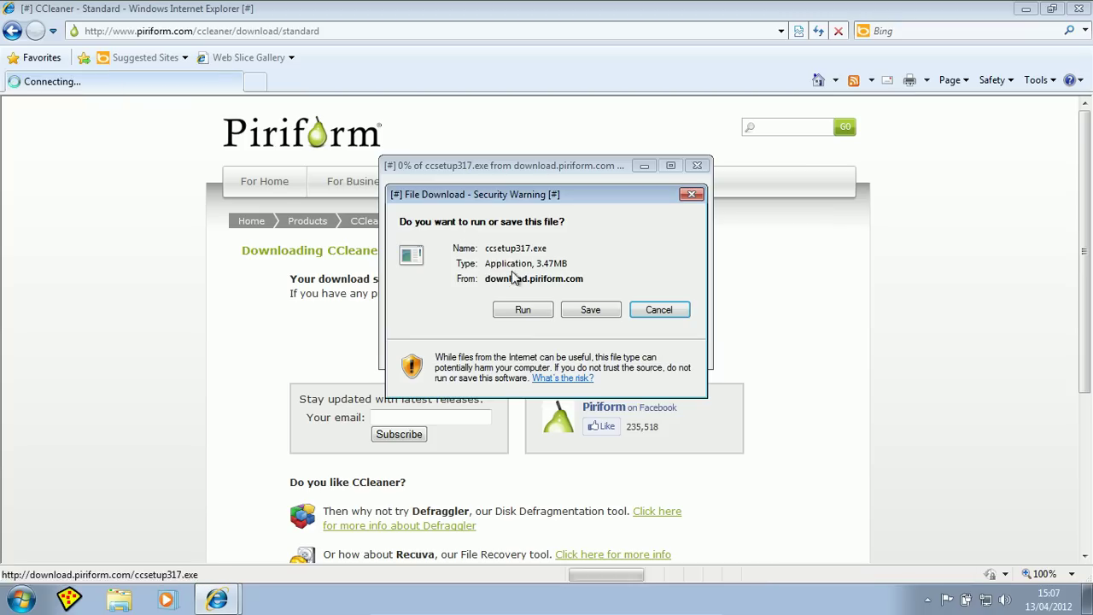
pyautogui.click(528, 312)
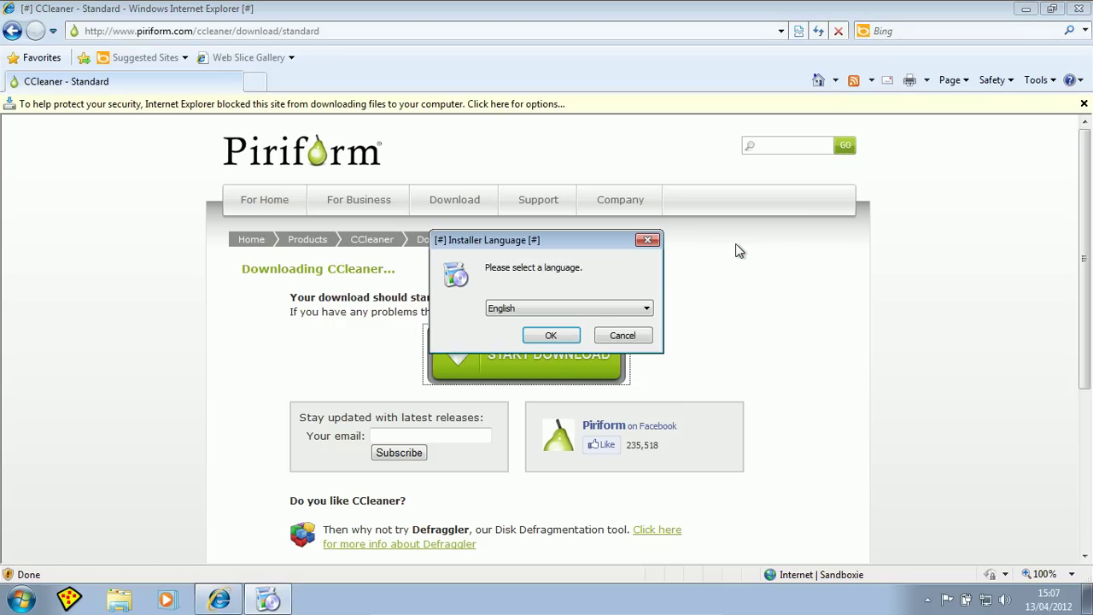
# Accept English as the installer language, go through the CCleaner v3.17 setup options and start the installation.
pyautogui.click(553, 339)
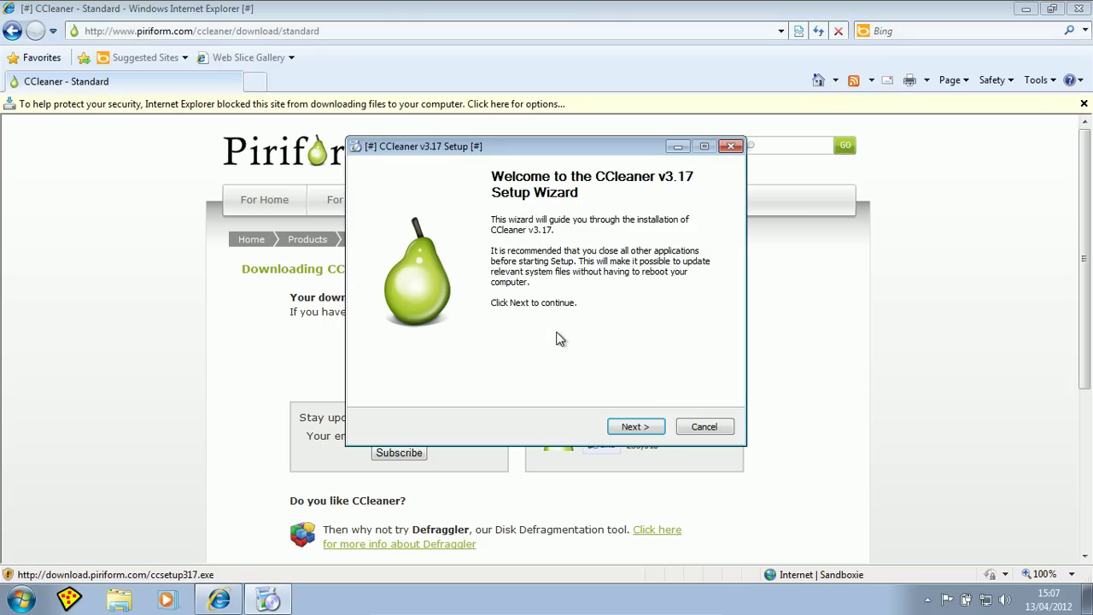
pyautogui.click(651, 432)
pyautogui.click(640, 427)
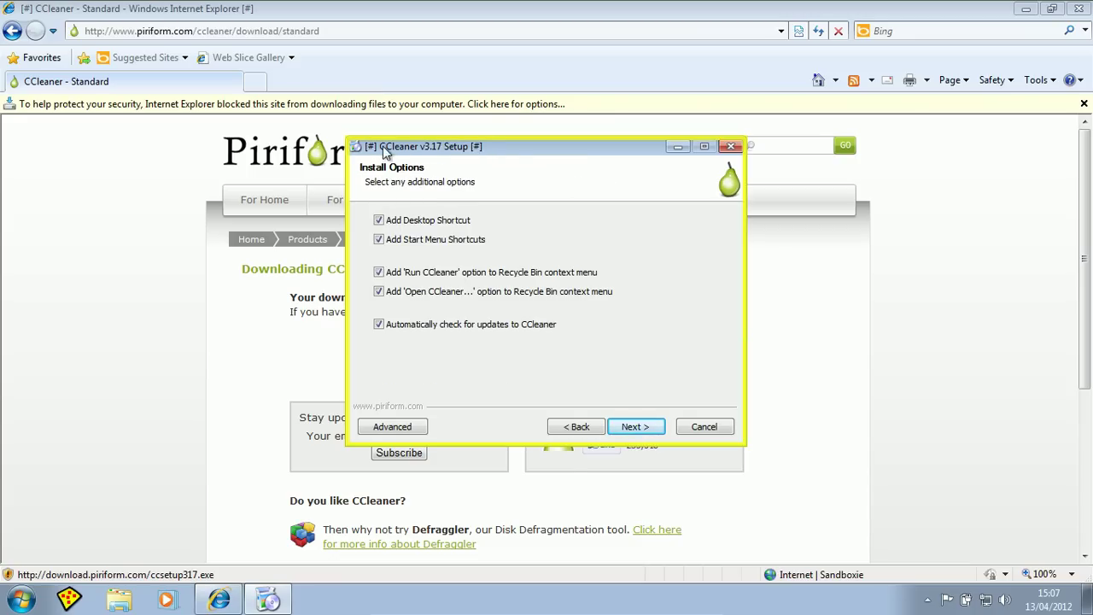
pyautogui.click(399, 281)
pyautogui.click(634, 427)
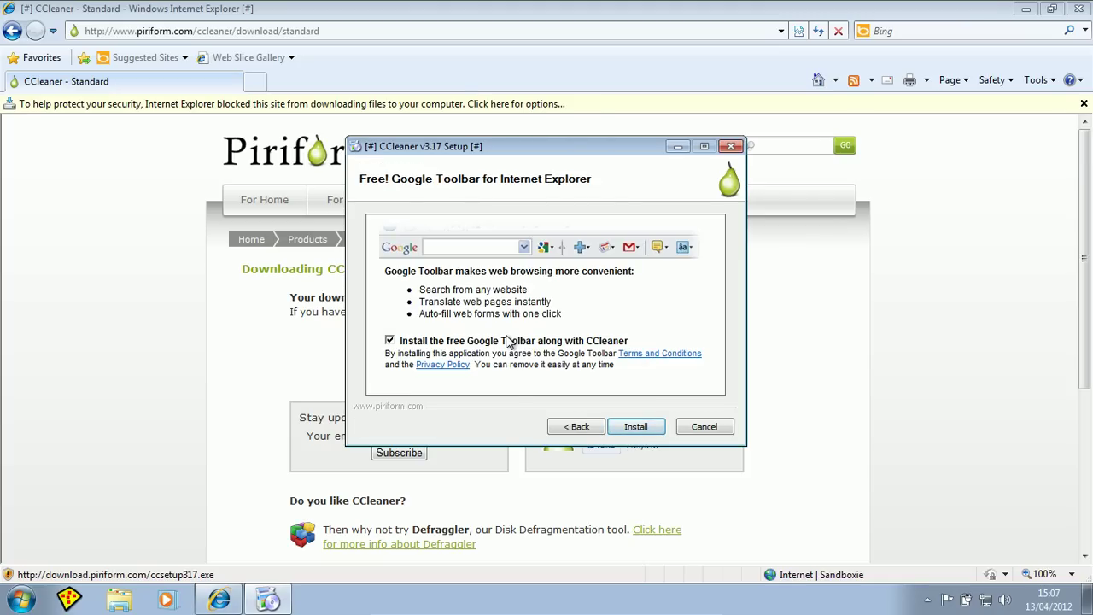
pyautogui.click(632, 427)
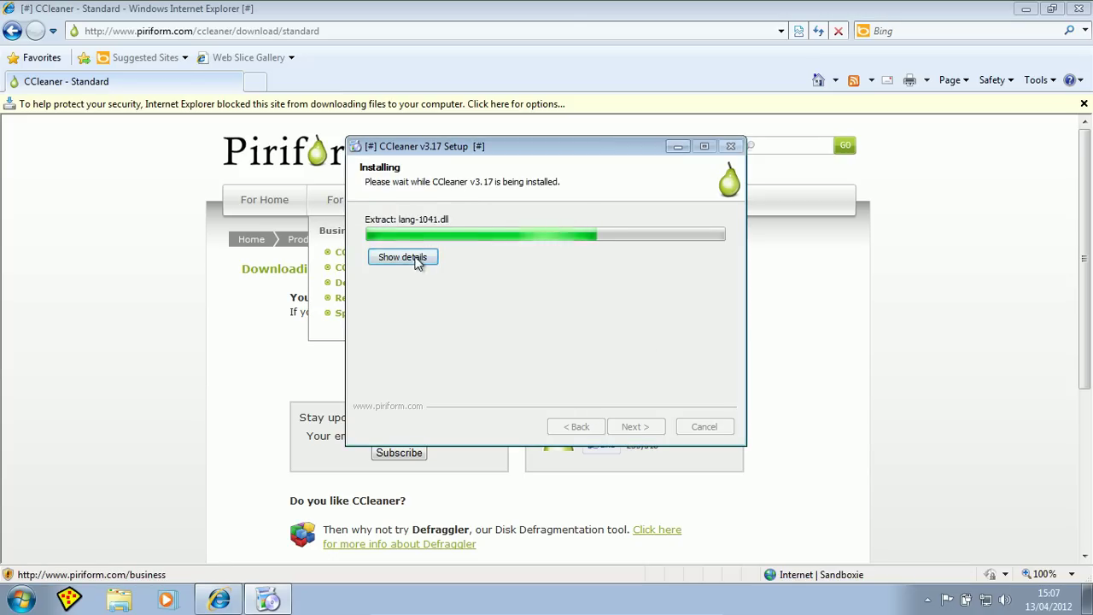
# Show the installation details, finish setup with CCleaner launching but no release notes, and decline the Intelligent Cookie Scan.
pyautogui.click(402, 257)
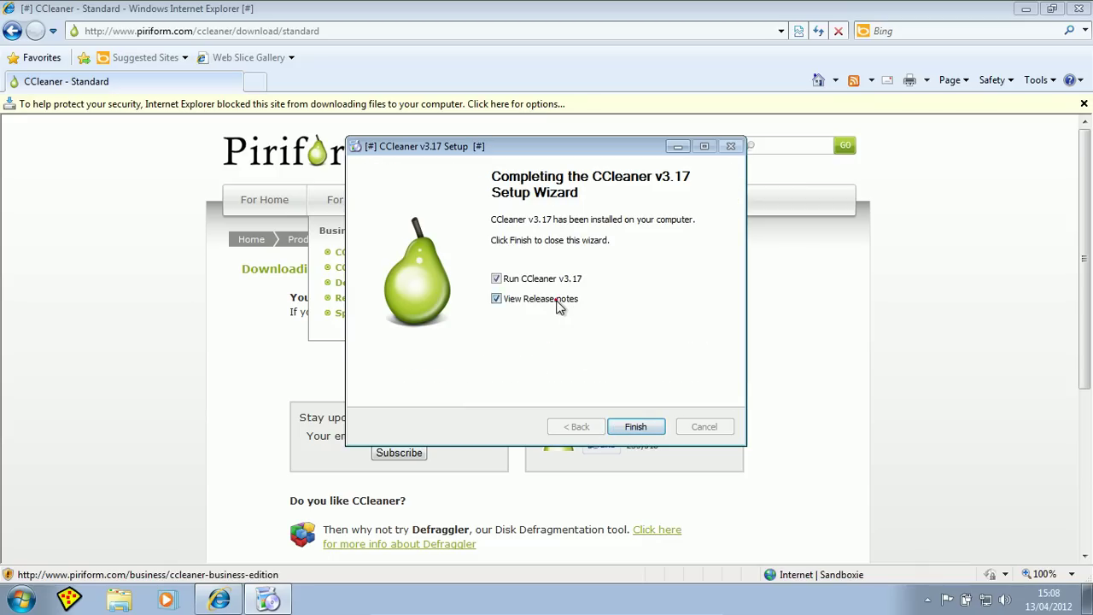
pyautogui.click(556, 300)
pyautogui.click(635, 426)
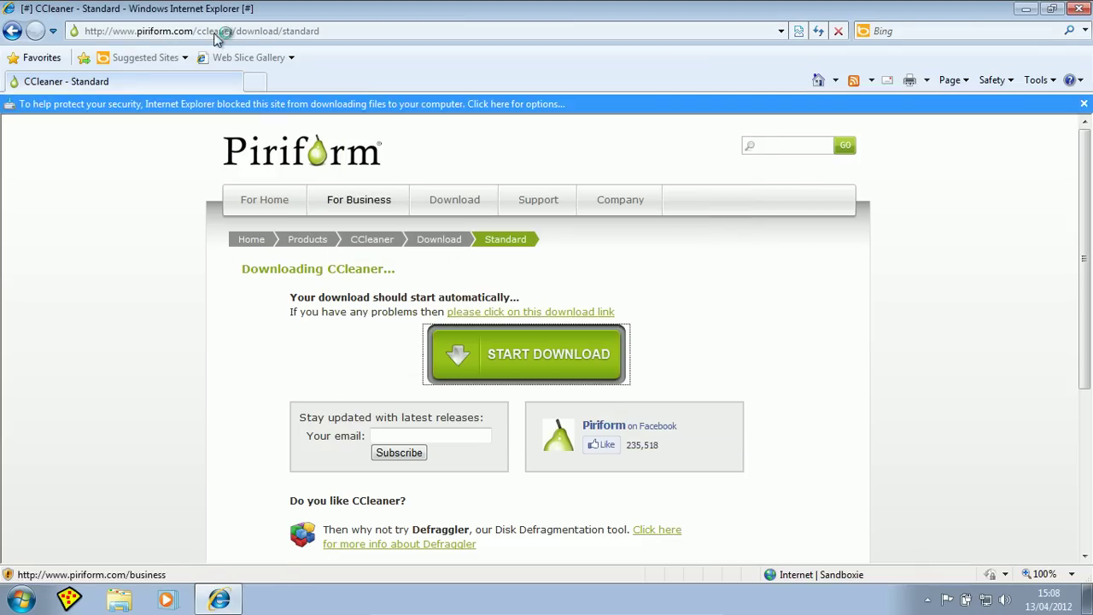
pyautogui.moveTo(358, 205)
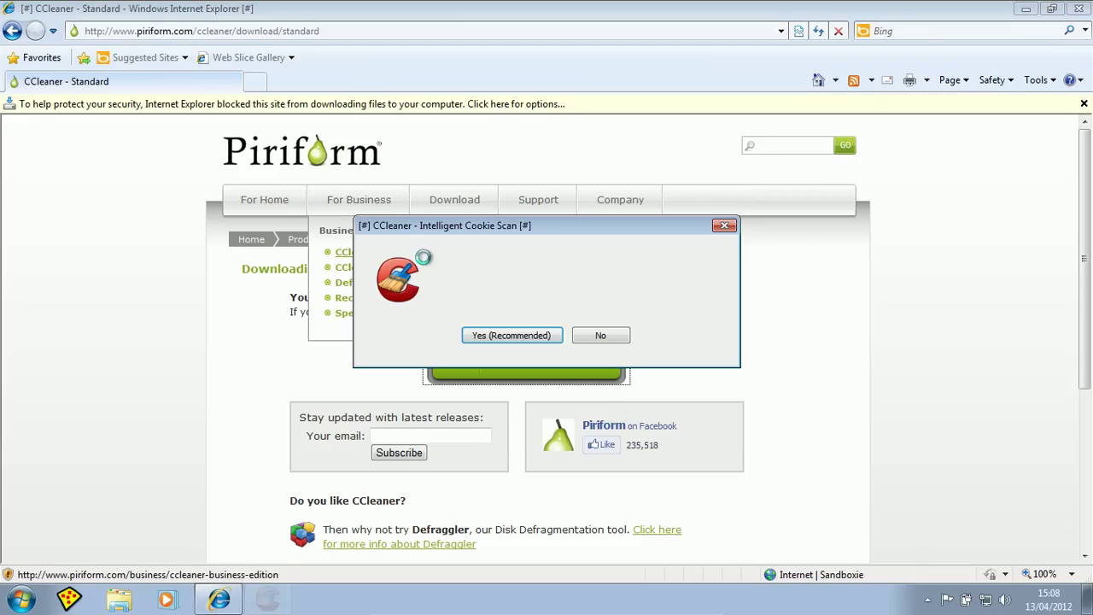
pyautogui.click(601, 335)
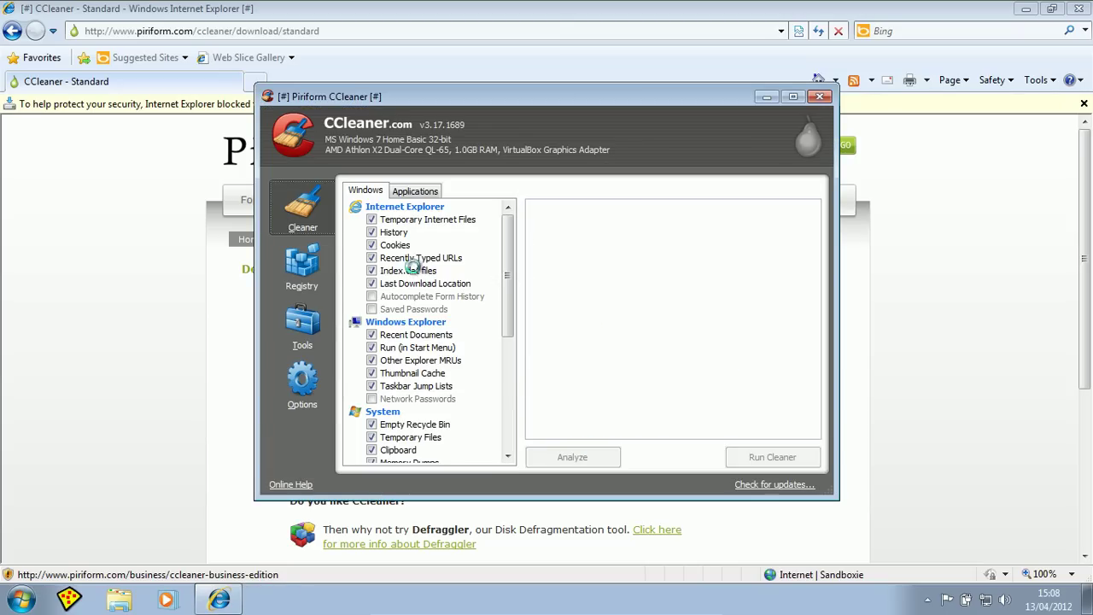
# Analyze the system with CCleaner, look through the files listed for deletion, and close CCleaner.
pyautogui.click(601, 458)
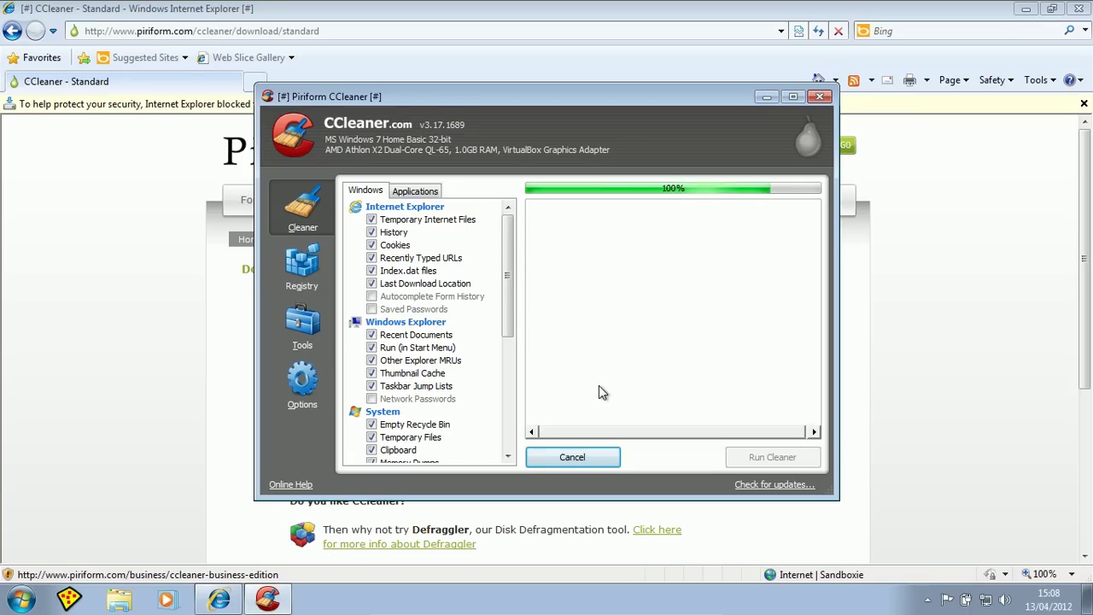
pyautogui.moveTo(647, 429)
pyautogui.mouseDown()
pyautogui.moveTo(664, 431)
pyautogui.moveTo(626, 433)
pyautogui.mouseUp()
pyautogui.scroll(-1, 636, 289)
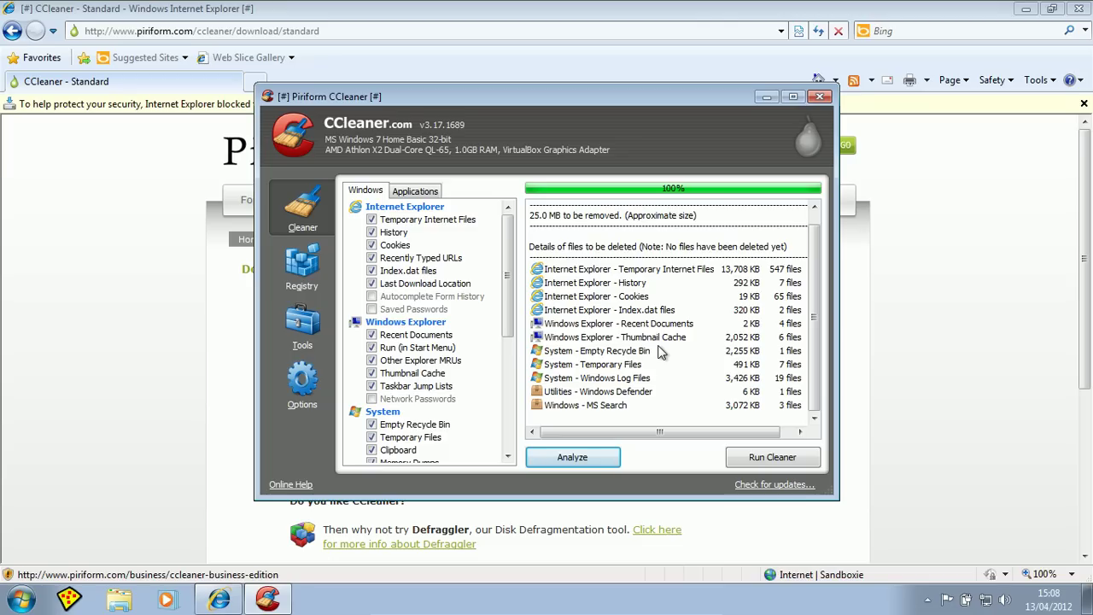
pyautogui.moveTo(582, 94); pyautogui.dragTo(468, 95)
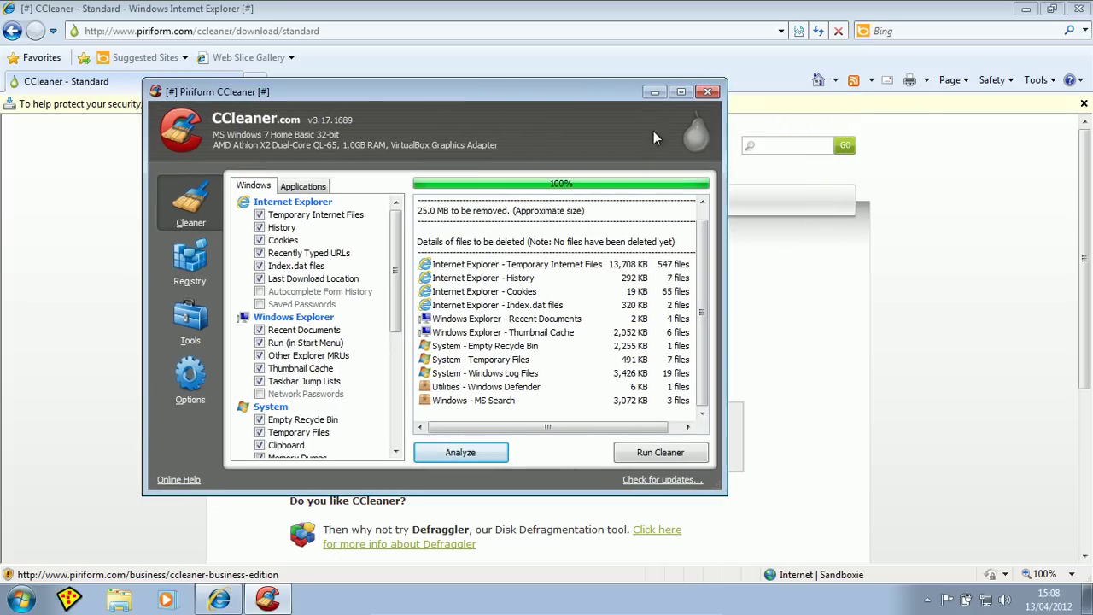
pyautogui.click(705, 95)
# Look through the installed programs, including the Sandboxie and Games folders, and return to the browser page.
pyautogui.click(21, 598)
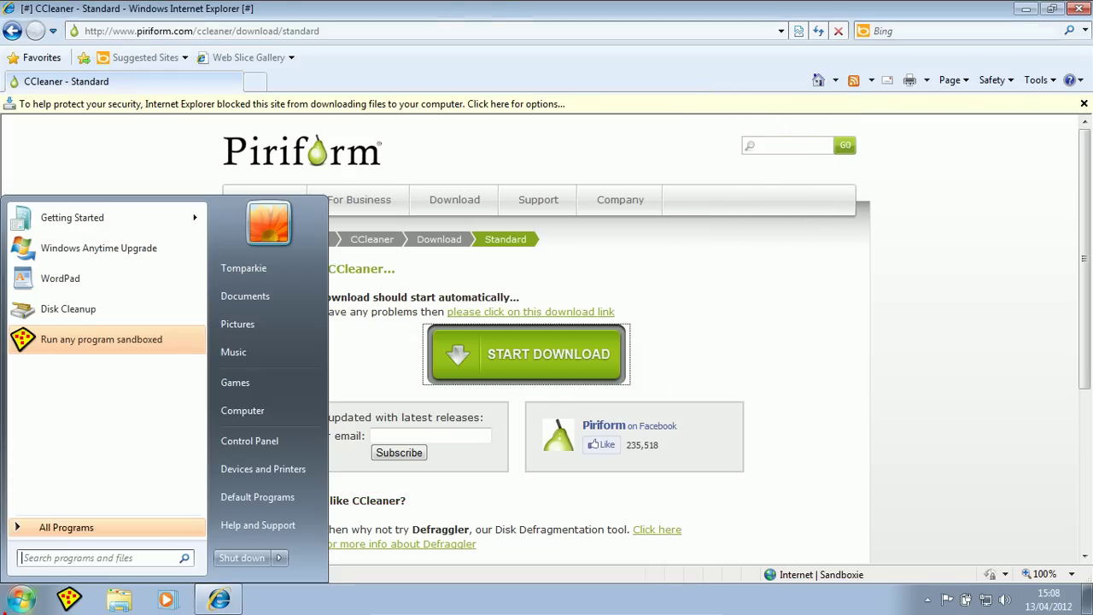
pyautogui.click(68, 527)
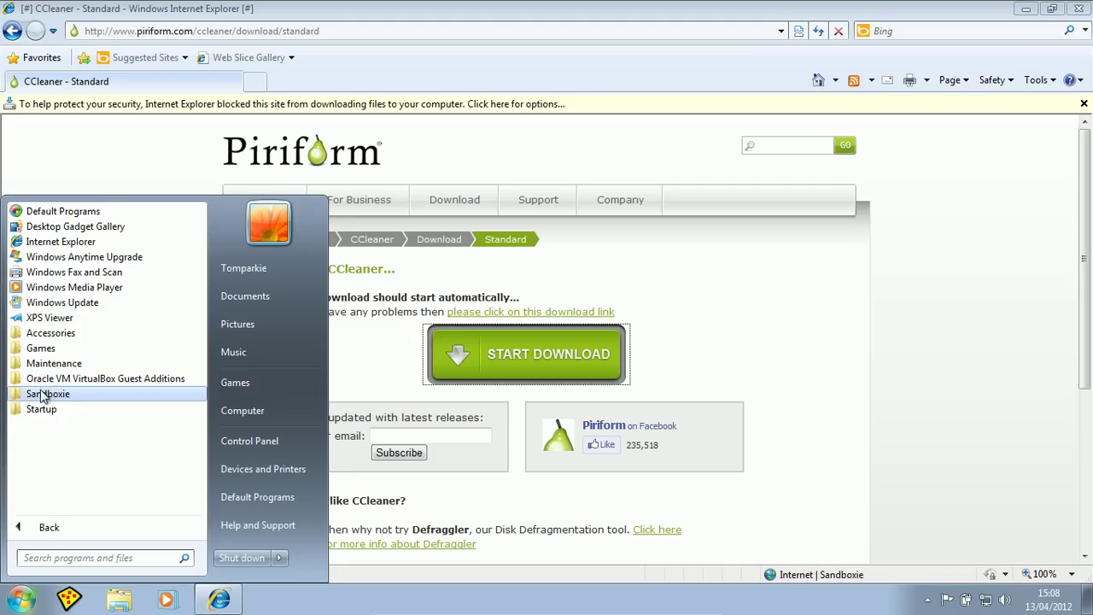
pyautogui.click(39, 391)
pyautogui.click(41, 389)
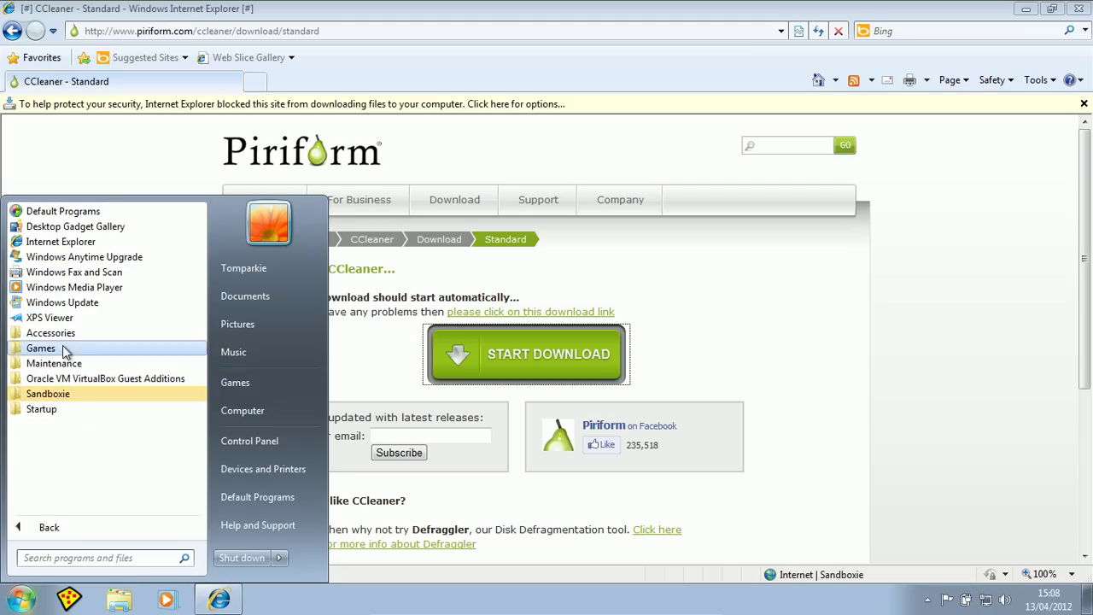
pyautogui.click(60, 347)
pyautogui.click(60, 348)
pyautogui.click(436, 38)
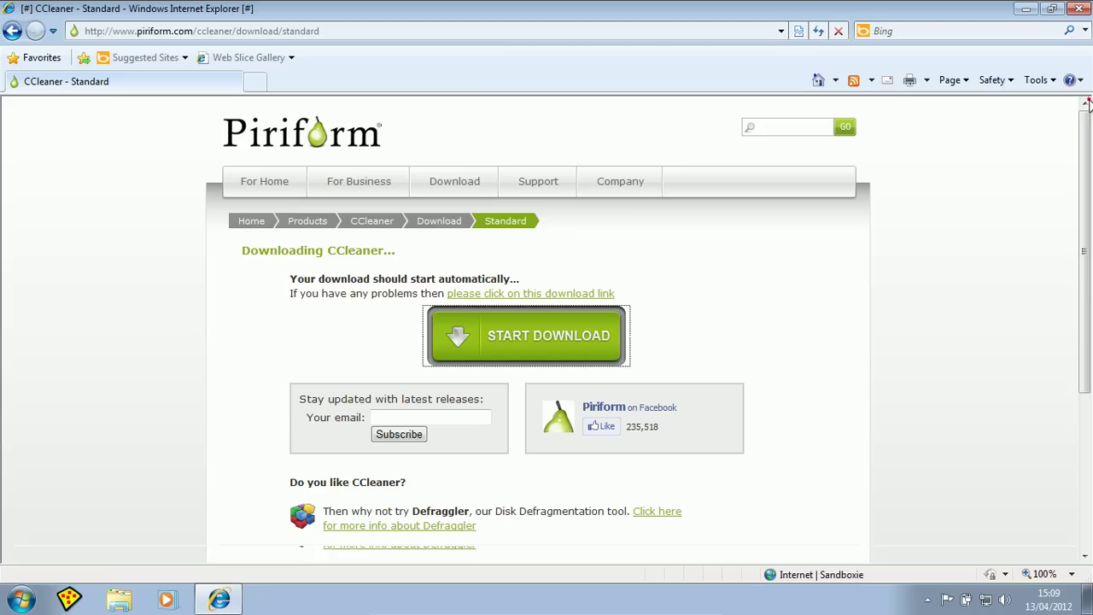
# Go to ninite.com and look through its application categories down to the Security, File Sharing and Other sections.
pyautogui.click(325, 30)
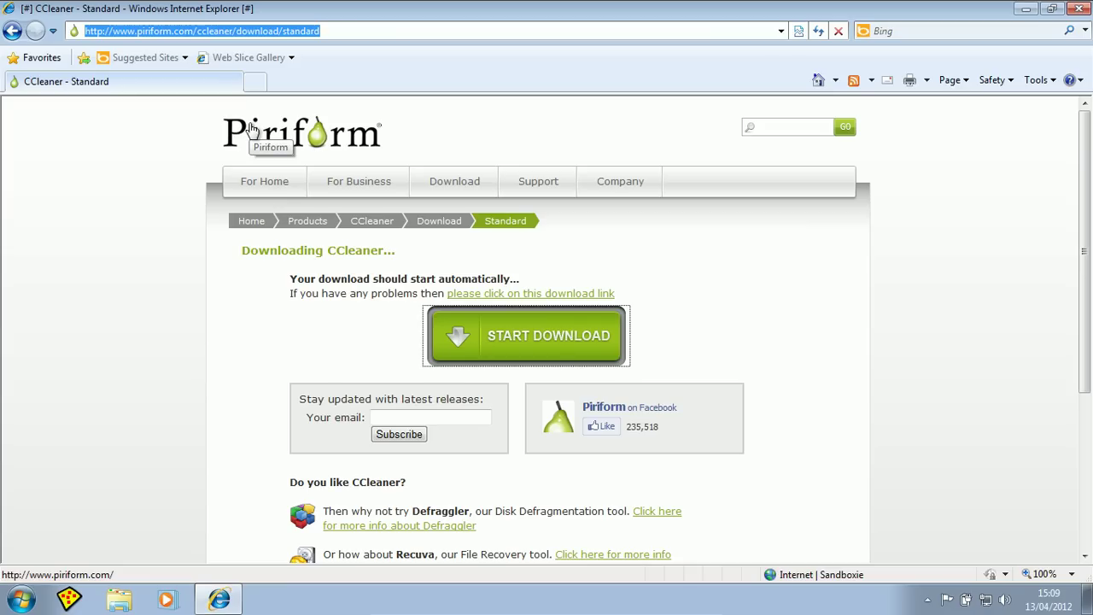
pyautogui.write('ninite.co')
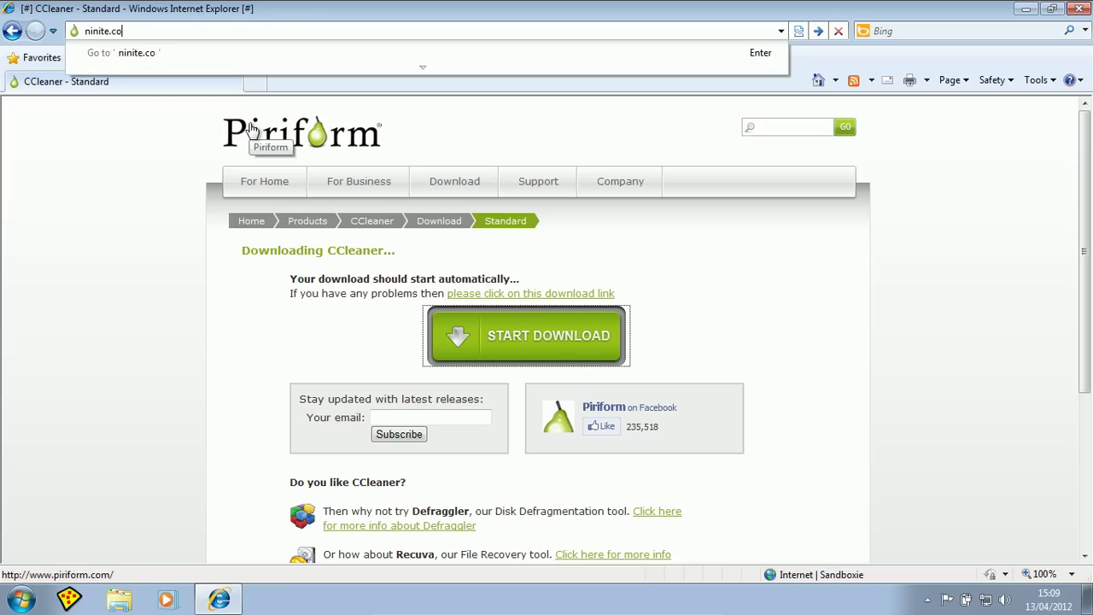
pyautogui.write('m')
pyautogui.press('Return')
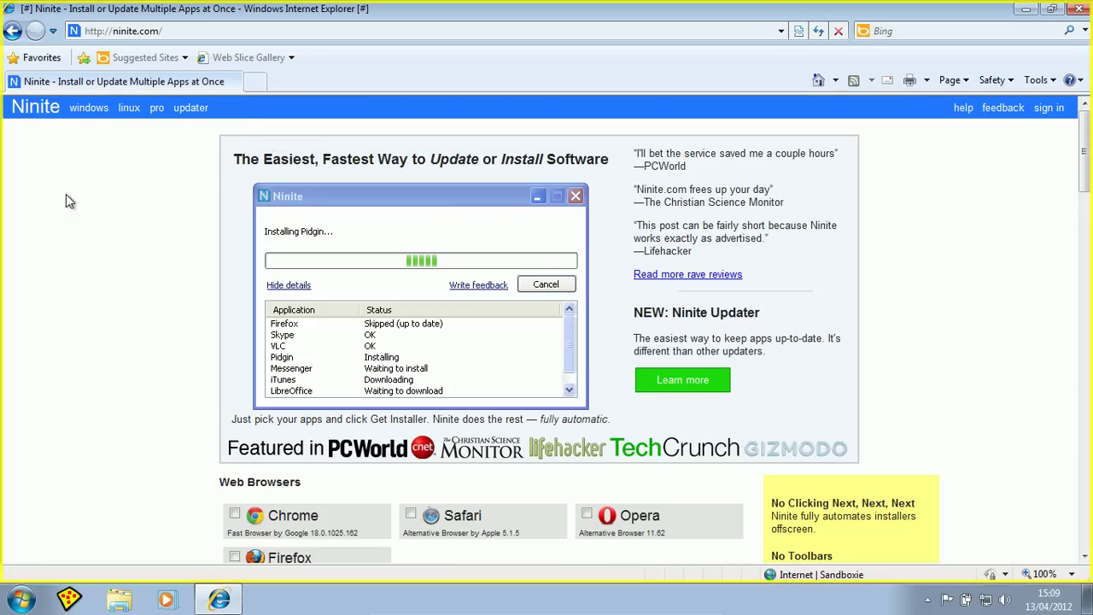
pyautogui.scroll(-5, 61, 268)
pyautogui.scroll(3, 386, 272)
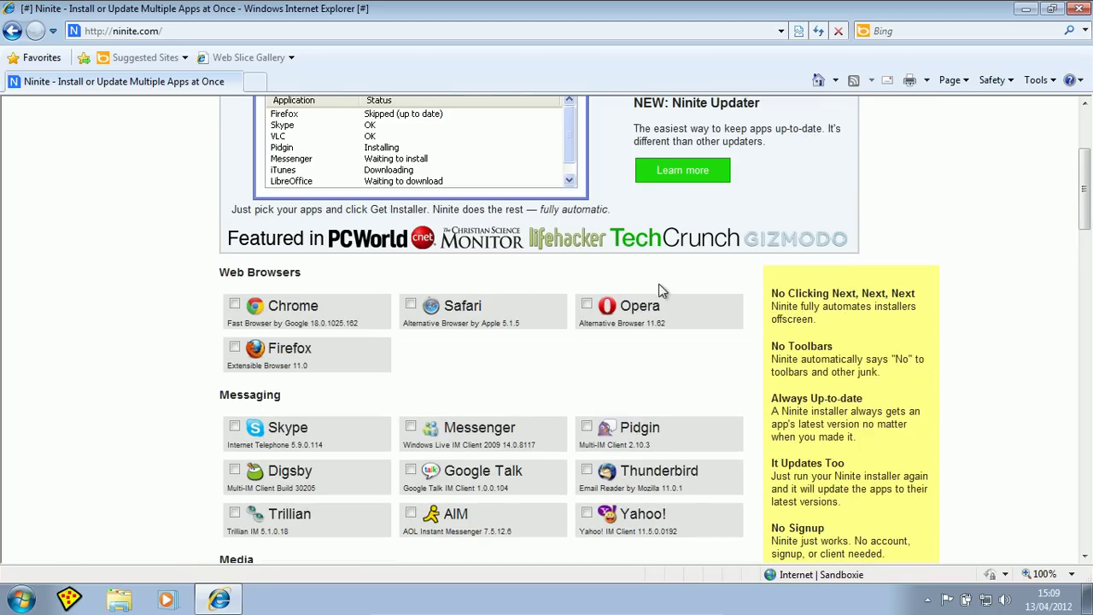
pyautogui.scroll(-1, 756, 365)
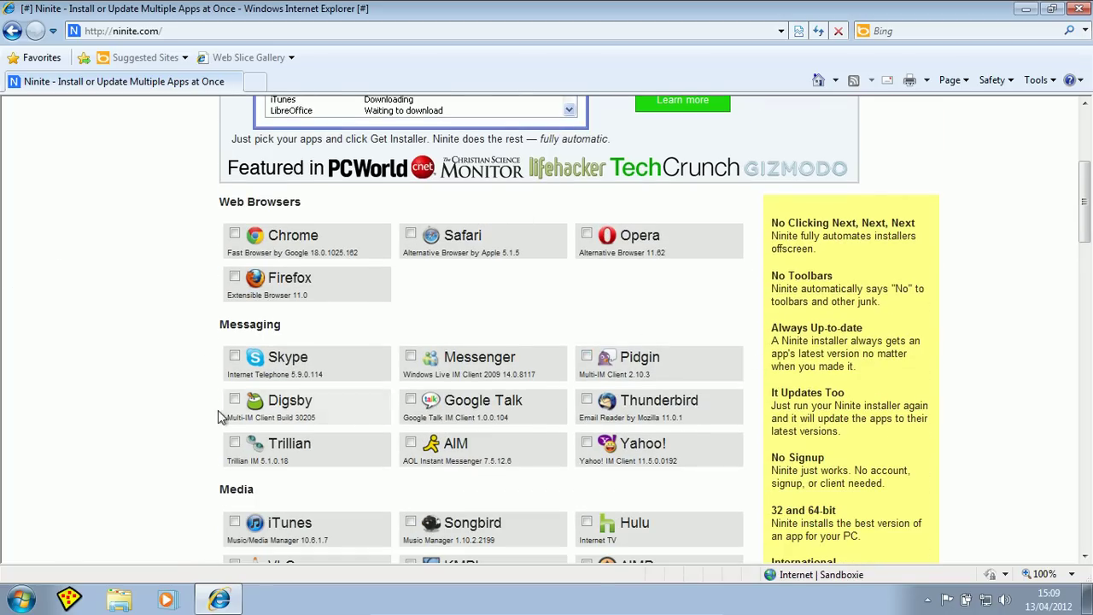
pyautogui.scroll(-5, 529, 410)
pyautogui.scroll(-4, 513, 419)
pyautogui.scroll(-3, 496, 410)
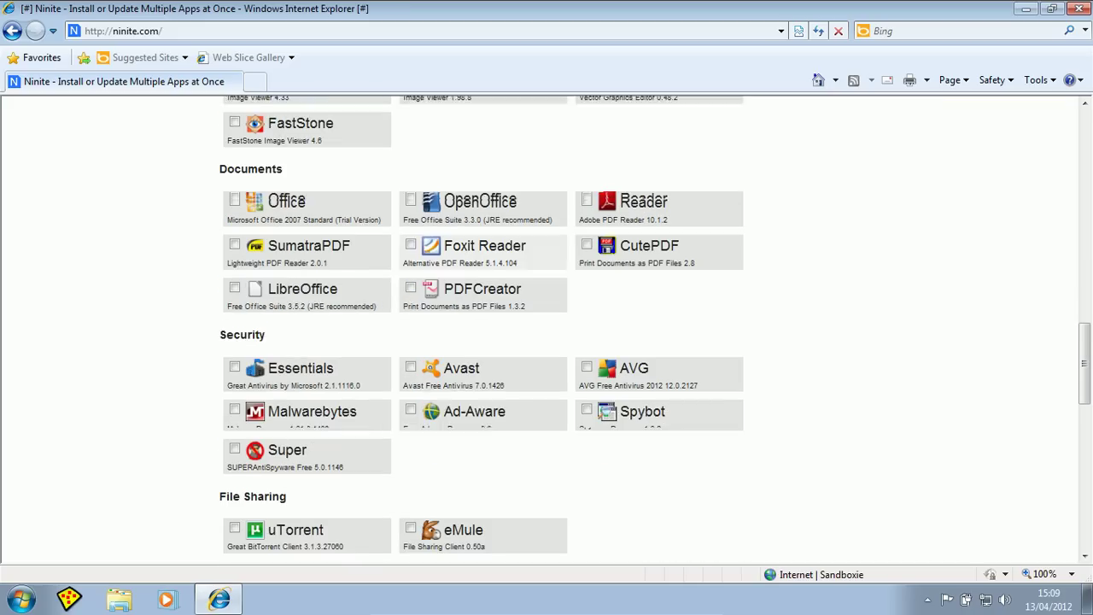
pyautogui.scroll(-3, 449, 420)
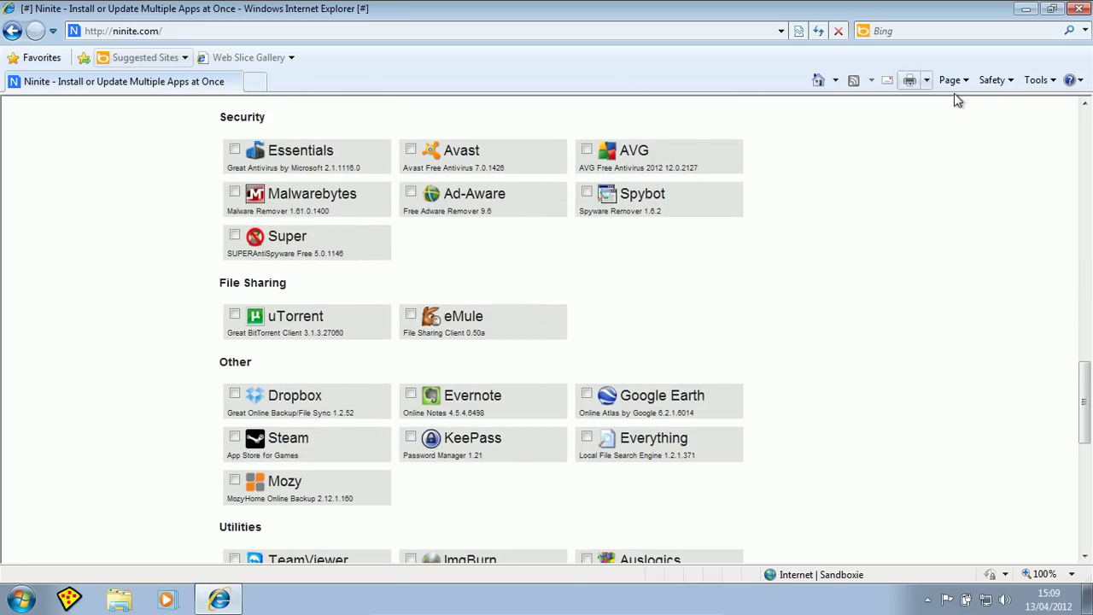
# Return to the Google home page, search for "sumatra pdf" and open the download page on the Sumatra PDF site.
pyautogui.click(818, 79)
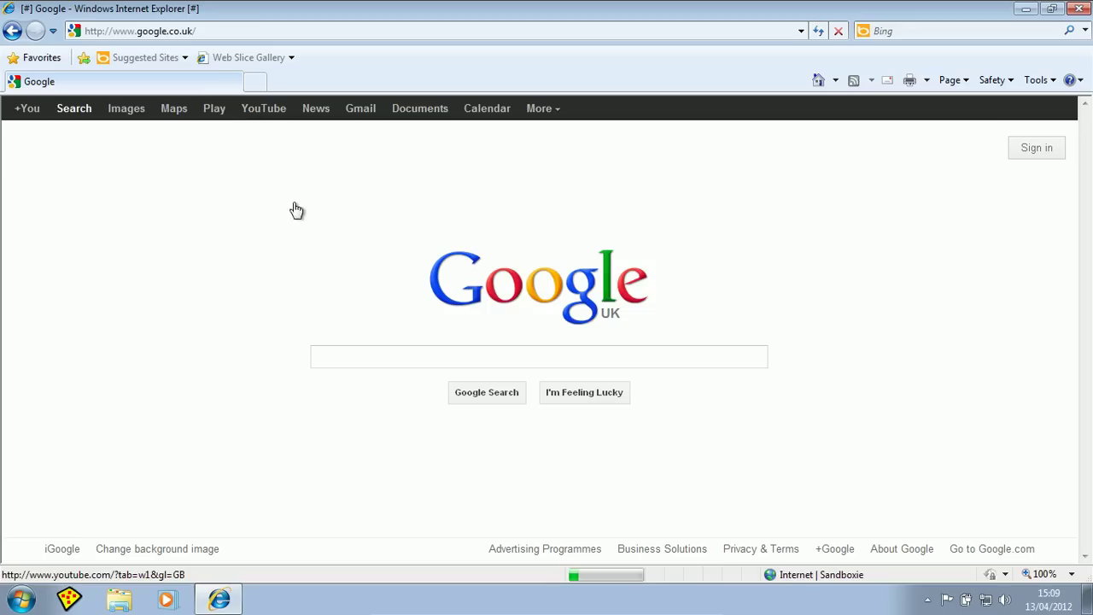
pyautogui.write('suma')
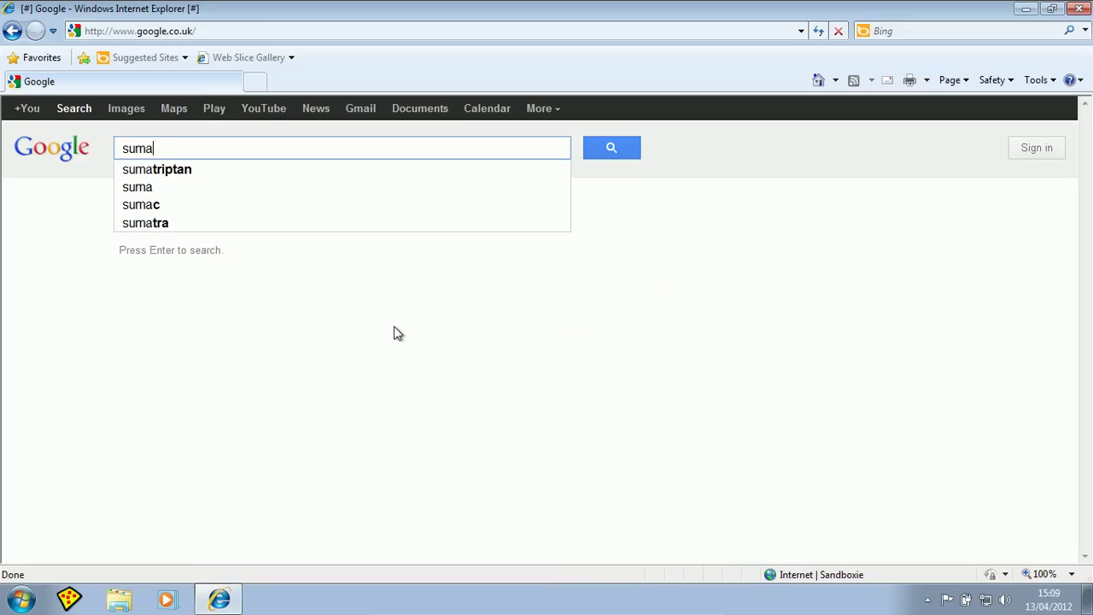
pyautogui.write('tr')
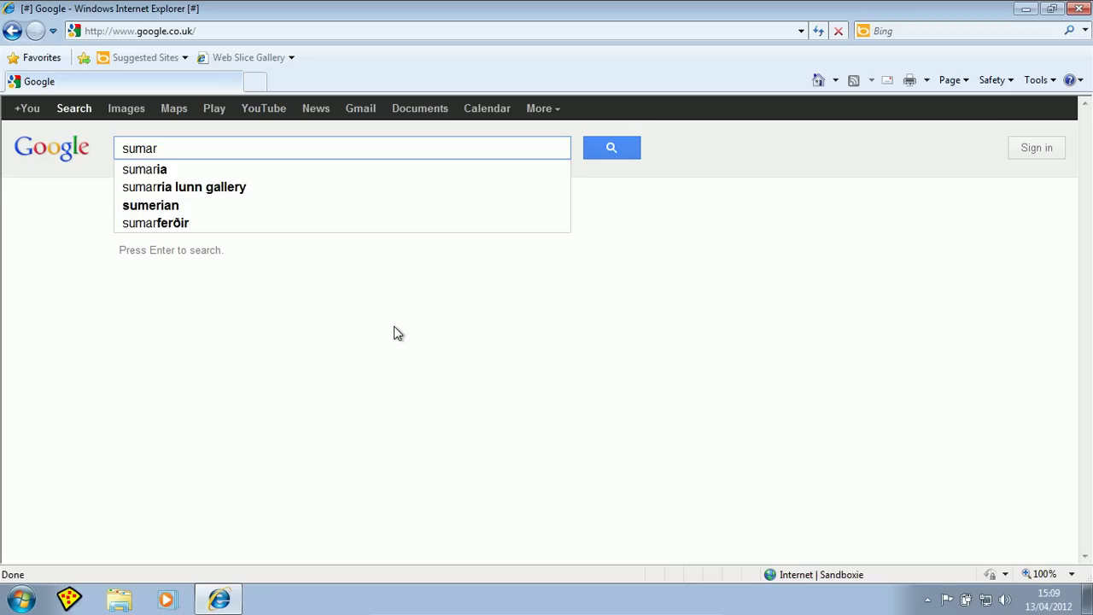
pyautogui.write('a pdf')
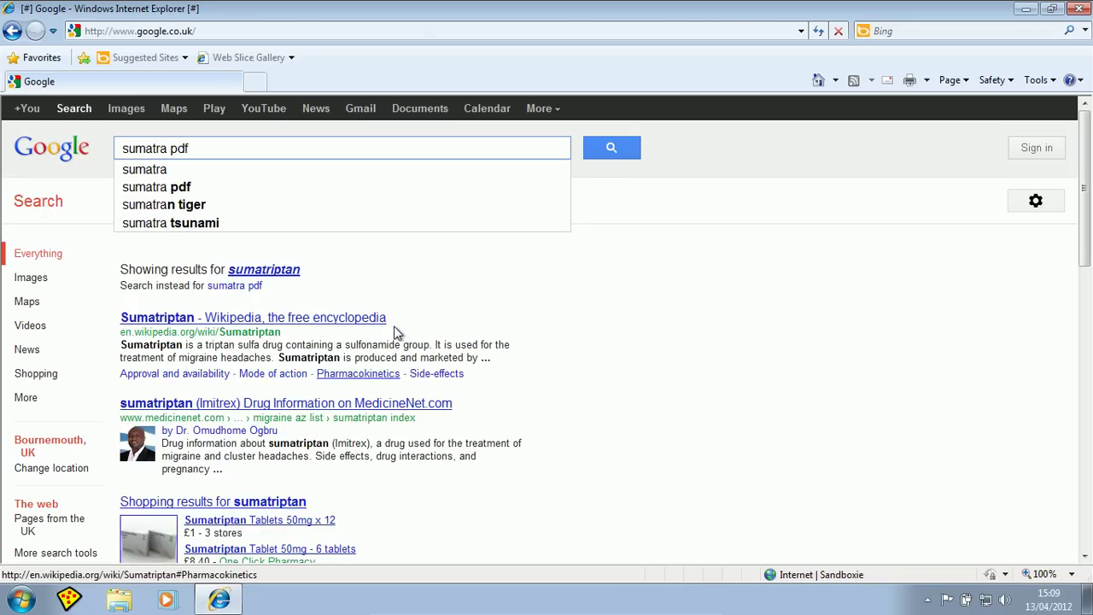
pyautogui.press('Return')
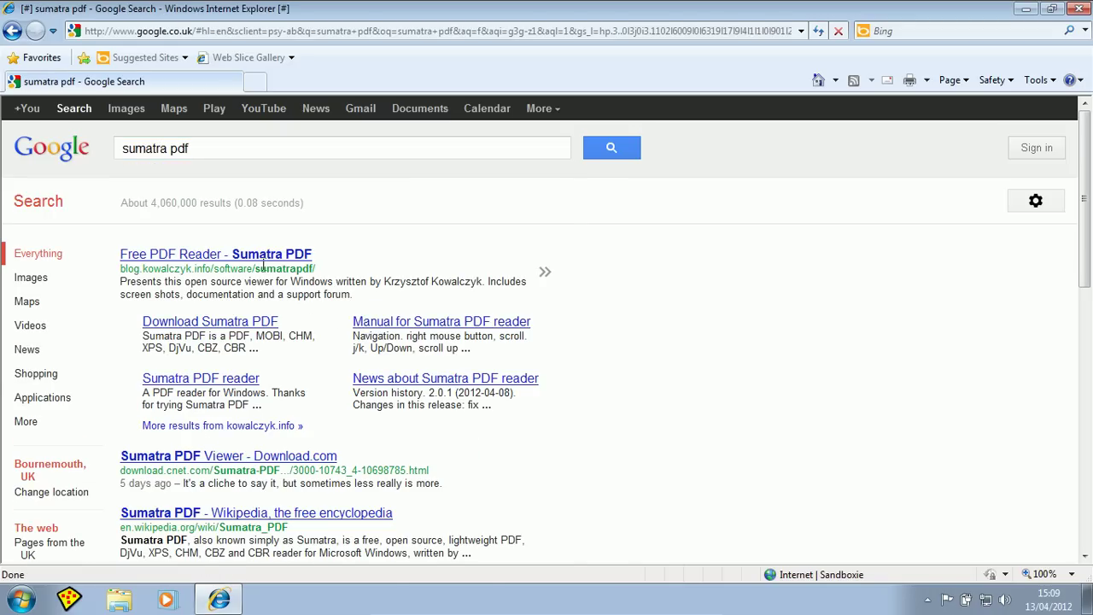
pyautogui.click(261, 256)
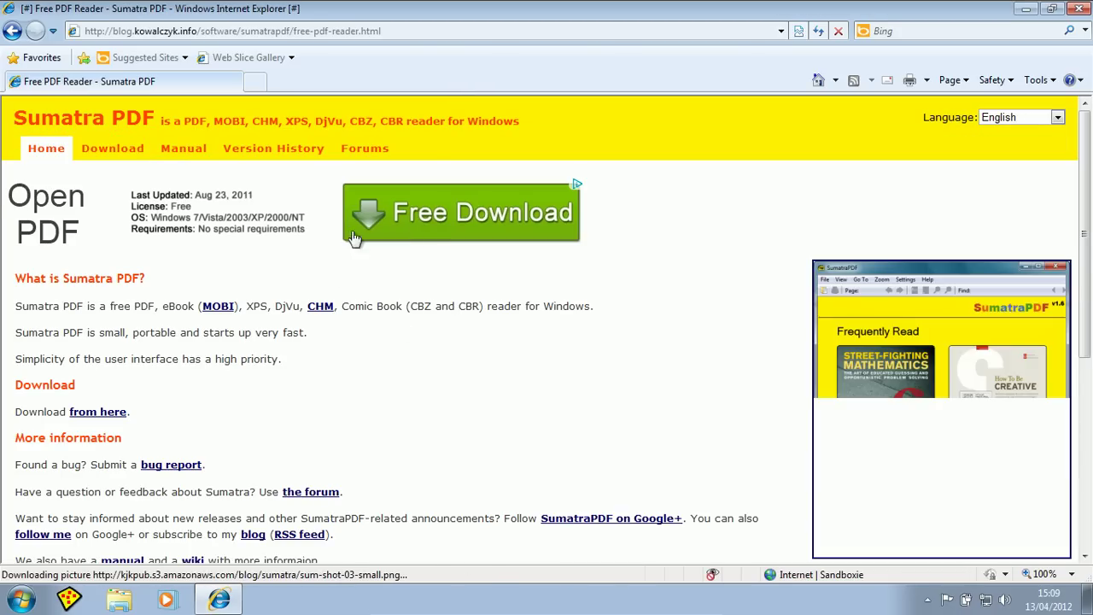
pyautogui.click(79, 413)
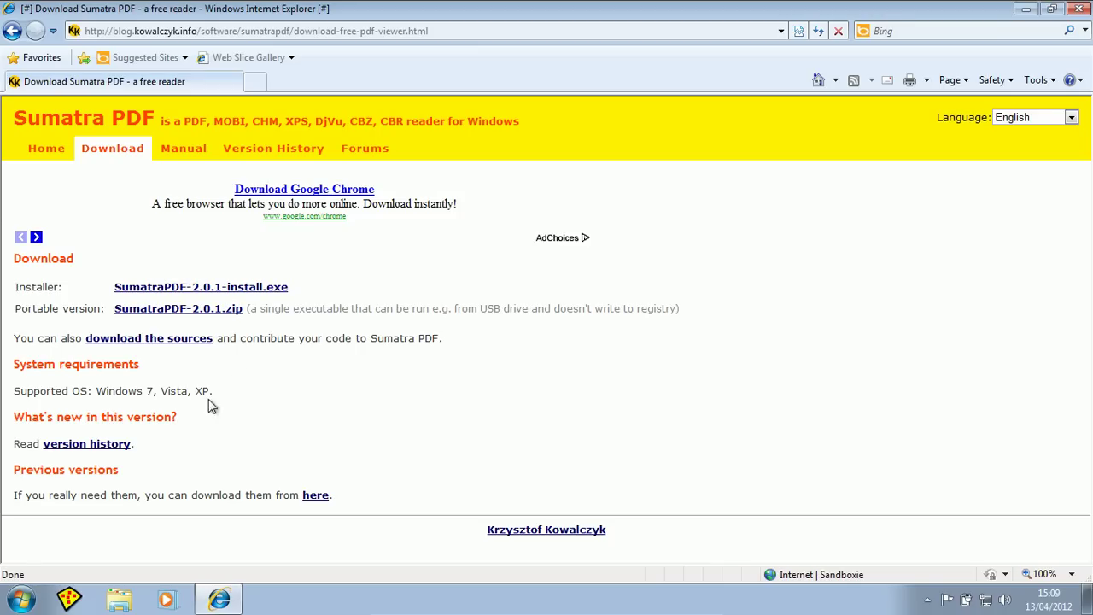
# Download the SumatraPDF-2.0.1-install.exe installer from the Sumatra PDF site and run it, accepting the unknown publisher.
pyautogui.click(221, 288)
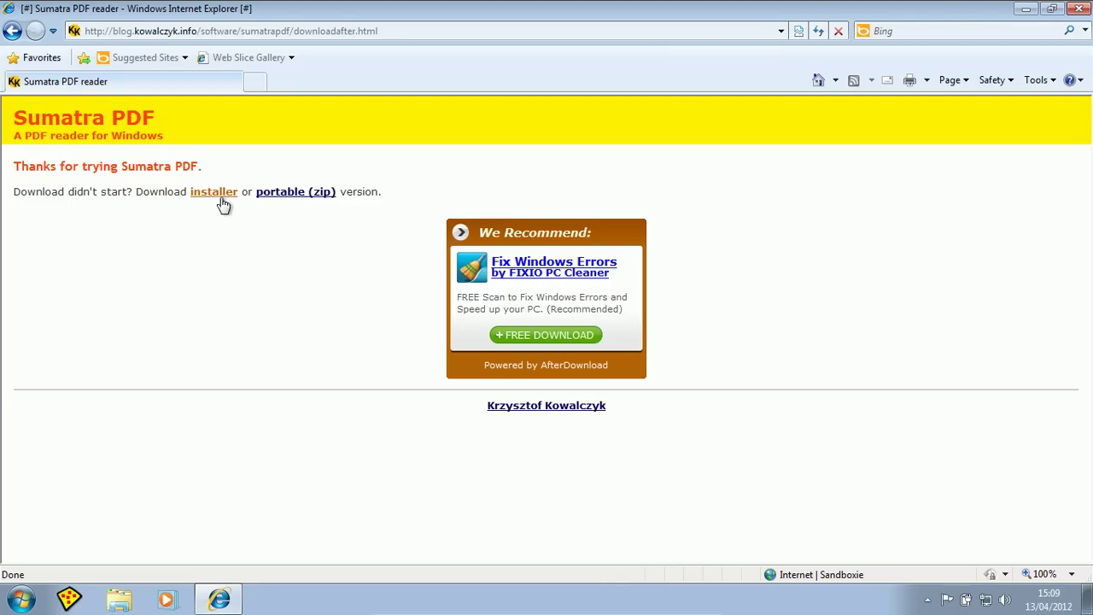
pyautogui.click(214, 193)
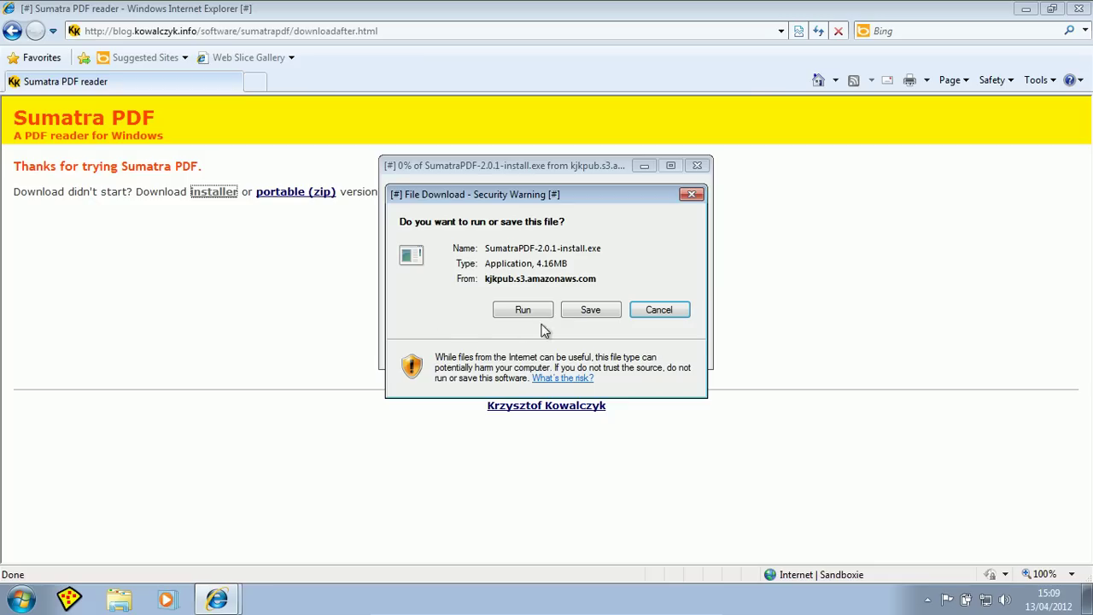
pyautogui.click(542, 314)
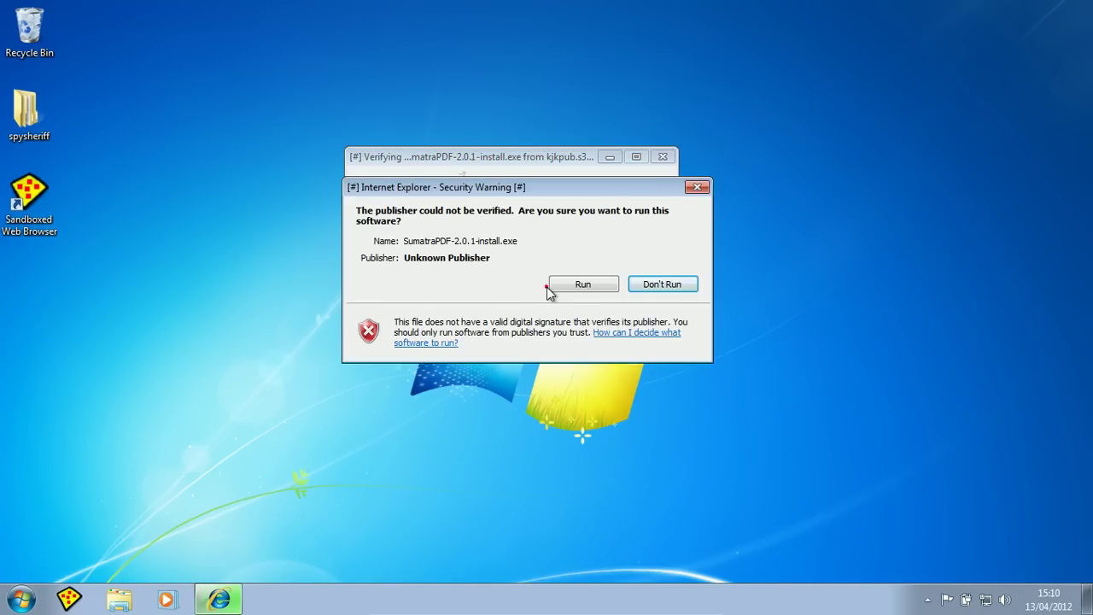
pyautogui.click(553, 290)
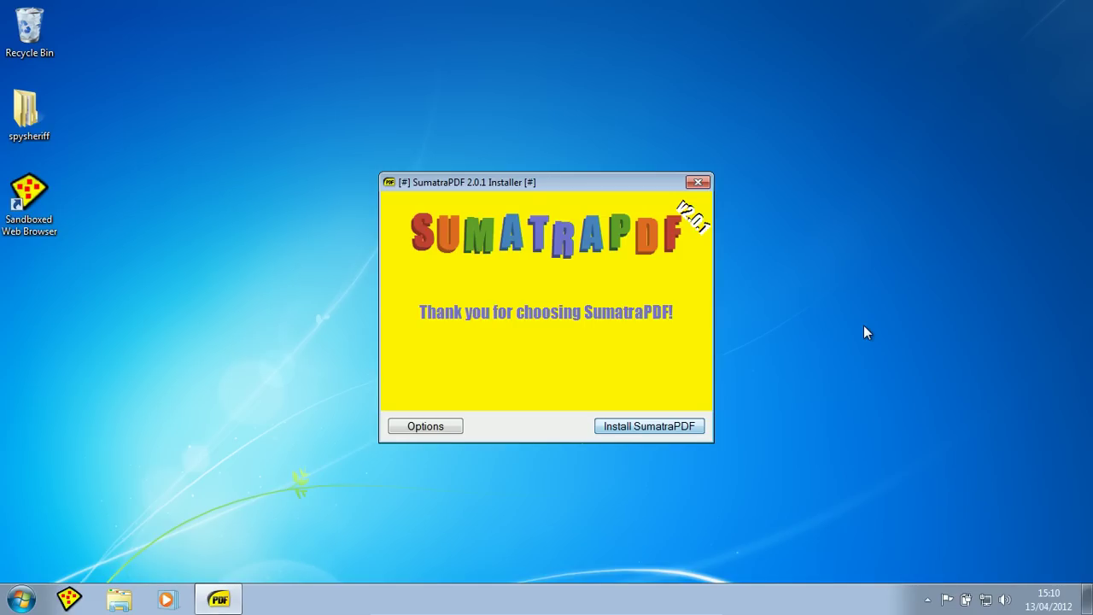
# Install SumatraPDF 2.0.1, start it from the installer and close its window.
pyautogui.press('Return')
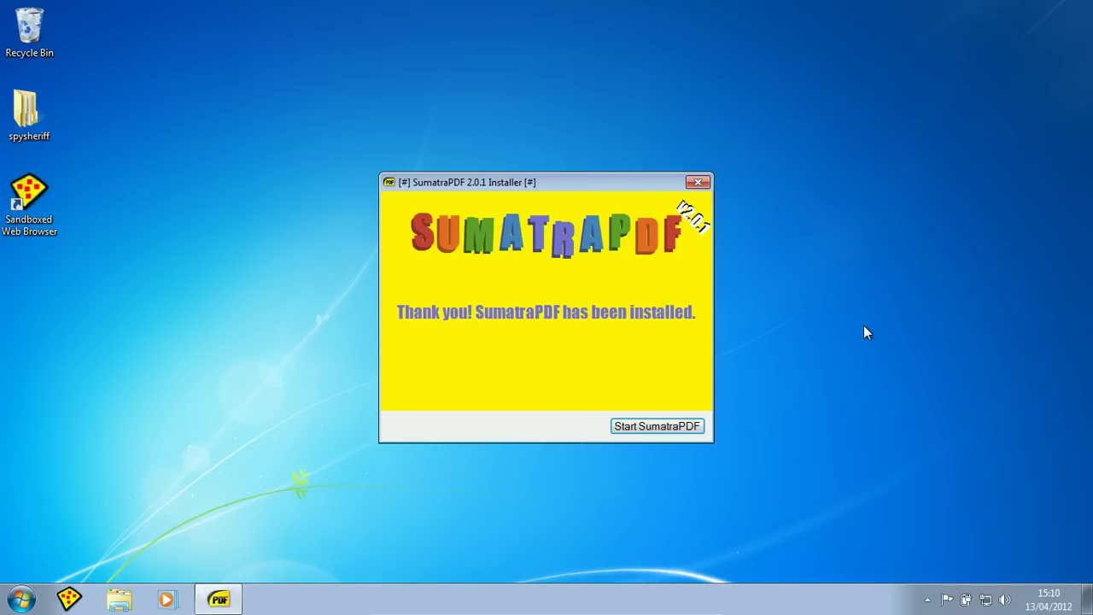
pyautogui.click(658, 425)
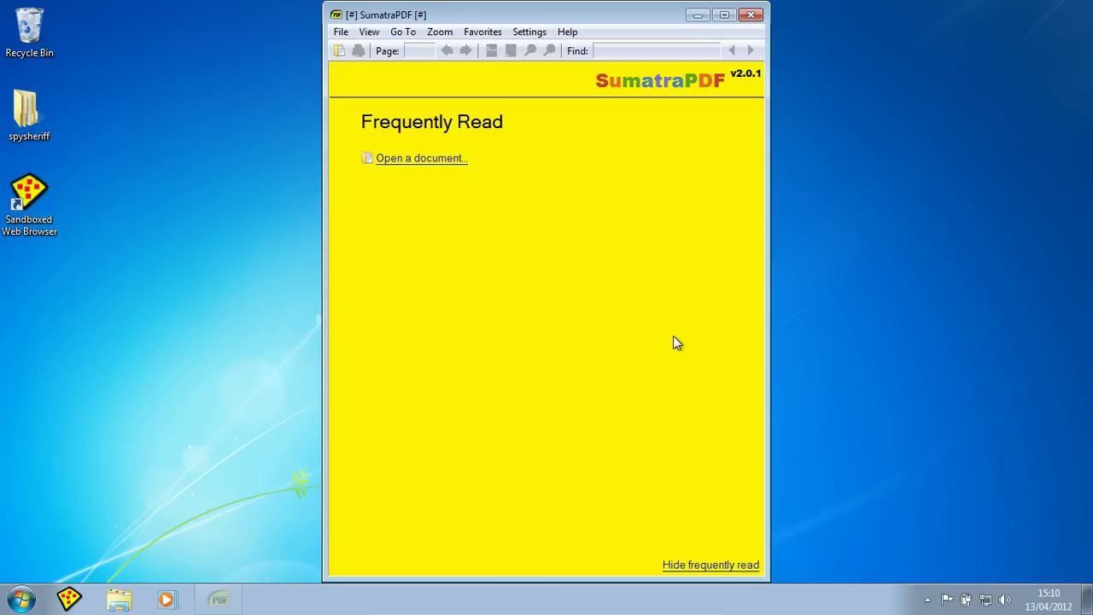
pyautogui.click(751, 15)
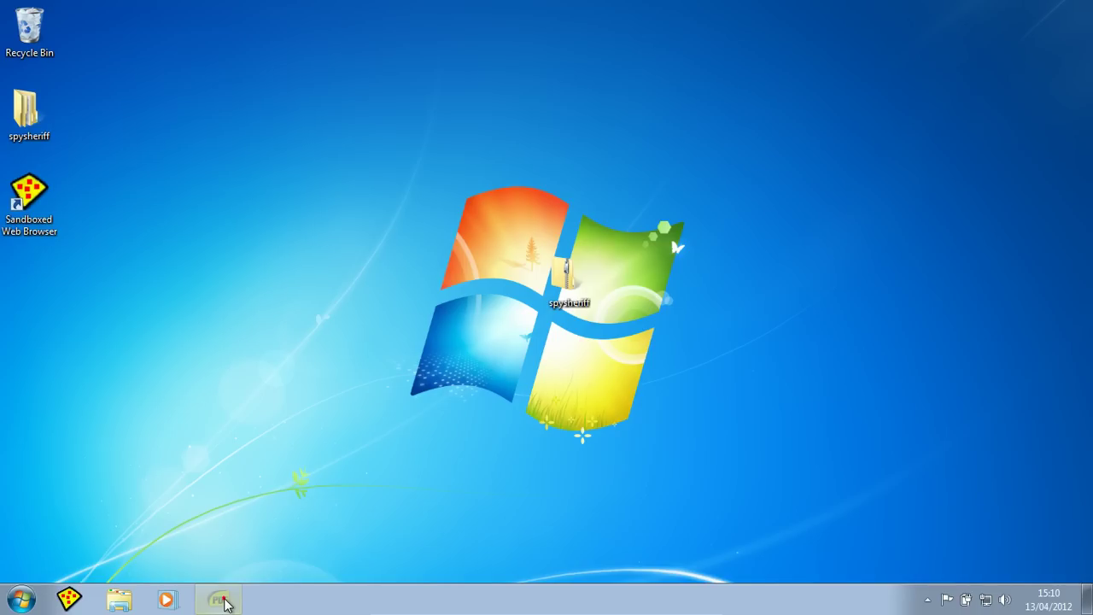
# Open Sandboxie Control from the notification area and shift its window slightly on the desktop.
pyautogui.rightClick(376, 598)
pyautogui.click(720, 551)
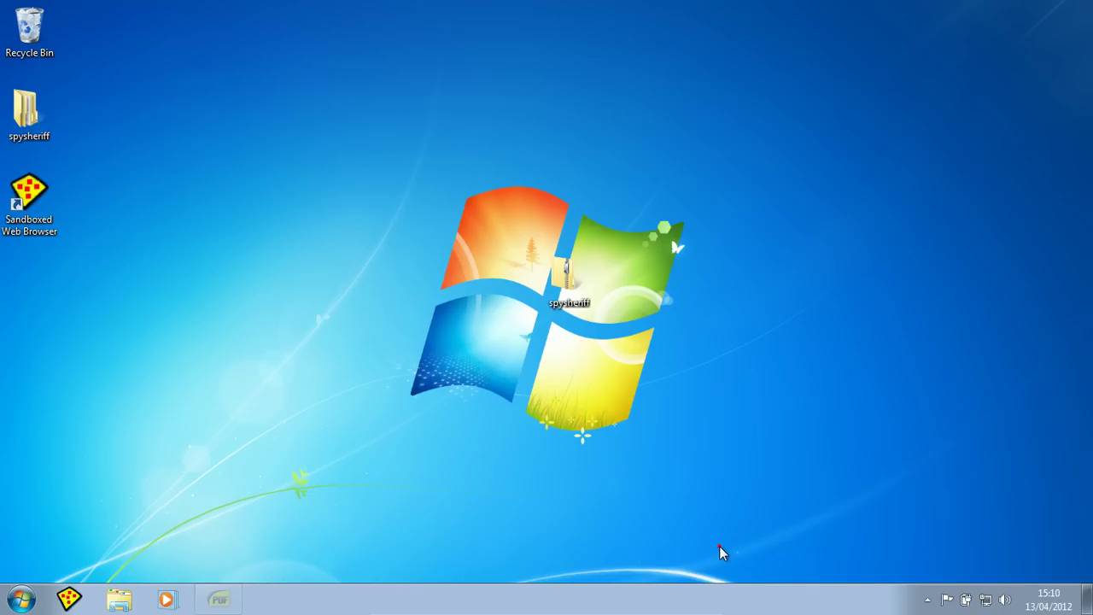
pyautogui.click(925, 598)
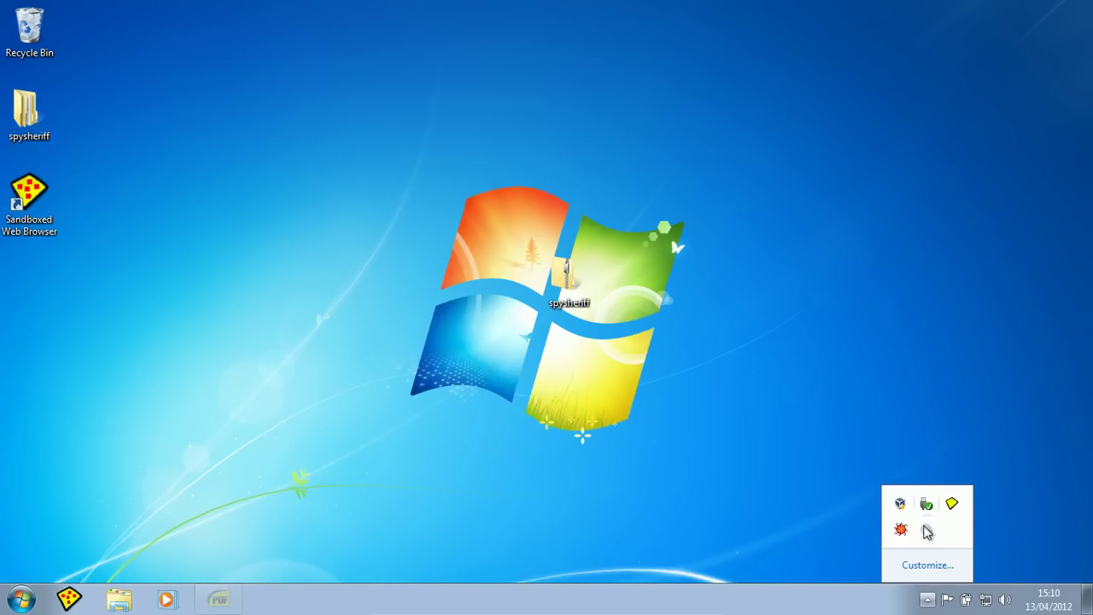
pyautogui.doubleClick(952, 529)
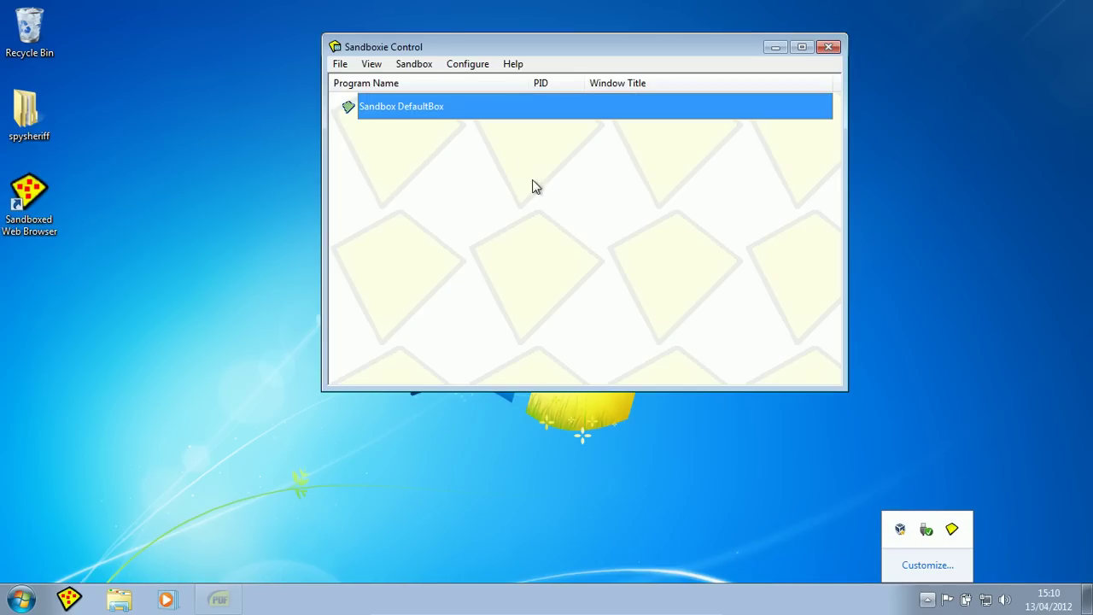
pyautogui.moveTo(450, 46); pyautogui.dragTo(427, 53)
pyautogui.click(407, 164)
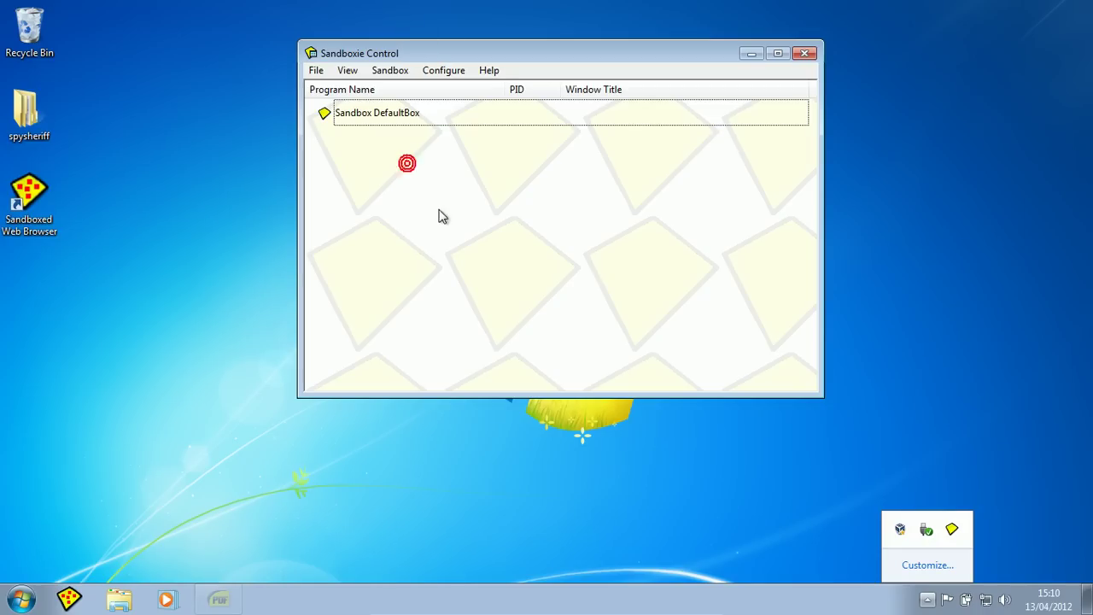
# Switch Sandboxie Control to the Files and Folders view.
pyautogui.click(380, 120)
pyautogui.click(348, 70)
pyautogui.click(353, 106)
# Open the Sandboxie configuration file in Notepad, close it and dismiss the configuration dialog.
pyautogui.click(348, 71)
pyautogui.click(462, 193)
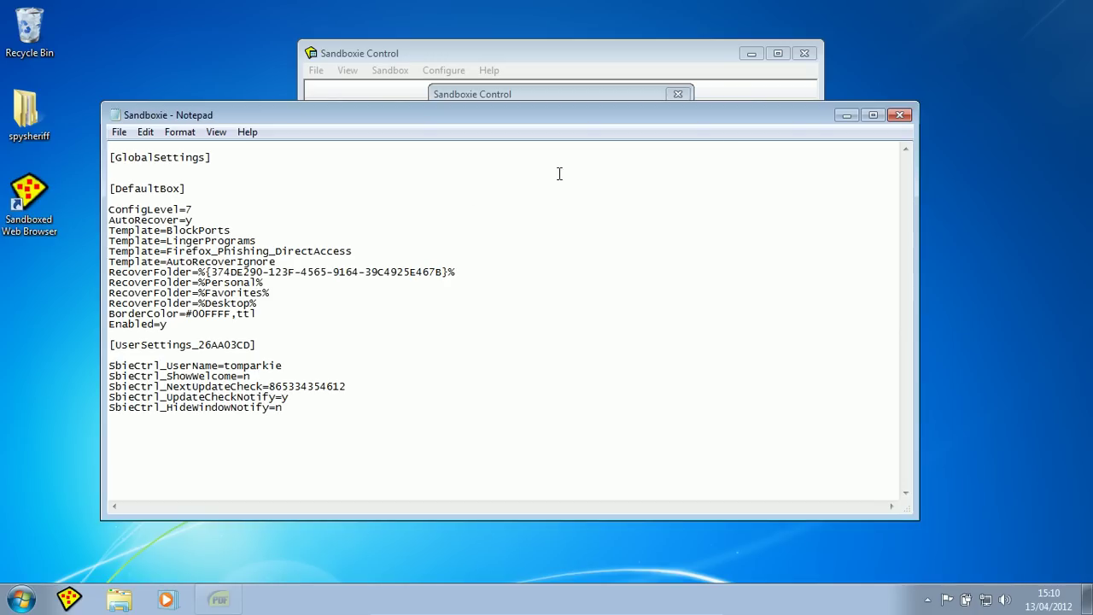
pyautogui.click(899, 114)
pyautogui.click(640, 265)
pyautogui.click(651, 308)
# In the Files and Folders view of DefaultBox, expand All Files and Folders, Drives and the C folder.
pyautogui.click(343, 71)
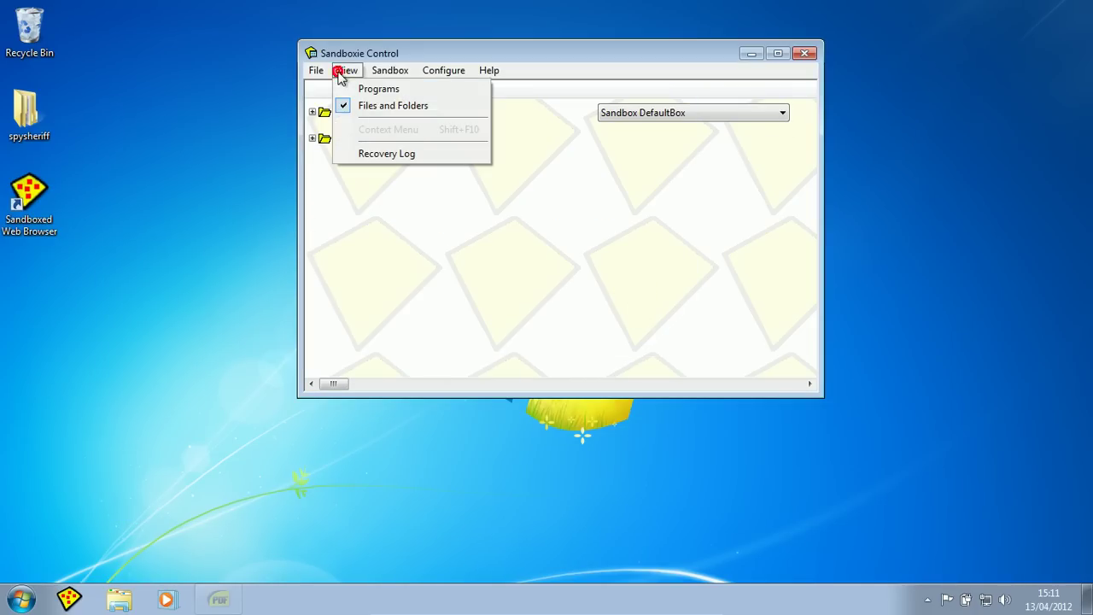
pyautogui.click(343, 110)
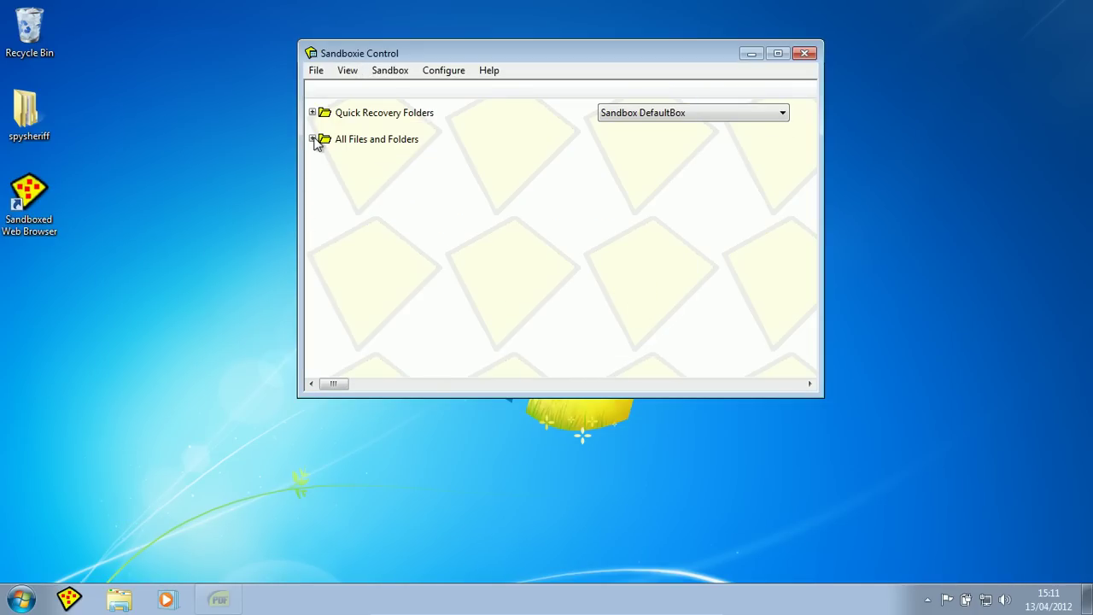
pyautogui.doubleClick(316, 138)
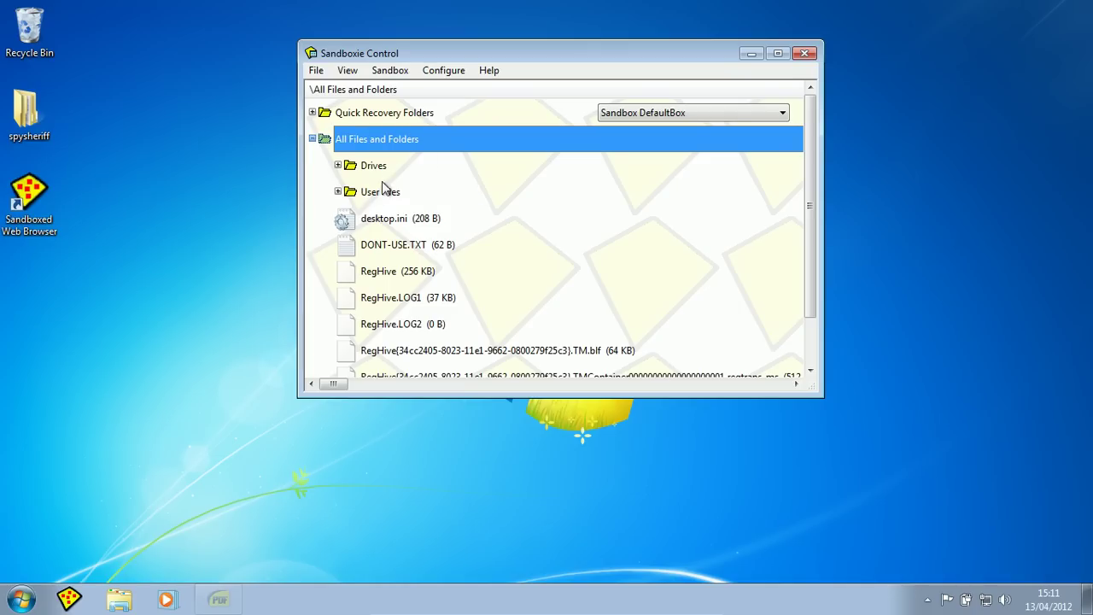
pyautogui.click(338, 168)
pyautogui.click(338, 167)
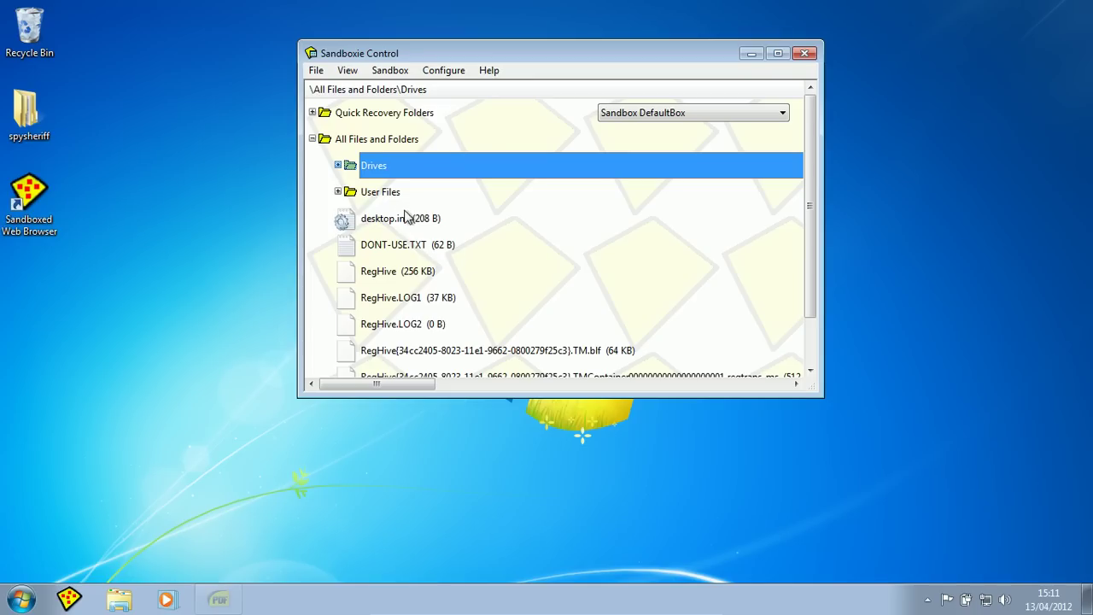
pyautogui.click(339, 165)
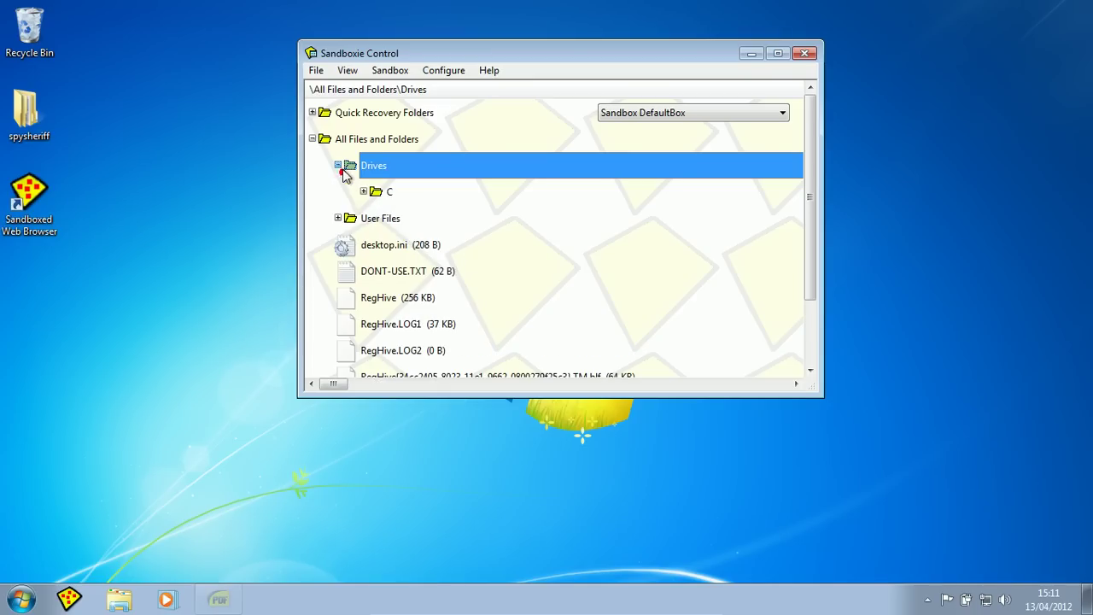
pyautogui.doubleClick(378, 191)
# Try to recover the sandboxed C folder to the same folder, replacing all existing files, and cancel at the permission dialog.
pyautogui.rightClick(398, 195)
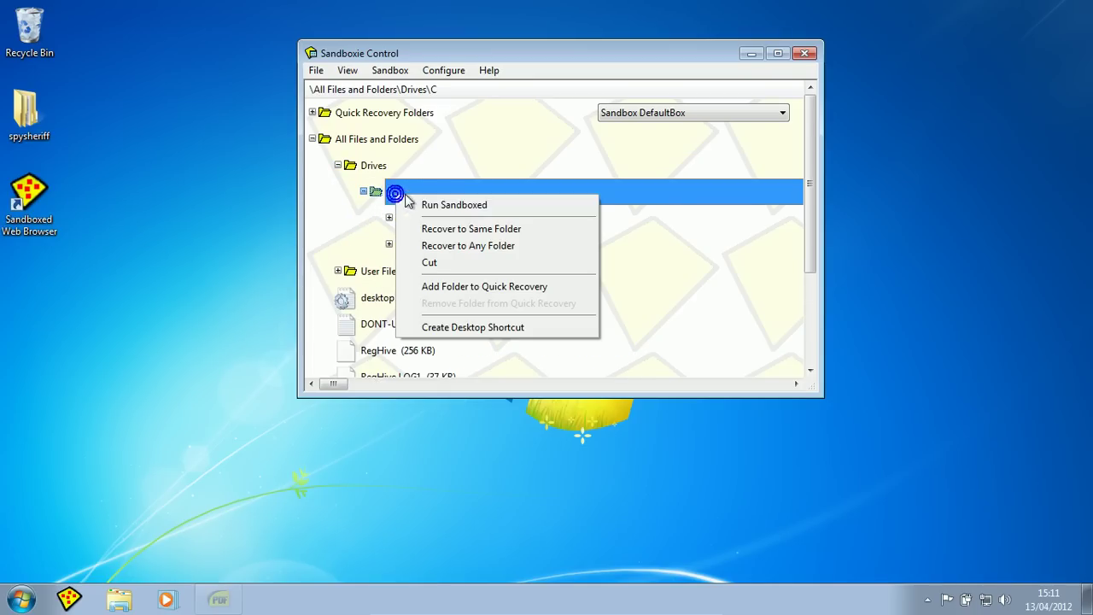
pyautogui.click(451, 227)
pyautogui.click(20, 600)
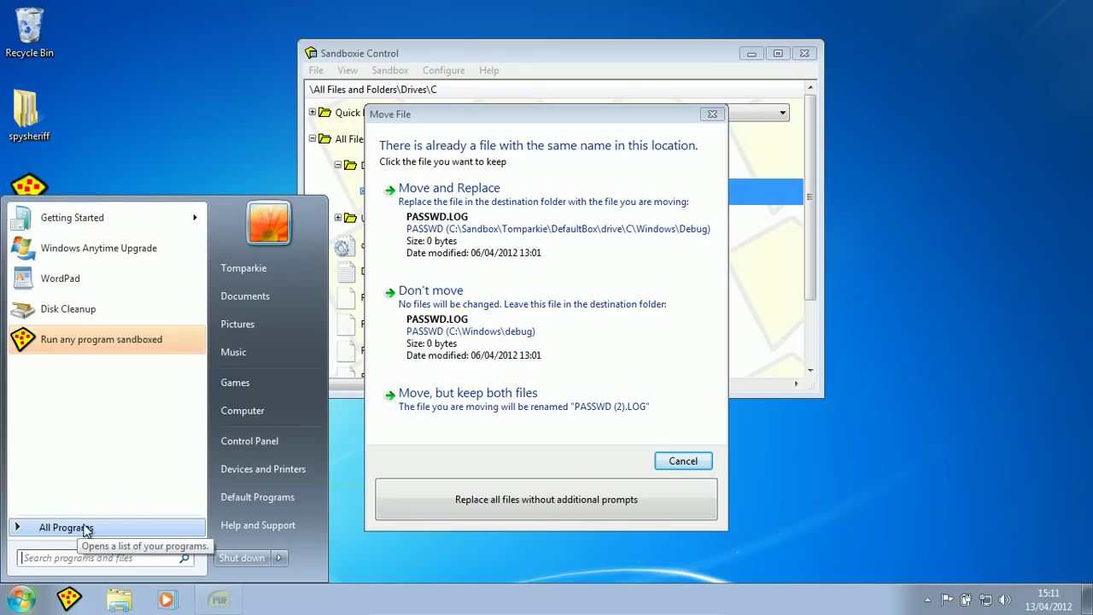
pyautogui.click(475, 119)
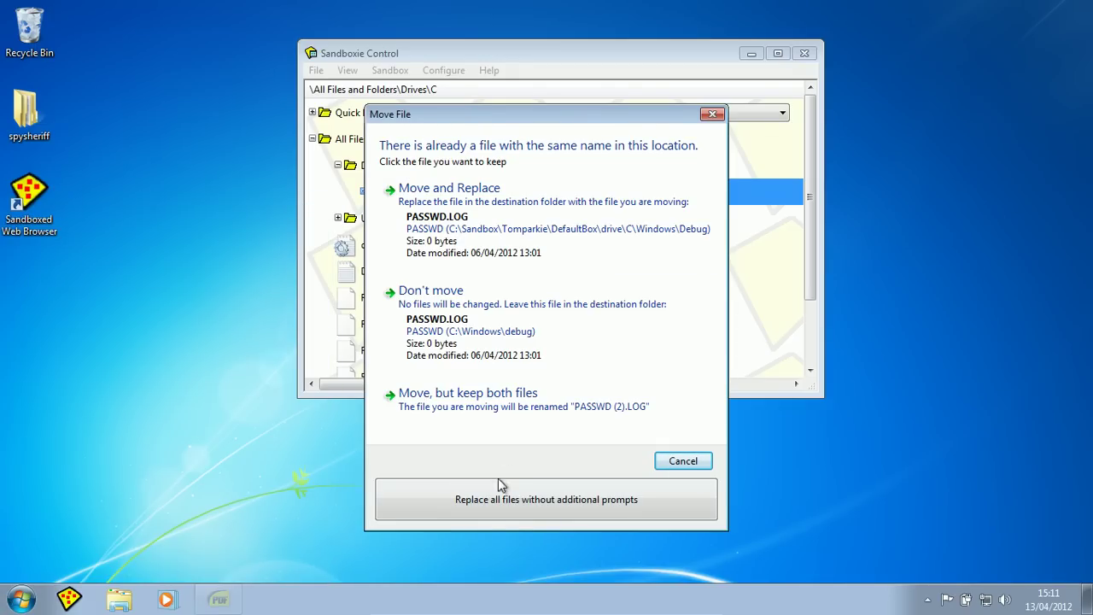
pyautogui.click(558, 505)
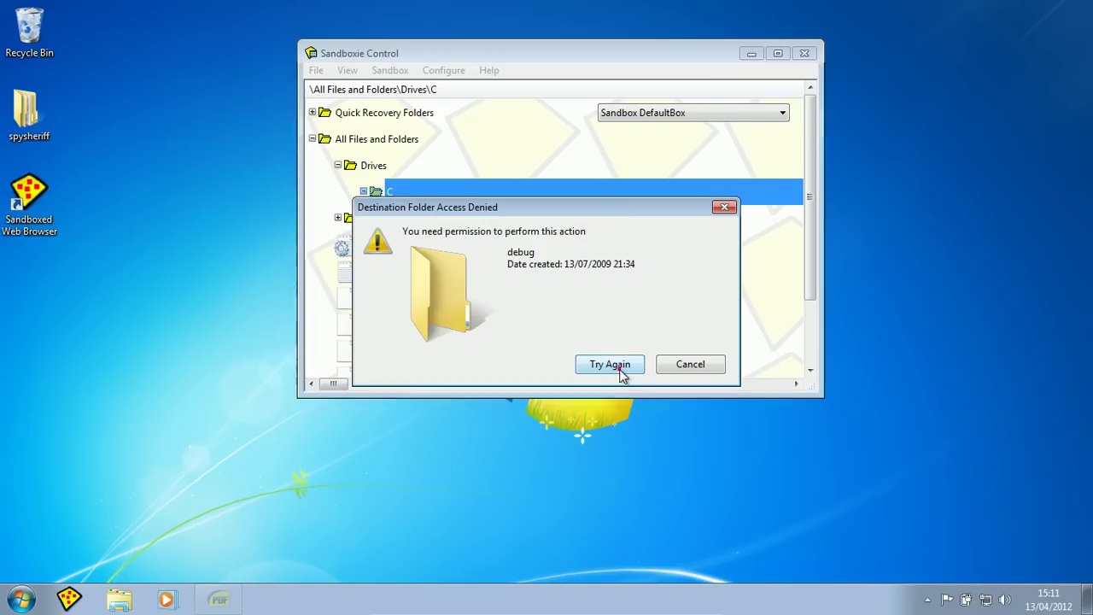
pyautogui.click(686, 365)
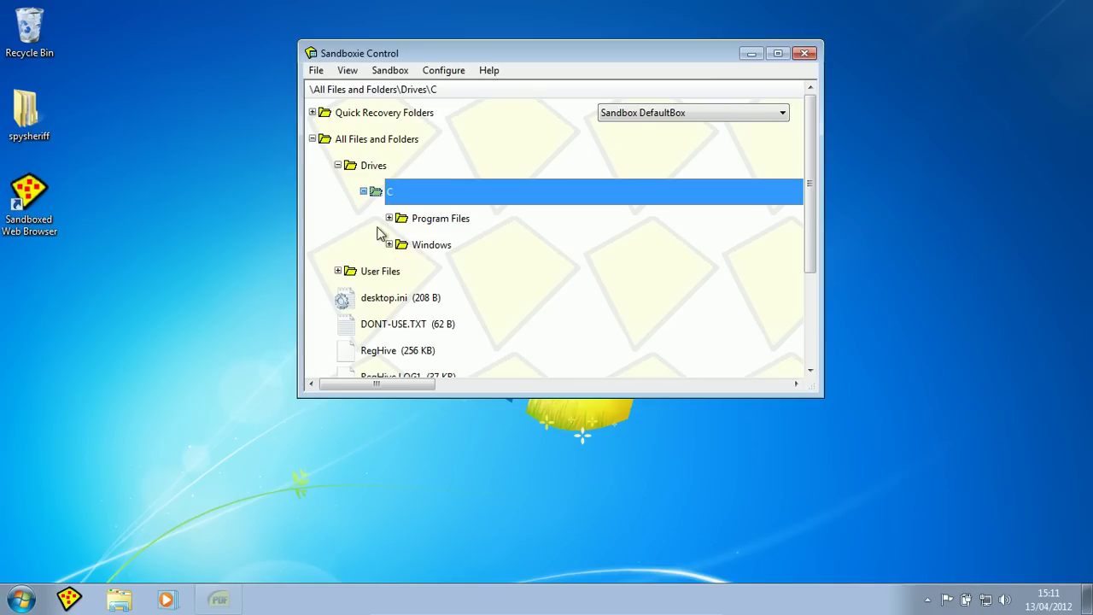
# Check the CCleaner folder in Program Files on Local Disk (C:) and close the Explorer window.
pyautogui.click(21, 599)
pyautogui.click(273, 342)
pyautogui.doubleClick(231, 237)
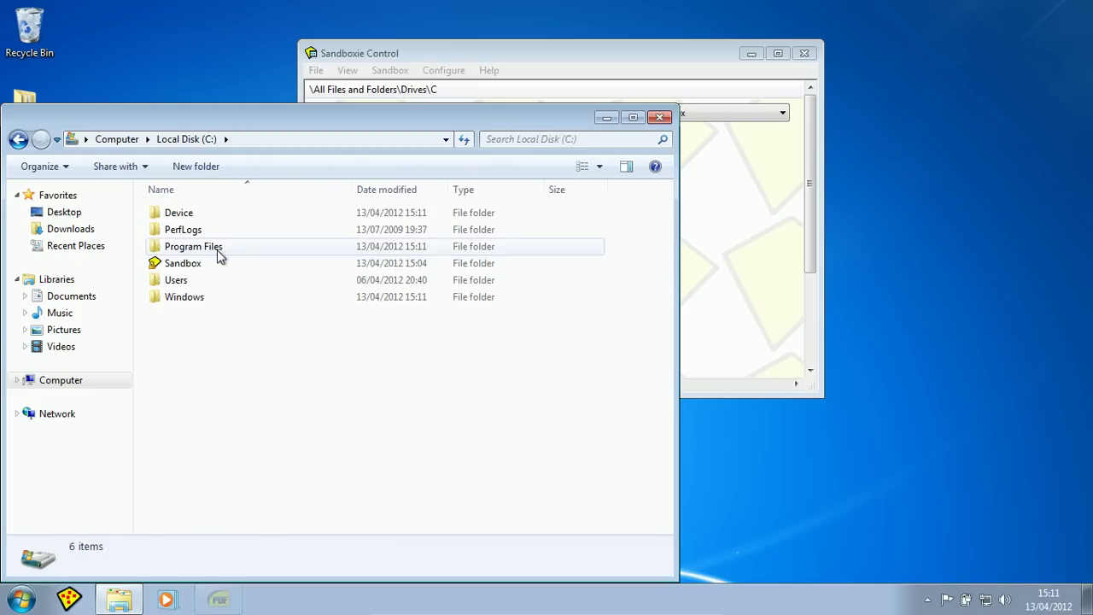
pyautogui.doubleClick(218, 247)
pyautogui.doubleClick(201, 211)
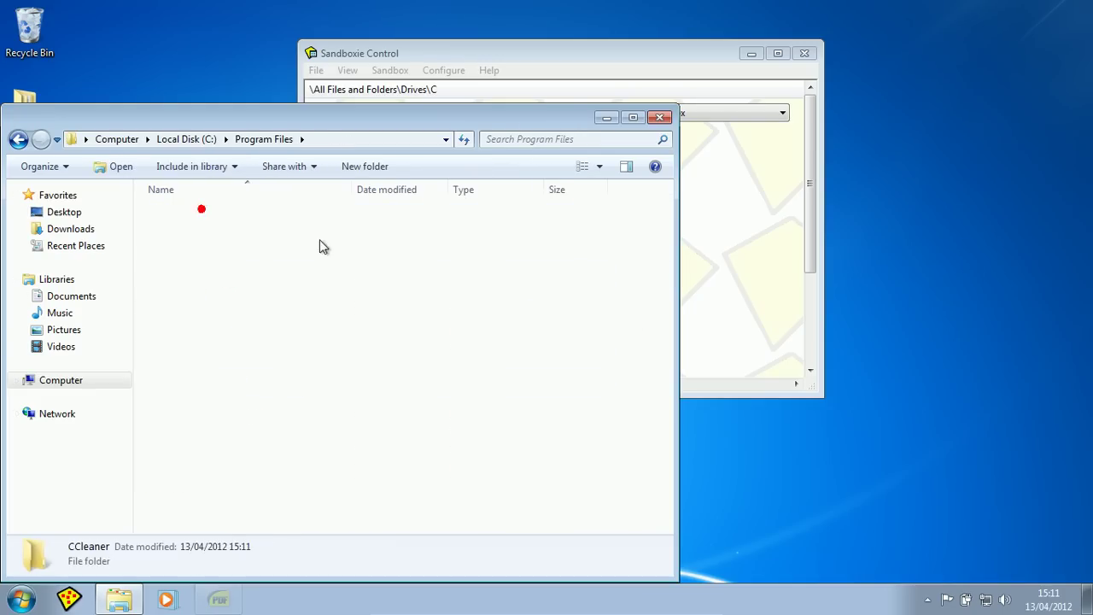
pyautogui.click(658, 117)
# Expand User Files and All Users, try to recover All Users to the same folder with Move and Replace, and cancel.
pyautogui.doubleClick(354, 273)
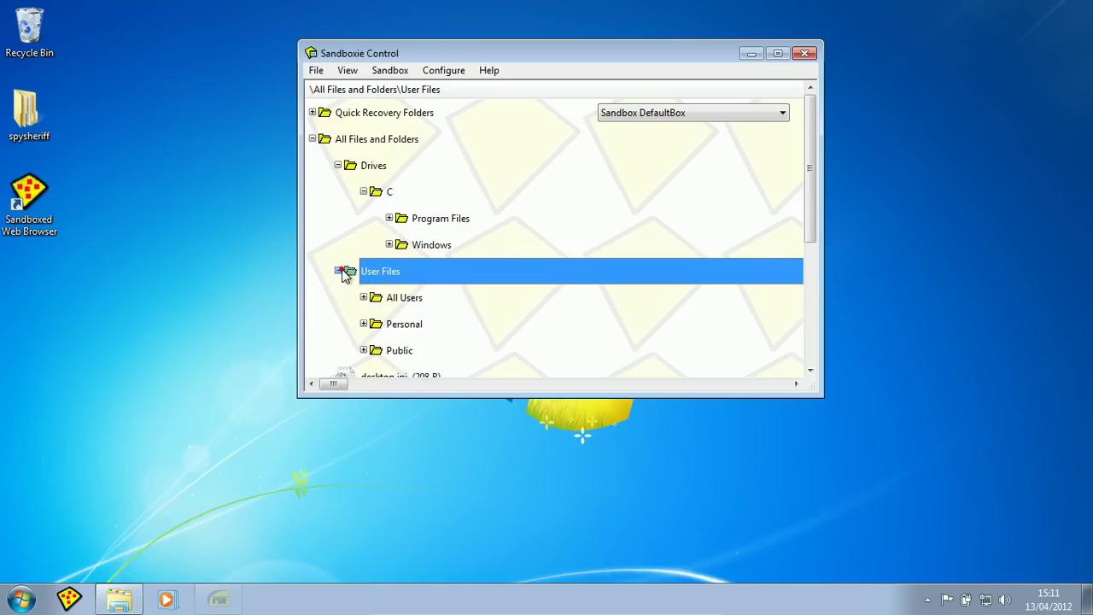
pyautogui.doubleClick(381, 299)
pyautogui.rightClick(403, 298)
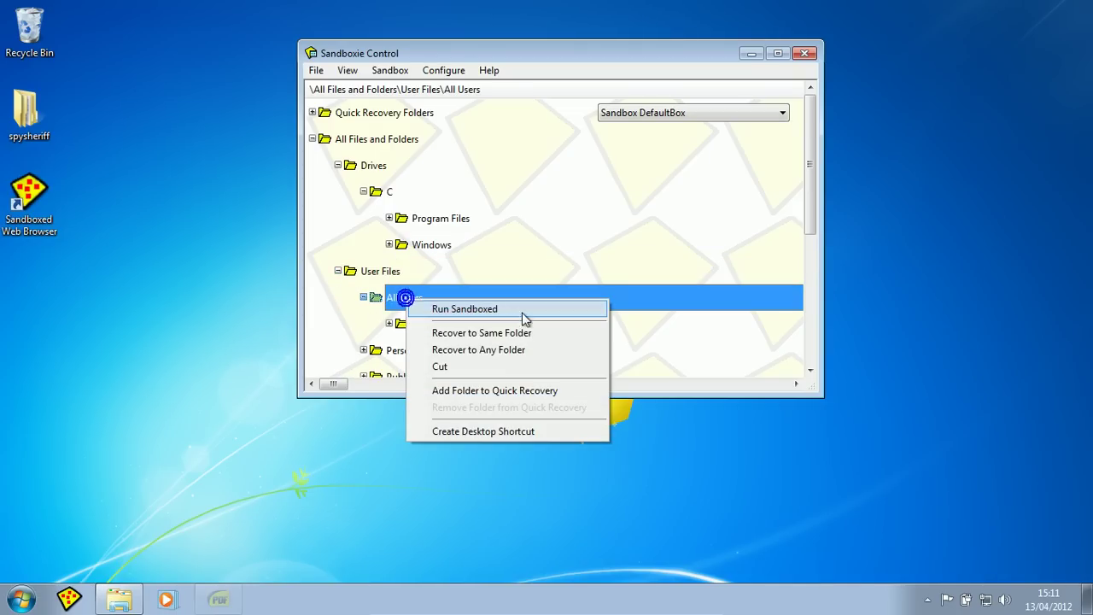
pyautogui.click(469, 339)
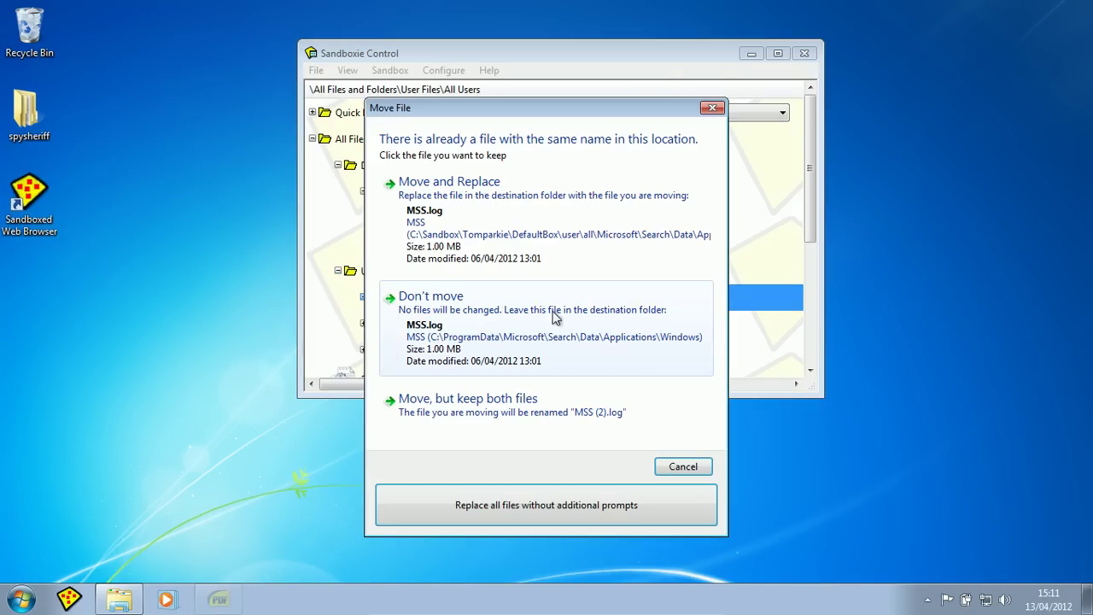
pyautogui.click(534, 225)
pyautogui.click(703, 369)
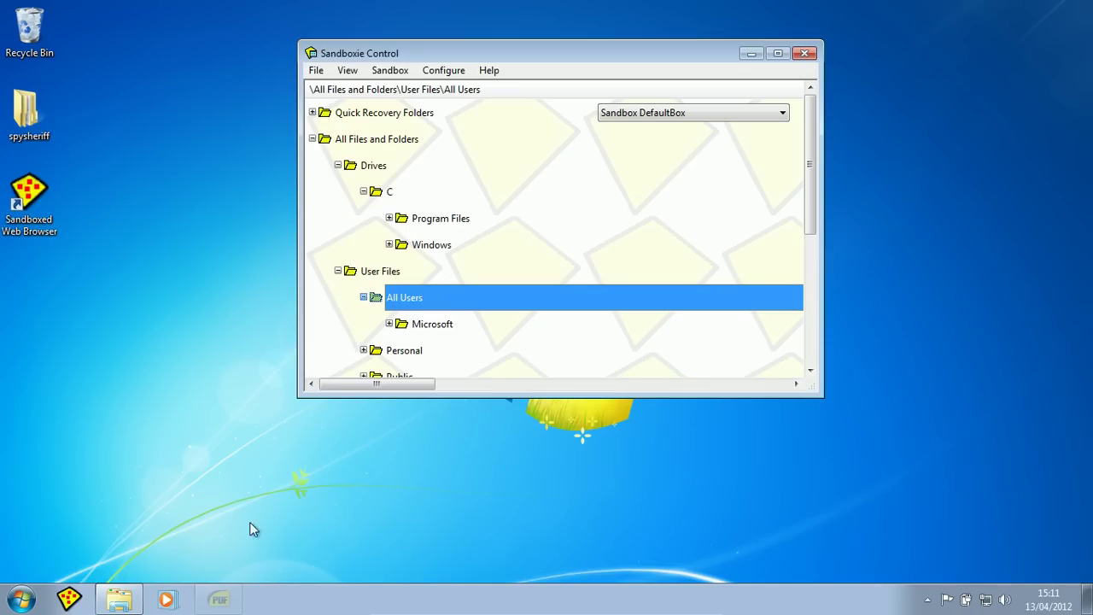
# Try again to recover All Users to the same folder, replacing all files without prompts, retry once and cancel.
pyautogui.scroll(-1, 513, 238)
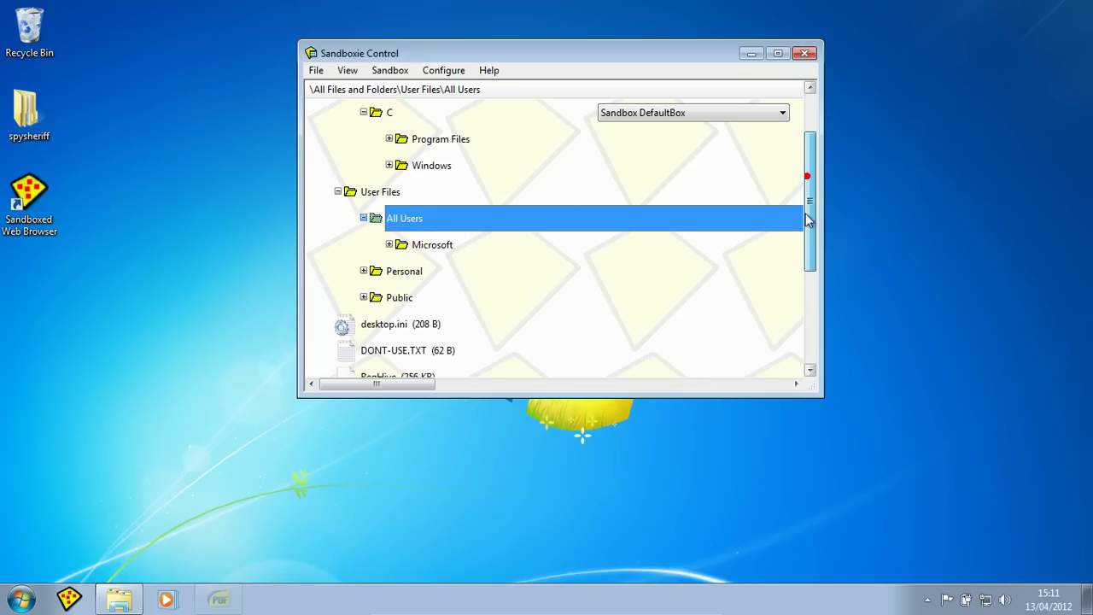
pyautogui.rightClick(412, 218)
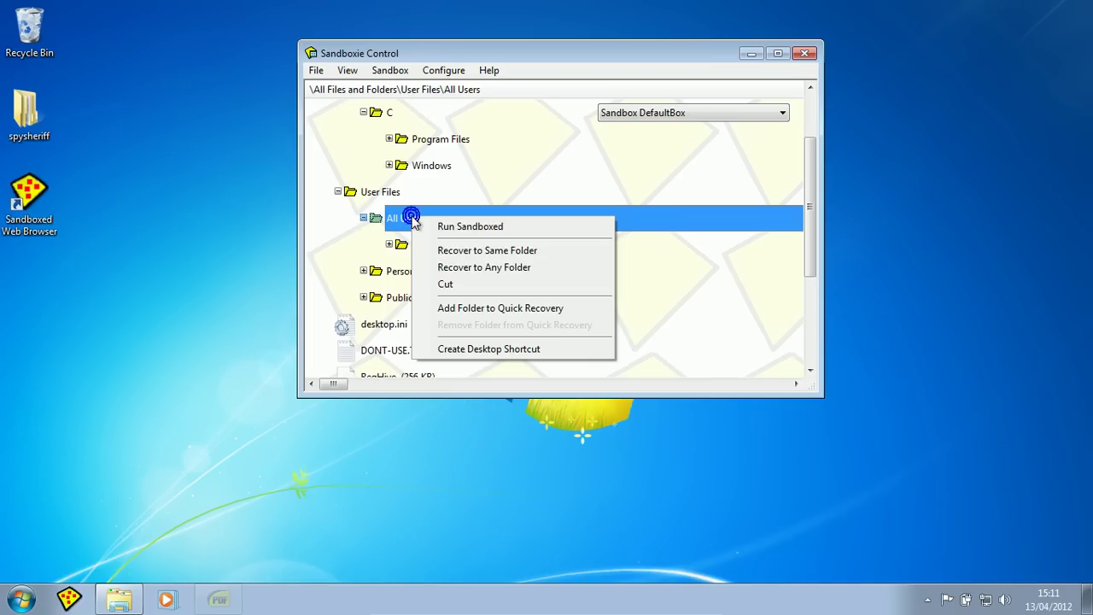
pyautogui.click(451, 252)
pyautogui.click(513, 506)
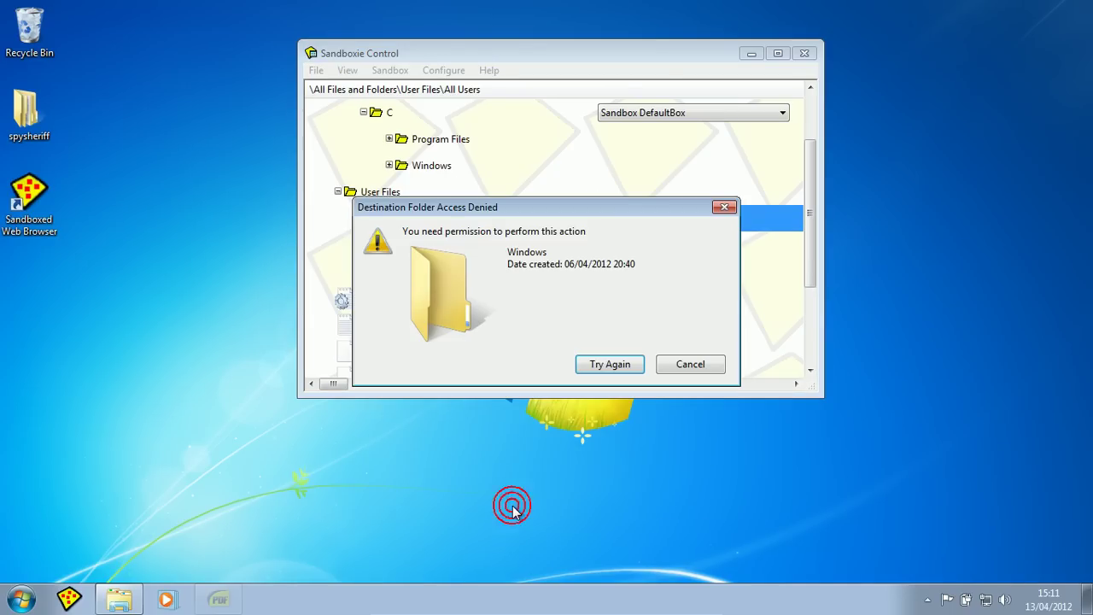
pyautogui.click(605, 364)
pyautogui.click(680, 364)
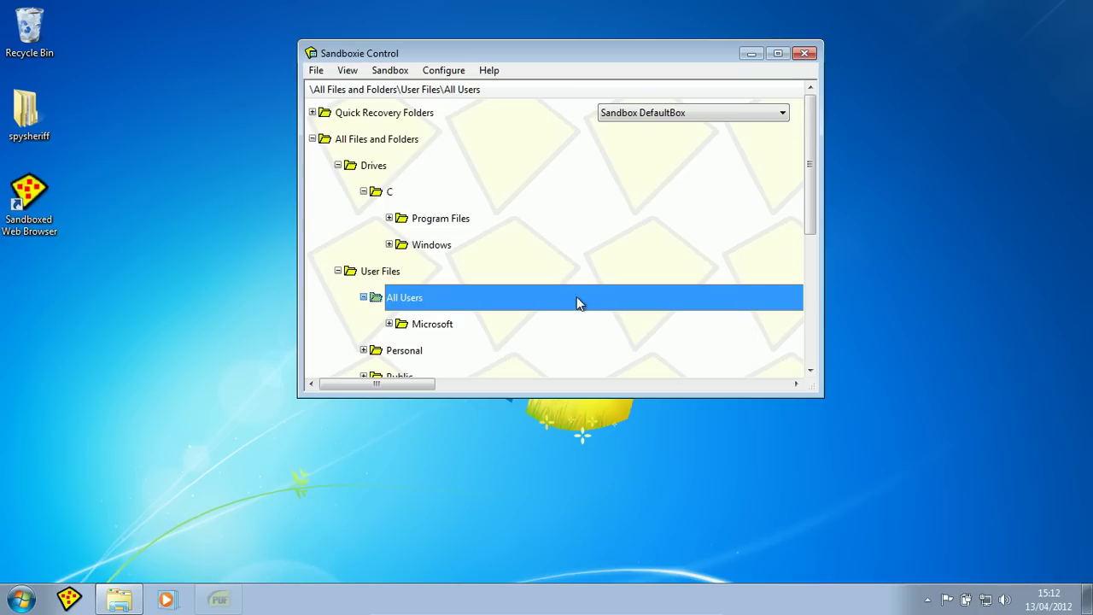
# Expand All Users down to Microsoft\Windows\Start Menu\Programs and recover its CCleaner folder to the same folder.
pyautogui.moveTo(805, 109); pyautogui.dragTo(802, 222)
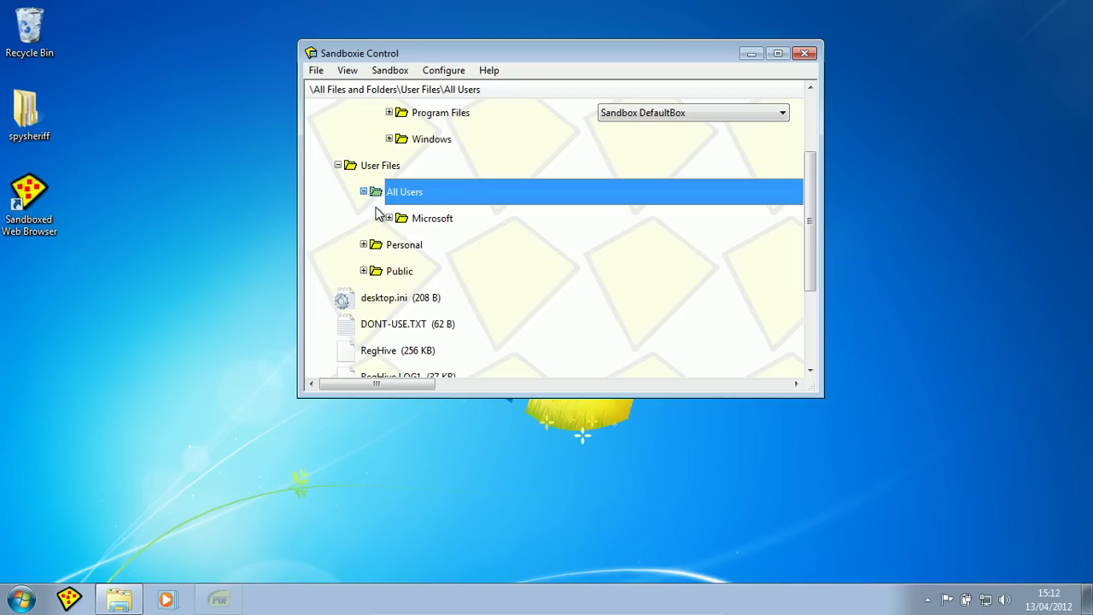
pyautogui.click(388, 218)
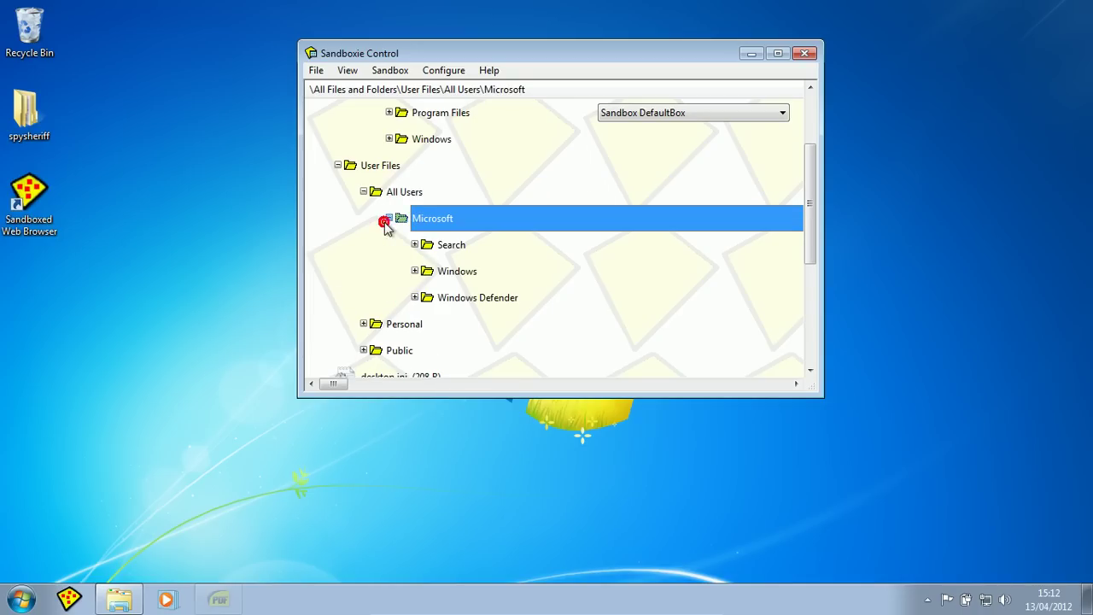
pyautogui.click(414, 271)
pyautogui.click(439, 297)
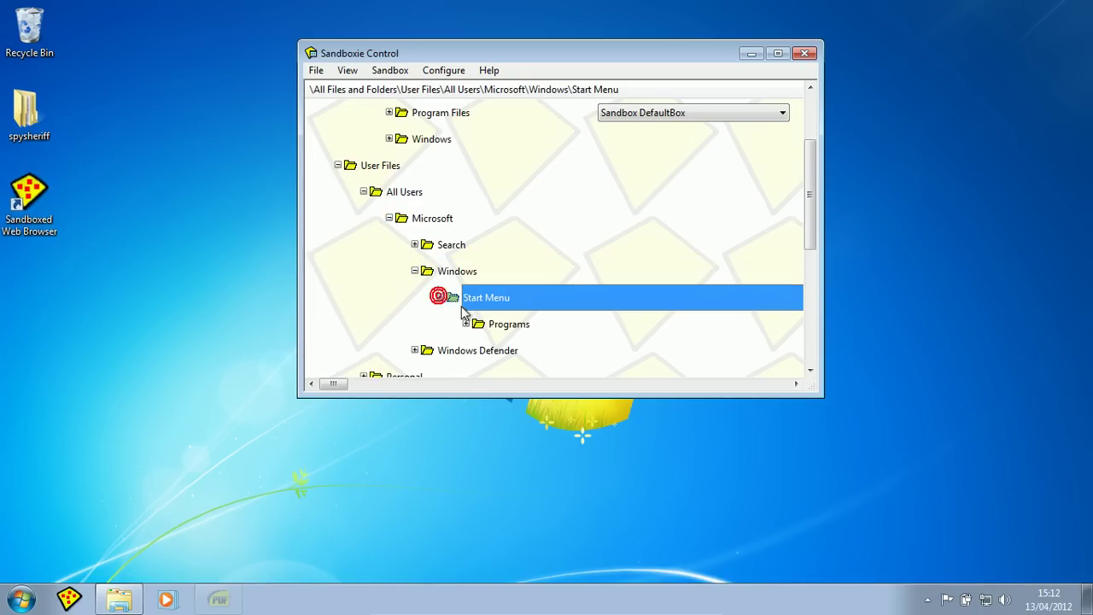
pyautogui.click(469, 323)
pyautogui.click(493, 349)
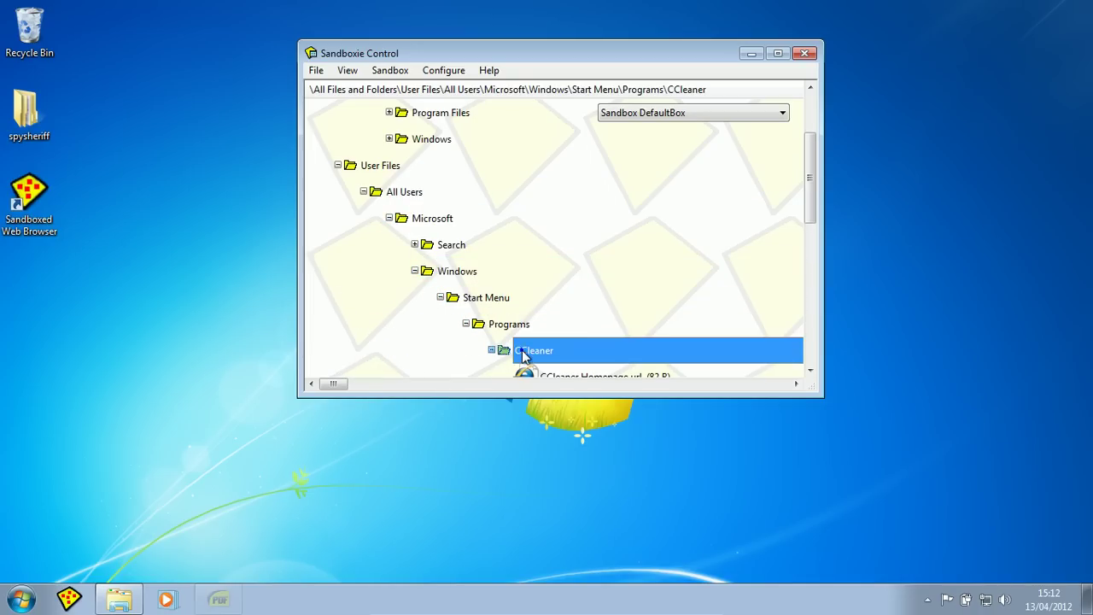
pyautogui.rightClick(522, 351)
pyautogui.click(580, 384)
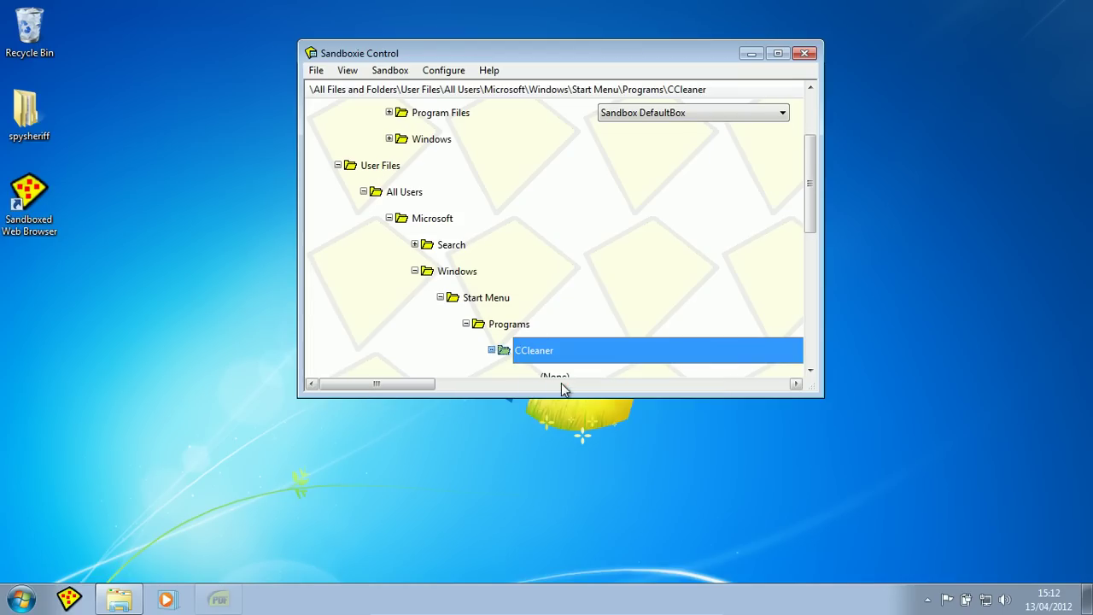
# Check All Programs in the Windows Start menu for the CCleaner entry and dismiss the menu.
pyautogui.press('super')
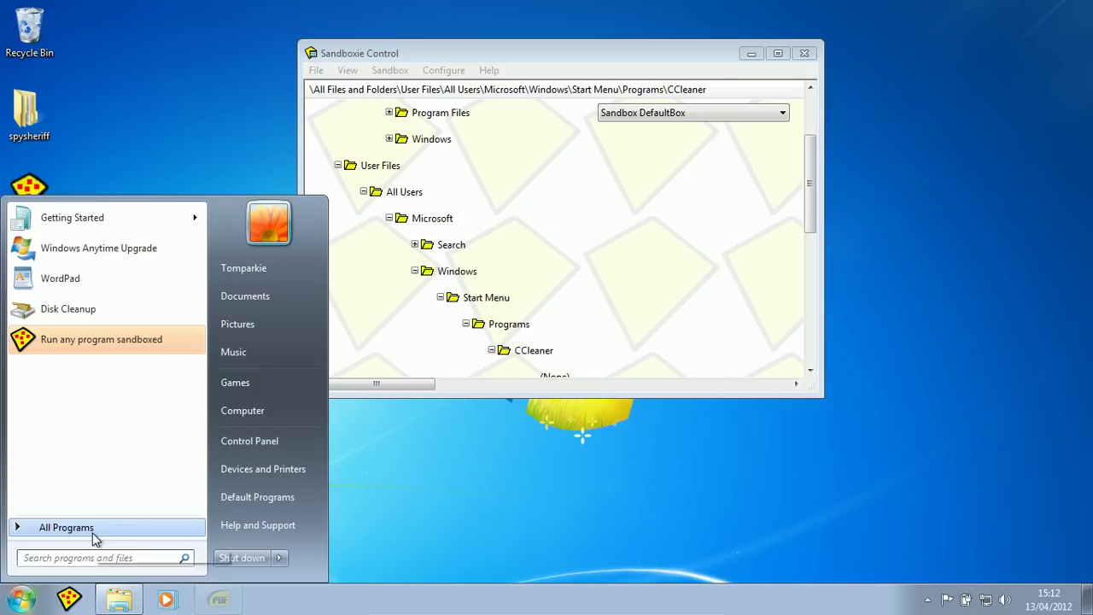
pyautogui.click(66, 527)
pyautogui.press('super')
pyautogui.press('super')
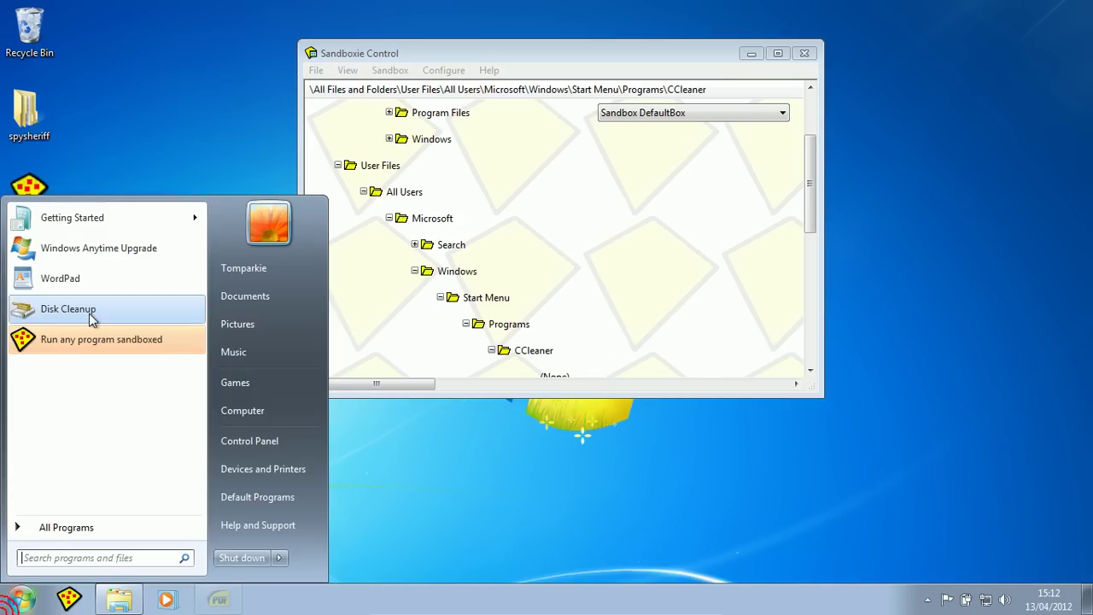
pyautogui.click(565, 523)
# Collapse the Windows folder under Microsoft, inspect the Search folder and its subfolder, and collapse them again.
pyautogui.moveTo(808, 176); pyautogui.dragTo(809, 215)
pyautogui.click(415, 191)
pyautogui.click(415, 166)
pyautogui.click(441, 191)
pyautogui.click(440, 192)
pyautogui.click(415, 166)
# Launch the recovered CCleaner unsandboxed from All Programs, decline the intelligent cookie scan, and close CCleaner.
pyautogui.click(21, 599)
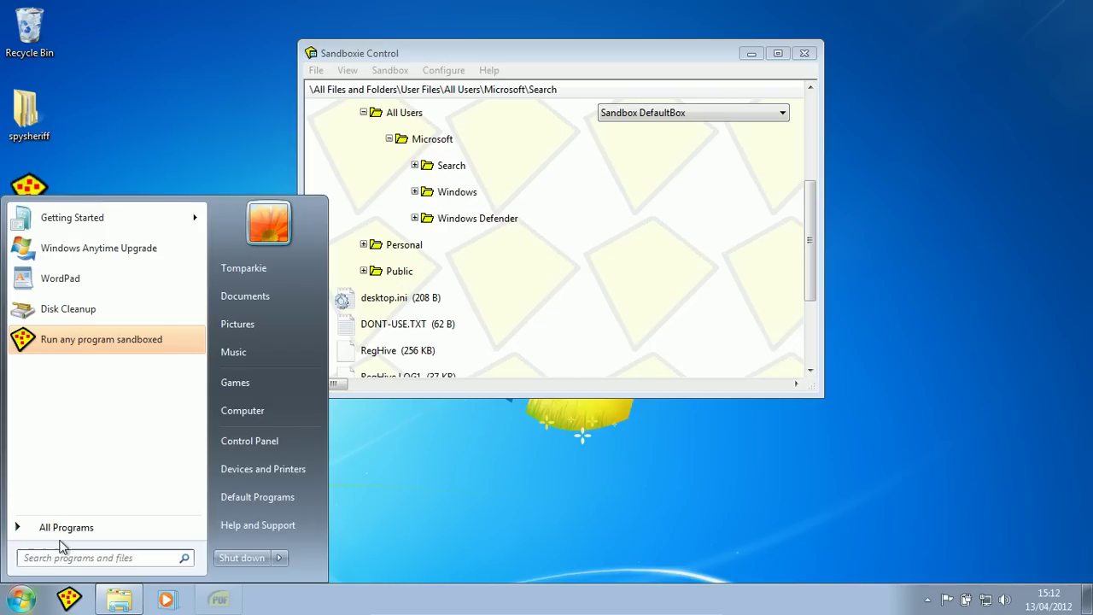
pyautogui.click(56, 528)
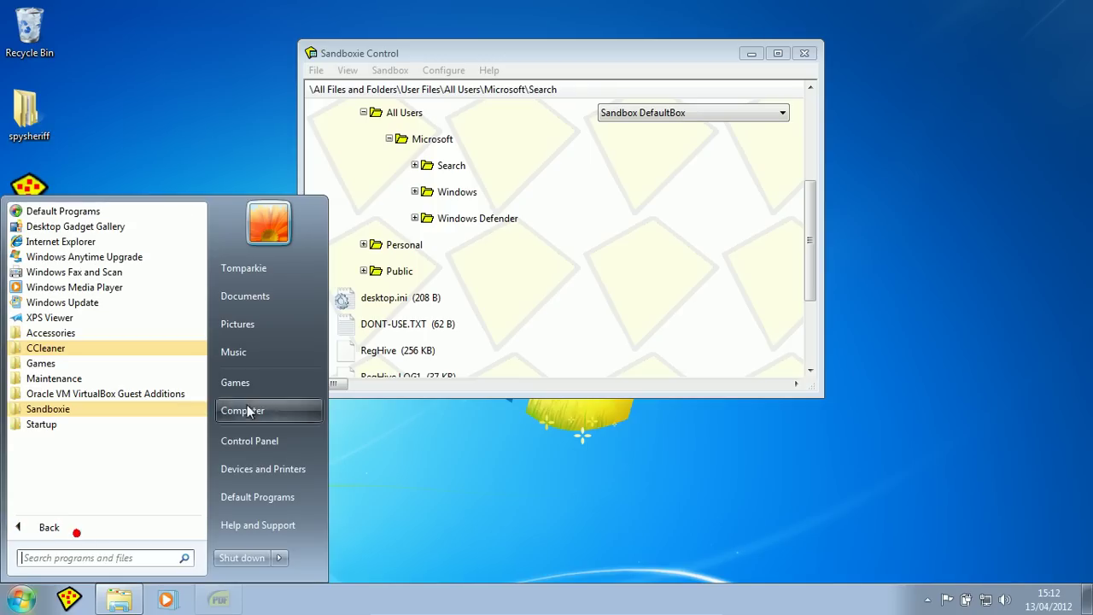
pyautogui.click(61, 348)
pyautogui.click(51, 378)
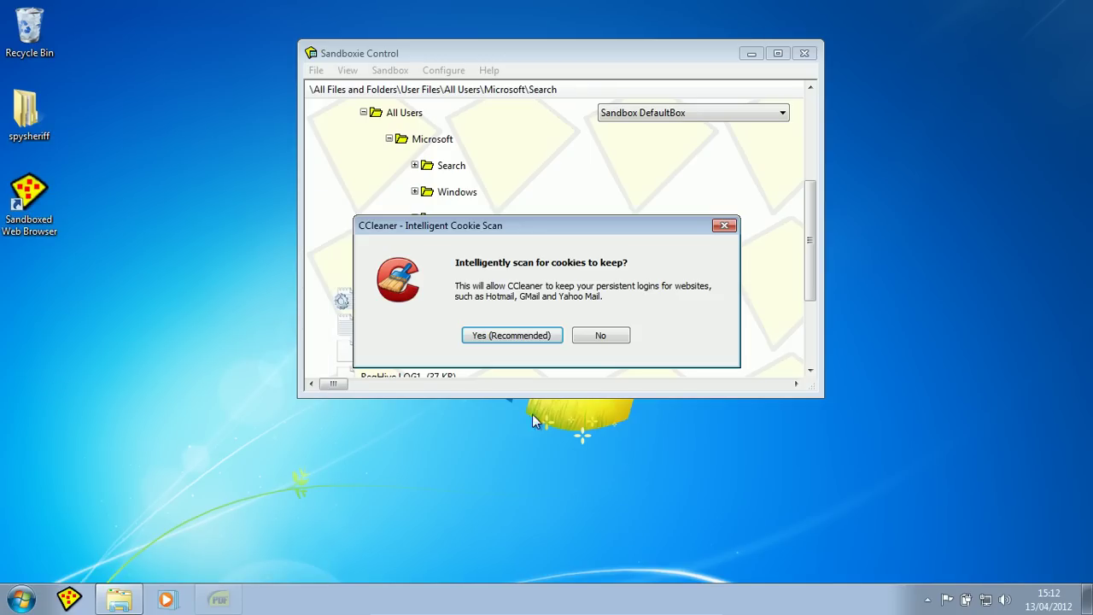
pyautogui.click(596, 334)
pyautogui.moveTo(496, 91); pyautogui.dragTo(285, 74)
pyautogui.click(604, 71)
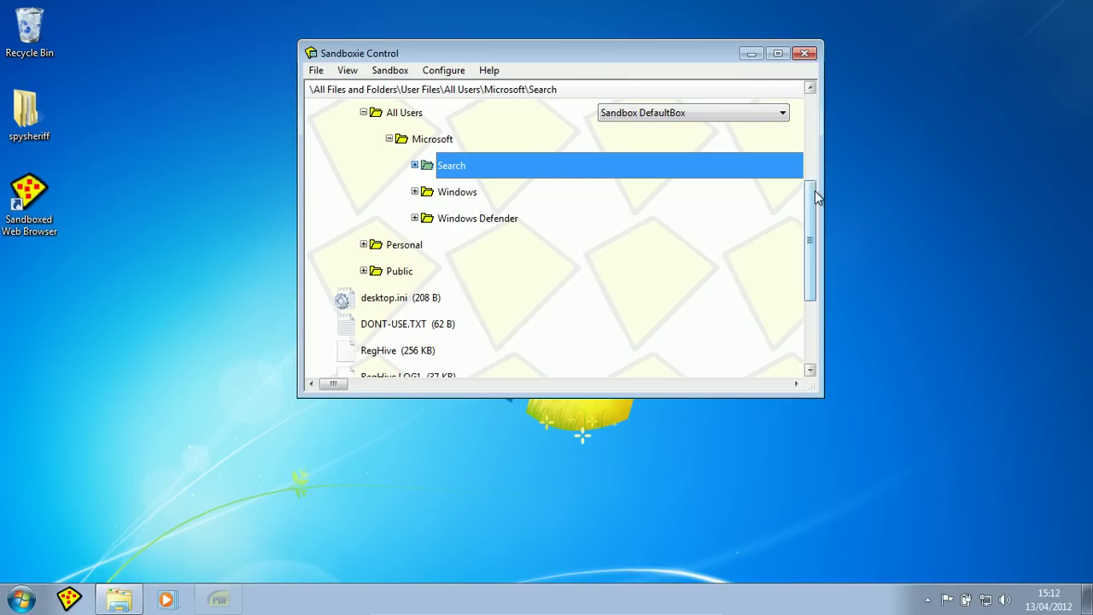
# Select RegHive in the sandbox contents, check the installed programs in Programs and Features, and close Control Panel.
pyautogui.moveTo(815, 208); pyautogui.dragTo(811, 232)
pyautogui.click(369, 304)
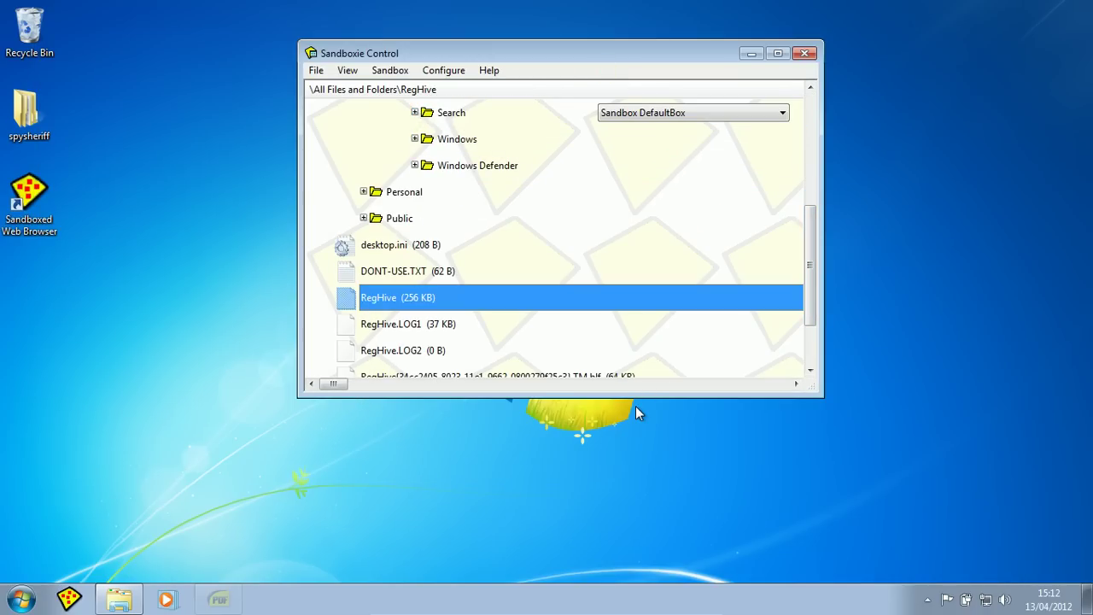
pyautogui.click(10, 605)
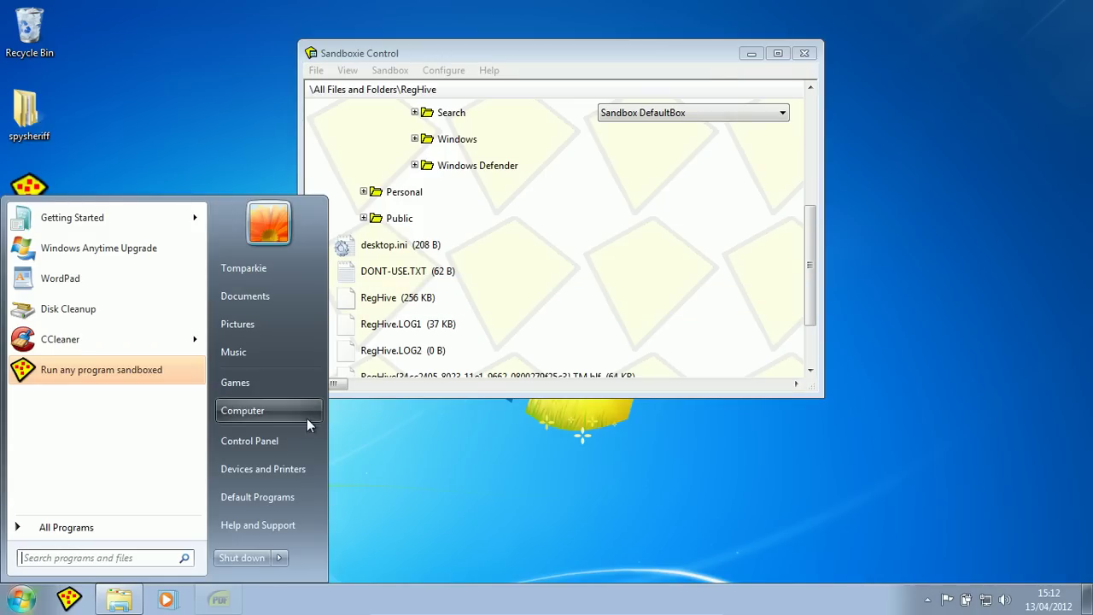
pyautogui.click(264, 446)
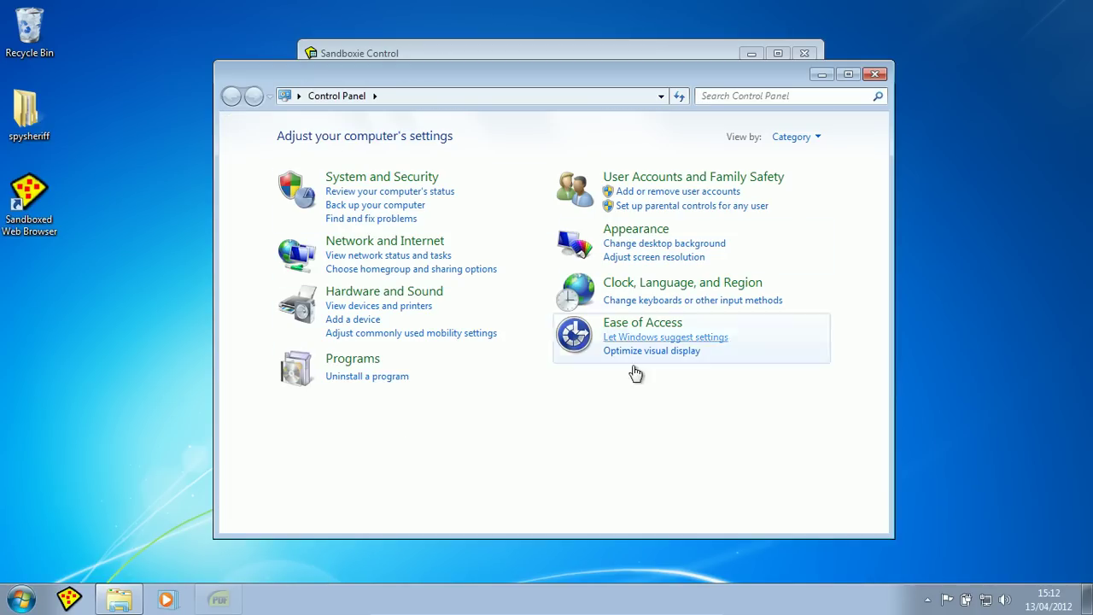
pyautogui.click(372, 375)
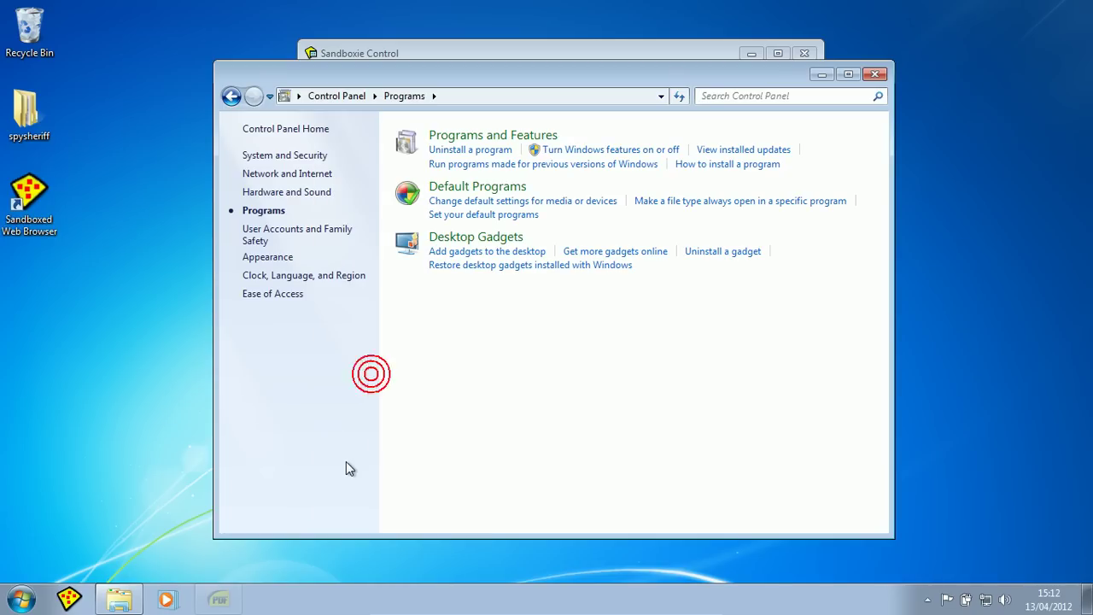
pyautogui.click(472, 149)
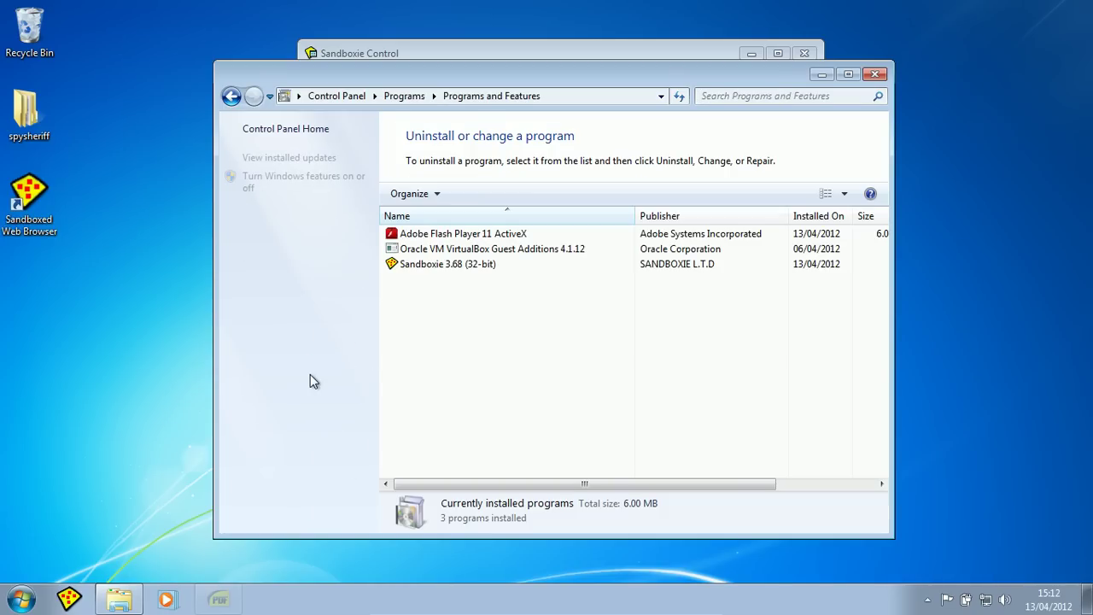
pyautogui.click(488, 261)
pyautogui.click(488, 248)
pyautogui.click(488, 236)
pyautogui.click(485, 248)
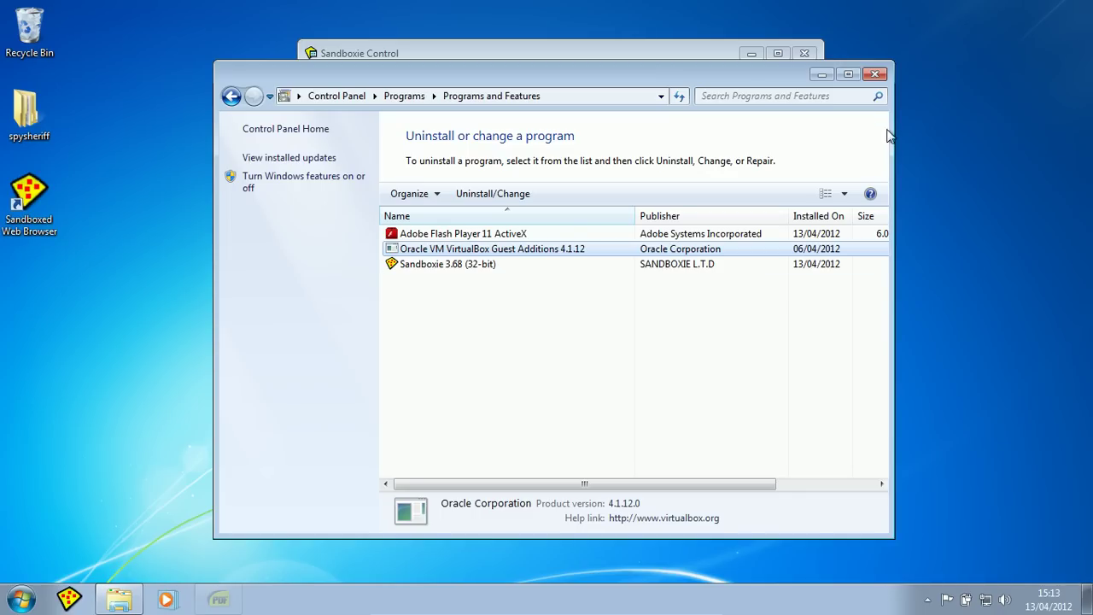
pyautogui.click(877, 79)
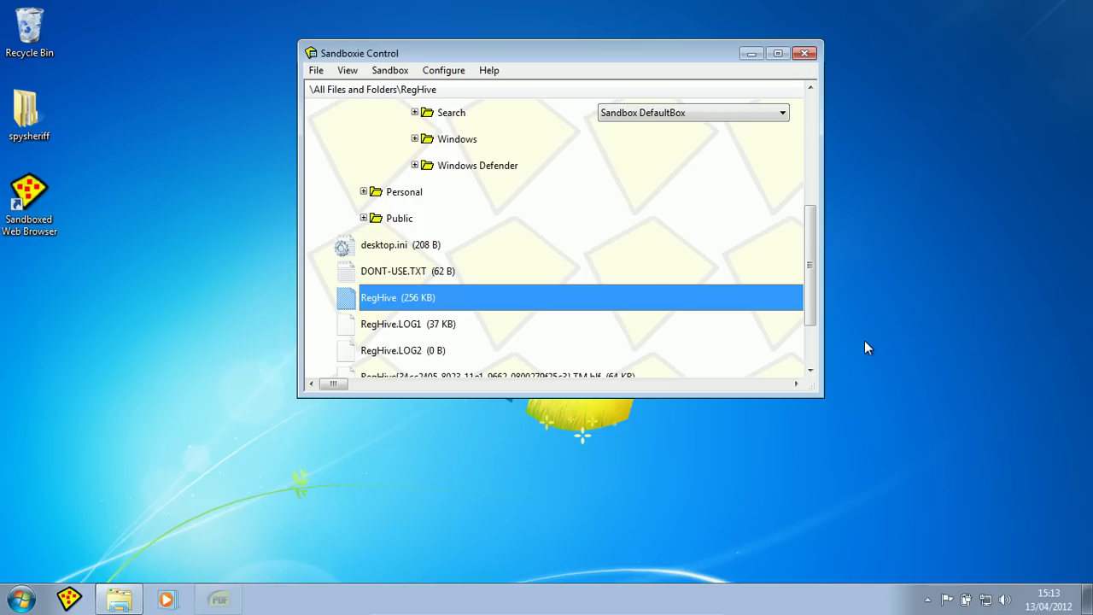
# Examine the RegHive files, their logs and transaction containers, and DONT-USE.TXT at the end of the sandbox contents.
pyautogui.scroll(-1, 811, 291)
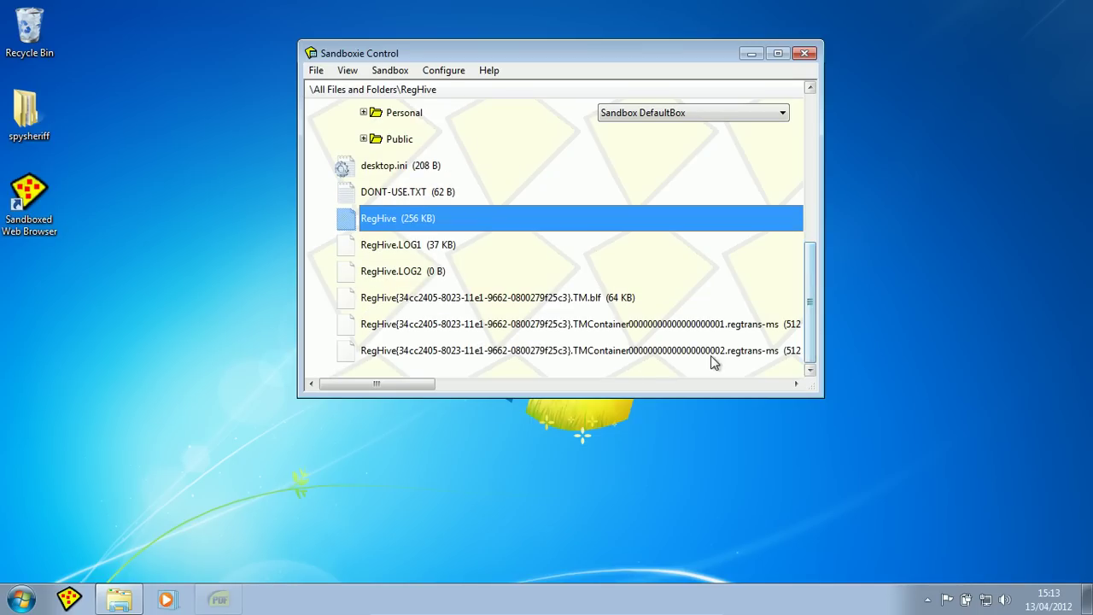
pyautogui.click(691, 353)
pyautogui.moveTo(327, 381)
pyautogui.mouseDown()
pyautogui.moveTo(459, 384)
pyautogui.moveTo(327, 383)
pyautogui.mouseUp()
pyautogui.click(488, 324)
pyautogui.click(462, 290)
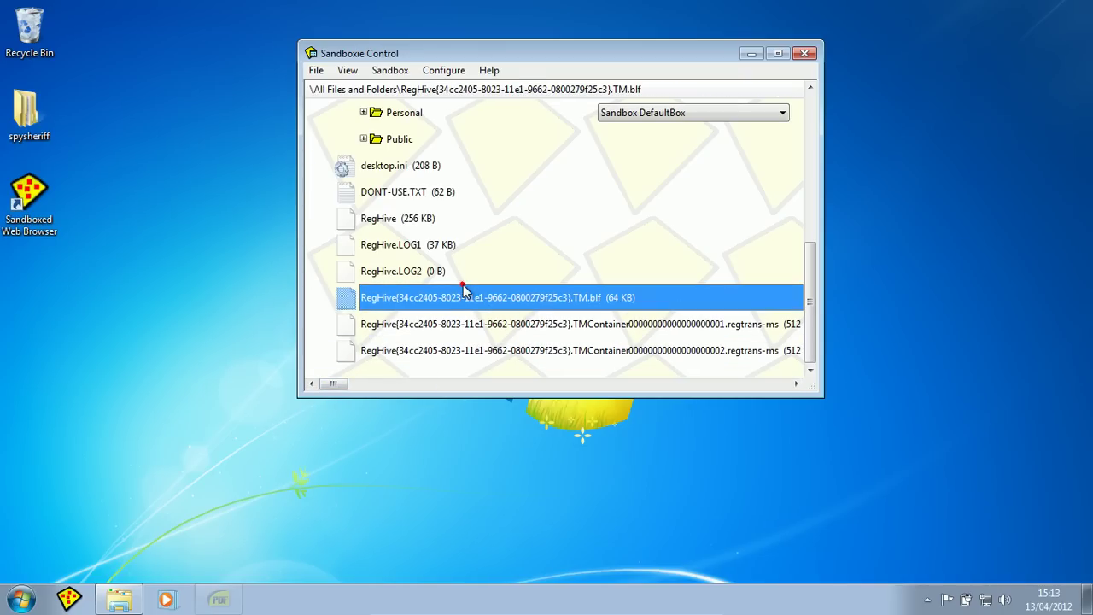
pyautogui.click(308, 222)
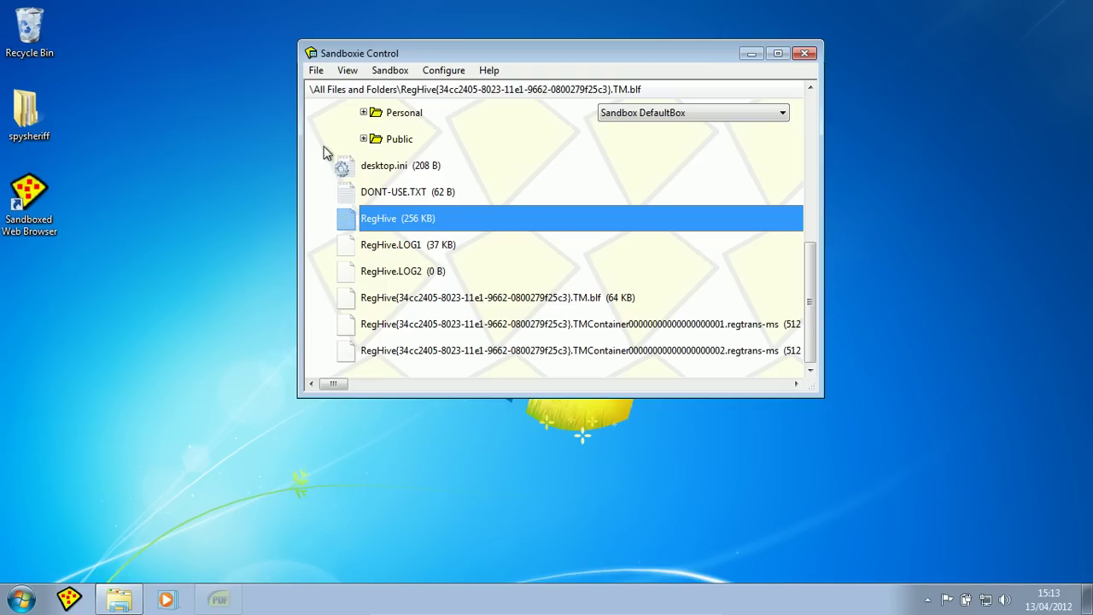
pyautogui.click(401, 223)
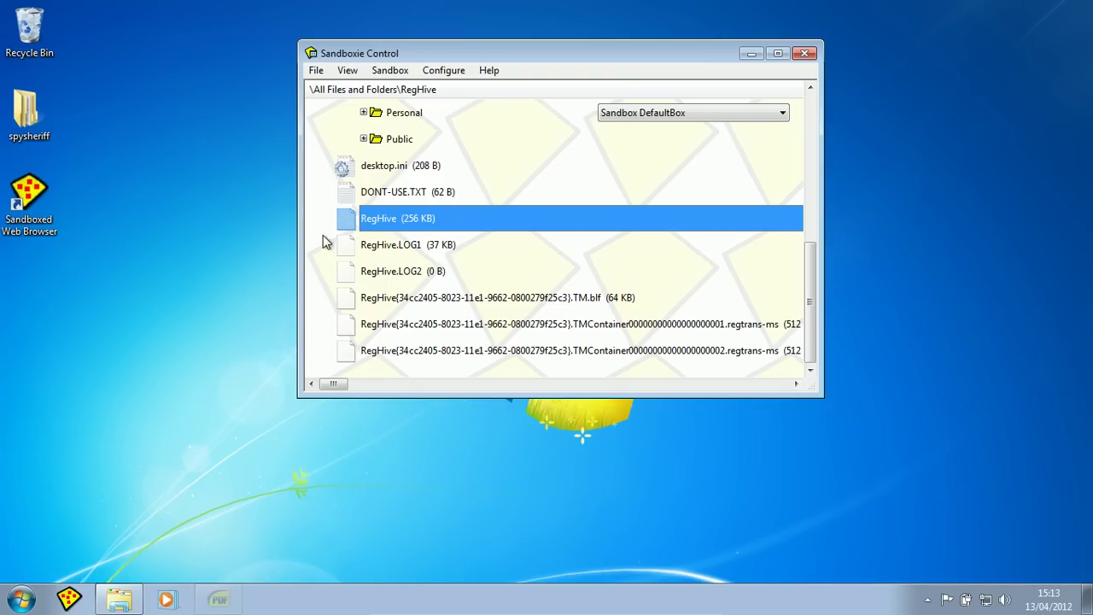
pyautogui.click(322, 219)
pyautogui.click(410, 246)
pyautogui.click(406, 220)
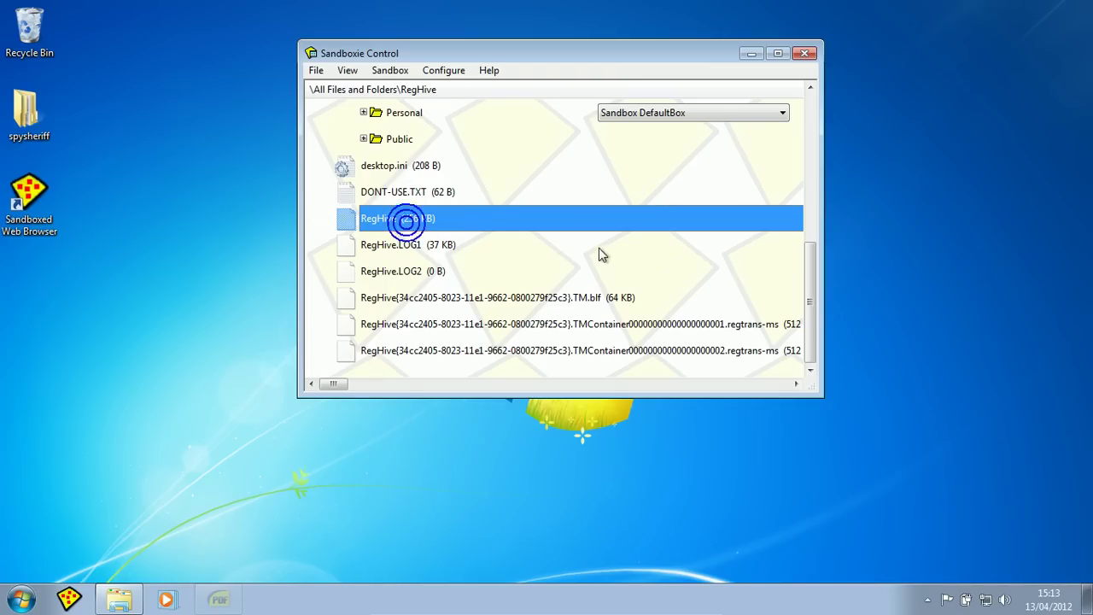
pyautogui.click(583, 224)
pyautogui.click(638, 266)
pyautogui.click(504, 323)
pyautogui.click(564, 348)
pyautogui.click(536, 275)
pyautogui.click(398, 218)
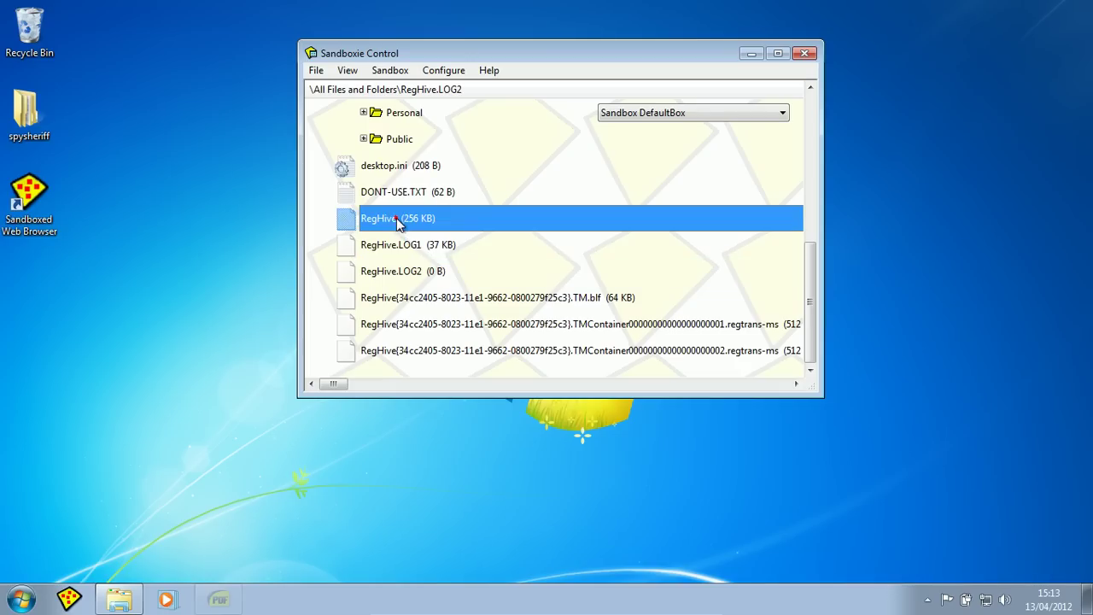
pyautogui.click(525, 195)
pyautogui.click(513, 246)
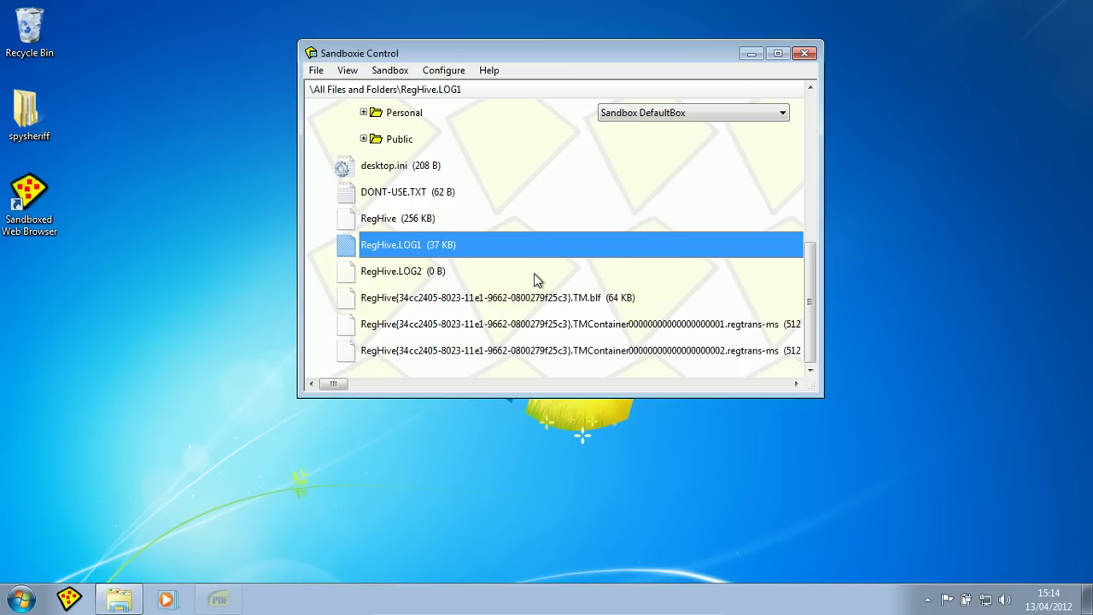
pyautogui.click(481, 224)
pyautogui.moveTo(331, 389); pyautogui.dragTo(359, 383)
pyautogui.click(384, 192)
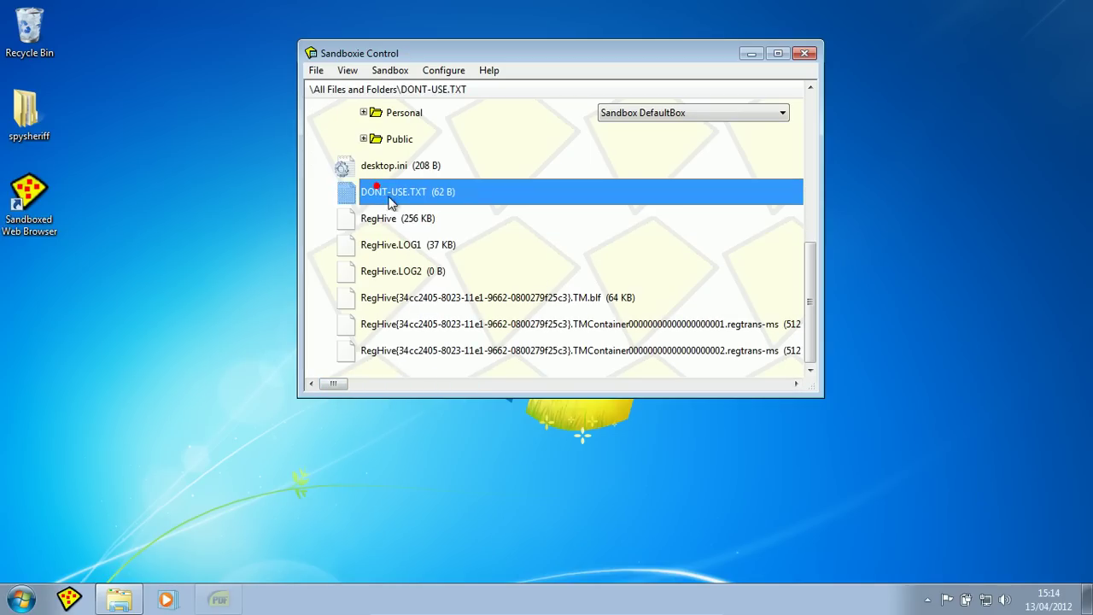
pyautogui.click(401, 297)
pyautogui.click(402, 245)
pyautogui.click(397, 297)
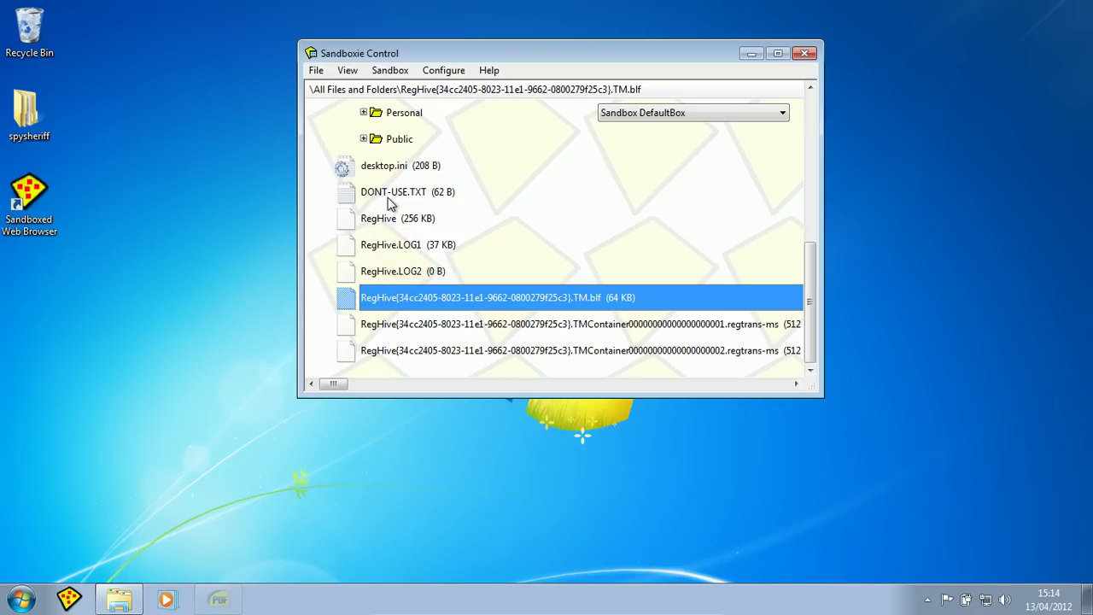
pyautogui.click(393, 334)
pyautogui.click(378, 220)
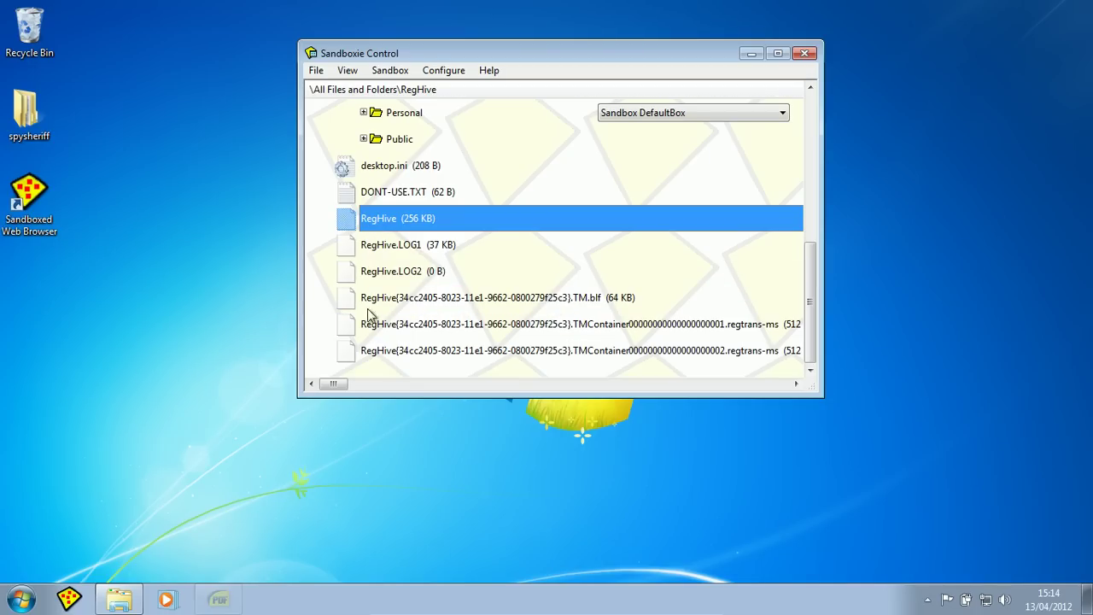
# Launch CCleaner from the Start menu, run an analysis of the default Windows cleaning items, and close it.
pyautogui.click(17, 603)
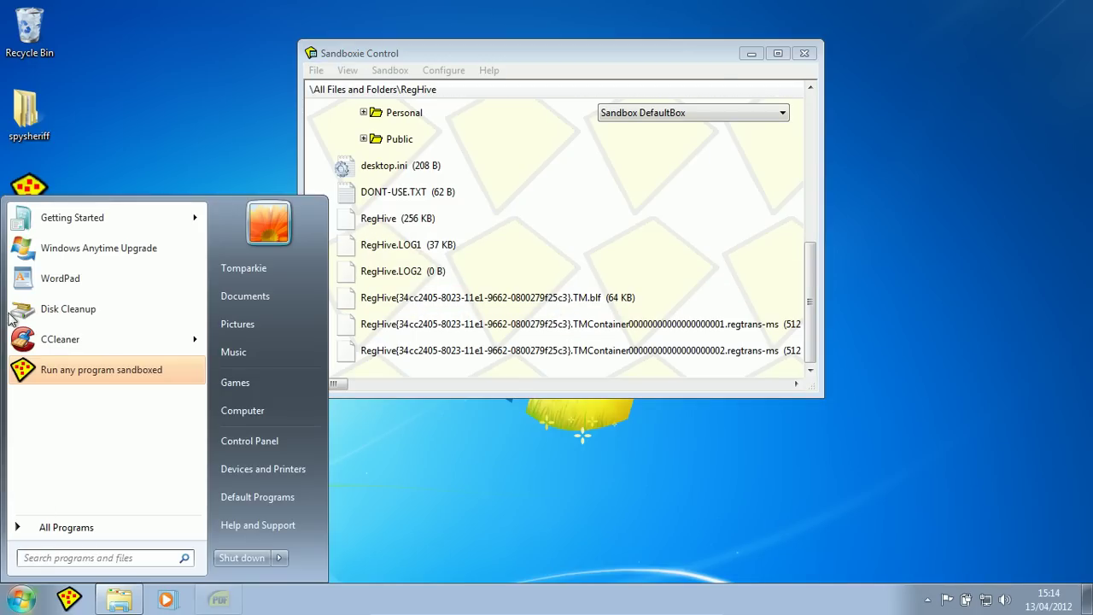
pyautogui.click(62, 376)
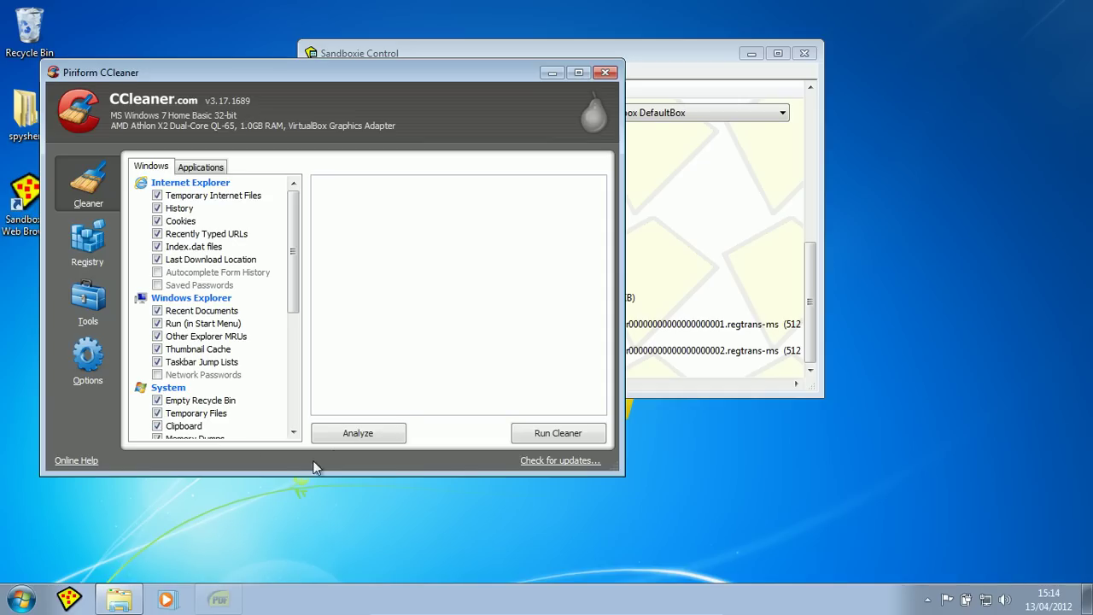
pyautogui.click(348, 433)
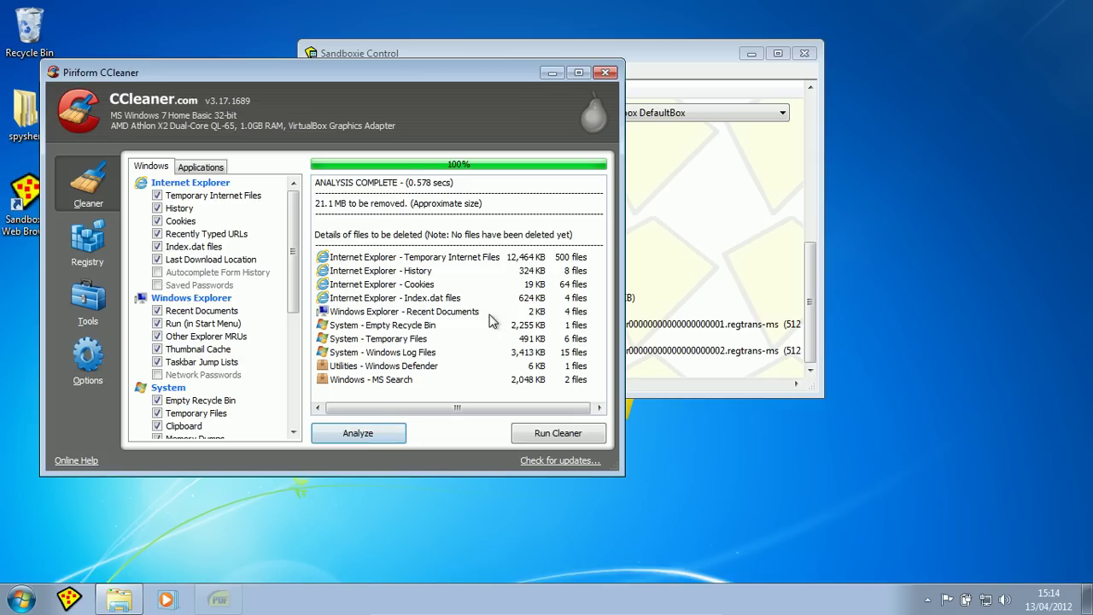
pyautogui.moveTo(394, 73)
pyautogui.mouseDown()
pyautogui.moveTo(514, 39)
pyautogui.moveTo(480, 61)
pyautogui.moveTo(414, 74)
pyautogui.mouseUp()
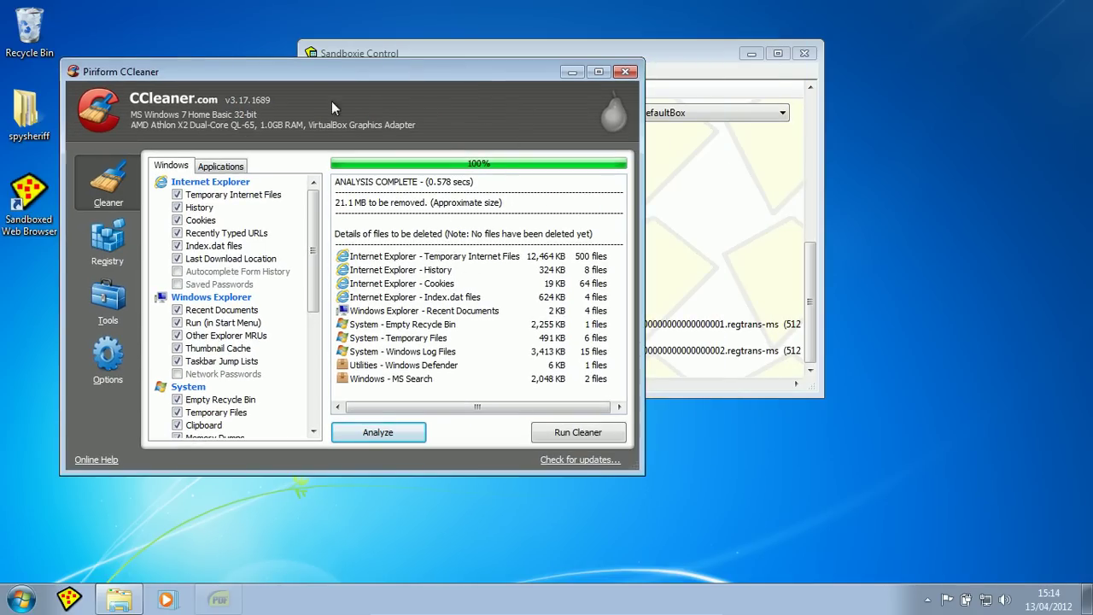
pyautogui.moveTo(301, 82); pyautogui.dragTo(245, 117)
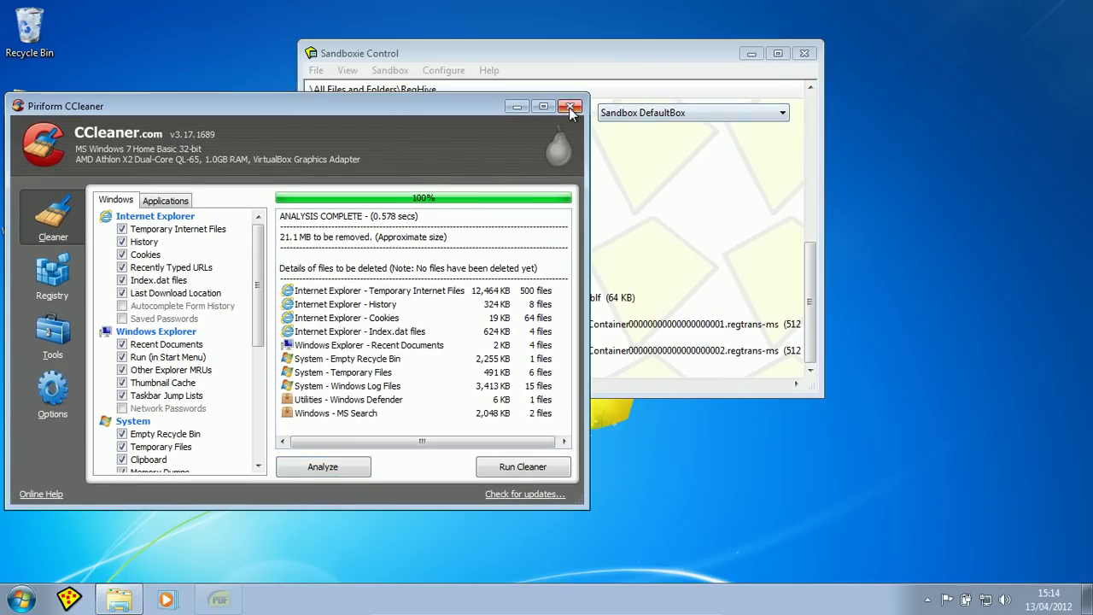
pyautogui.click(568, 107)
# Return to the beginning of the sandbox contents and select the C folder under Drives.
pyautogui.moveTo(538, 57); pyautogui.dragTo(653, 52)
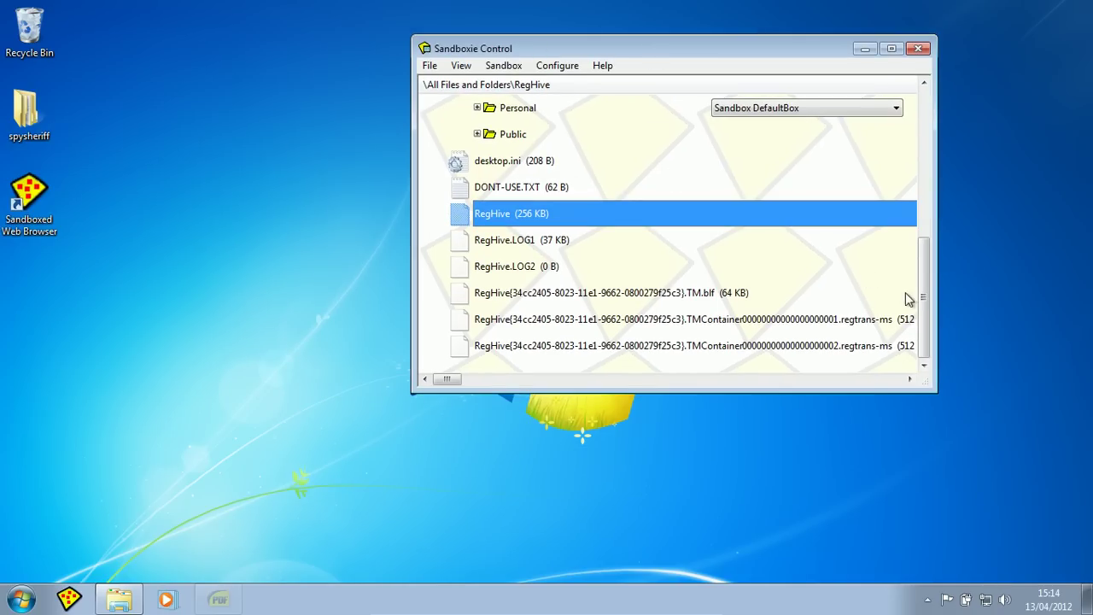
pyautogui.moveTo(924, 282); pyautogui.dragTo(919, 127)
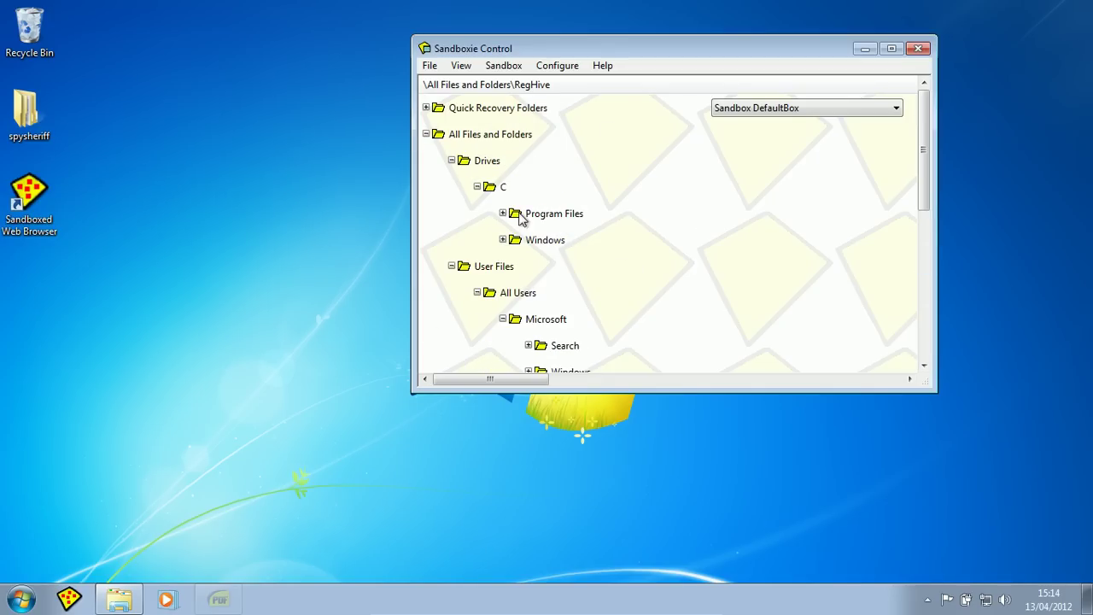
pyautogui.click(492, 167)
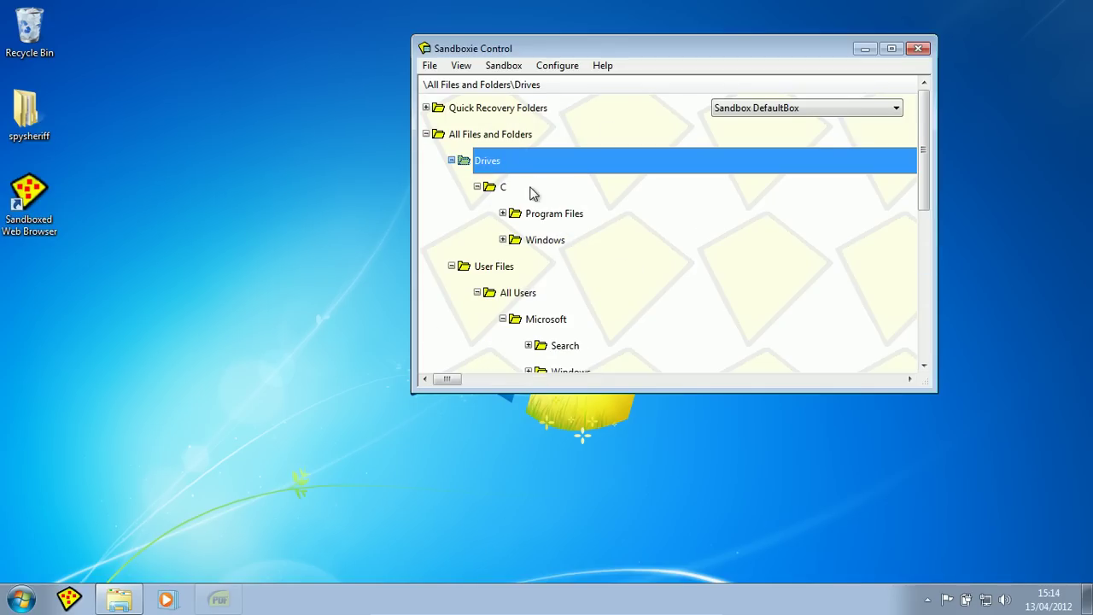
pyautogui.click(530, 185)
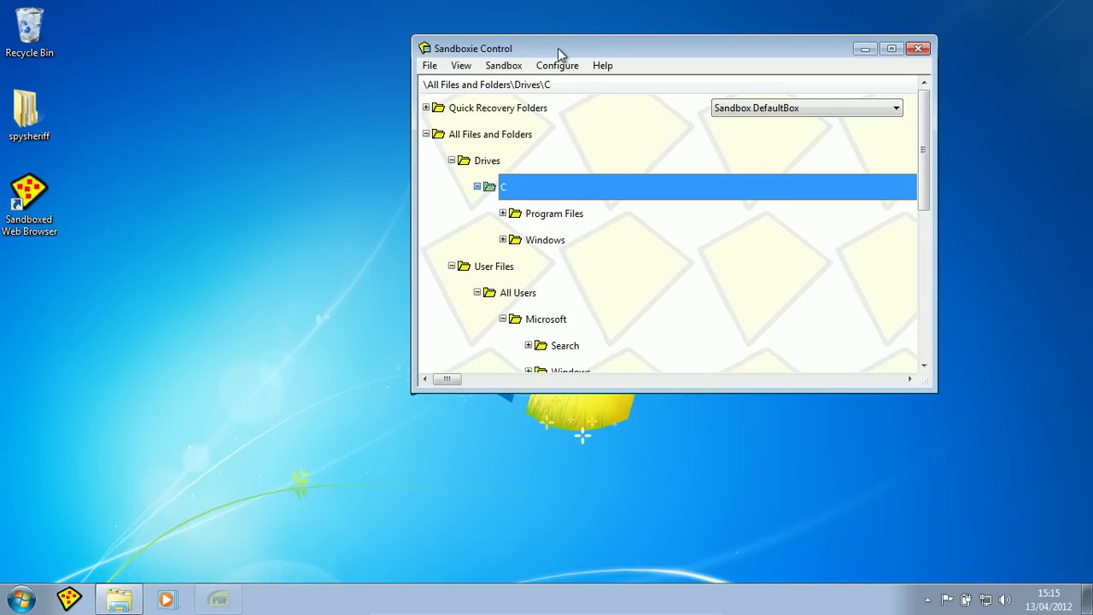
pyautogui.moveTo(557, 49); pyautogui.dragTo(413, 53)
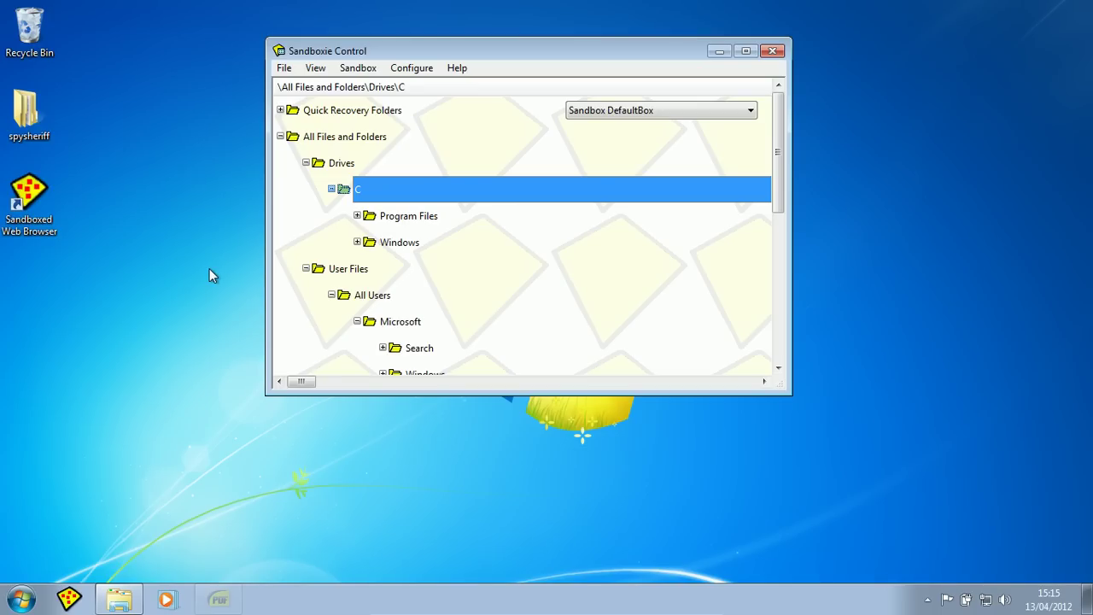
pyautogui.moveTo(494, 57); pyautogui.dragTo(420, 67)
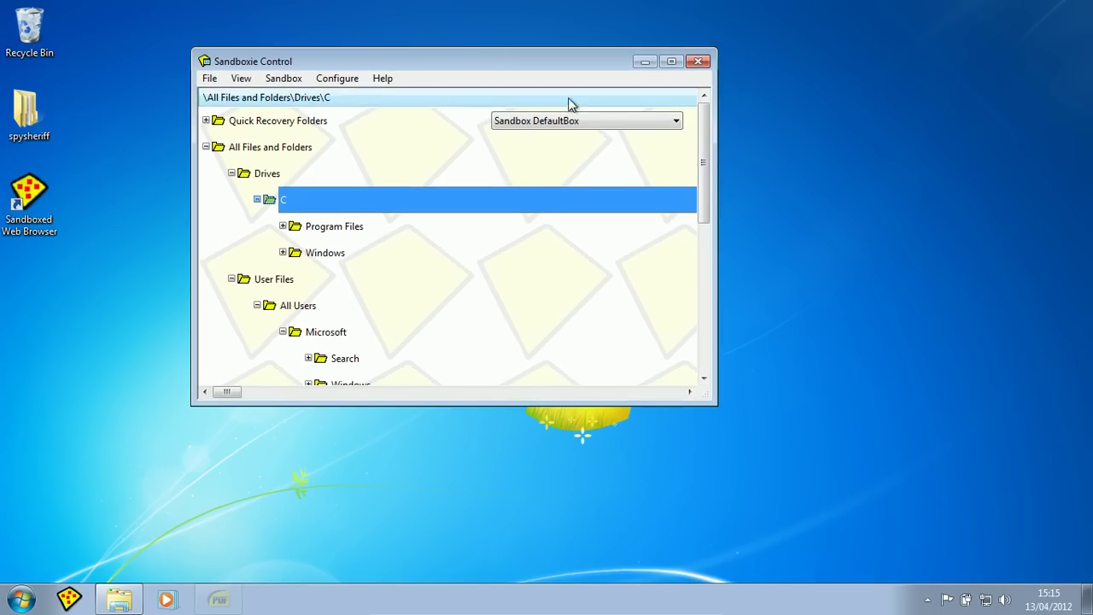
# Delete all contents of the DefaultBox sandbox and switch to the Programs view.
pyautogui.click(242, 78)
pyautogui.moveTo(275, 83)
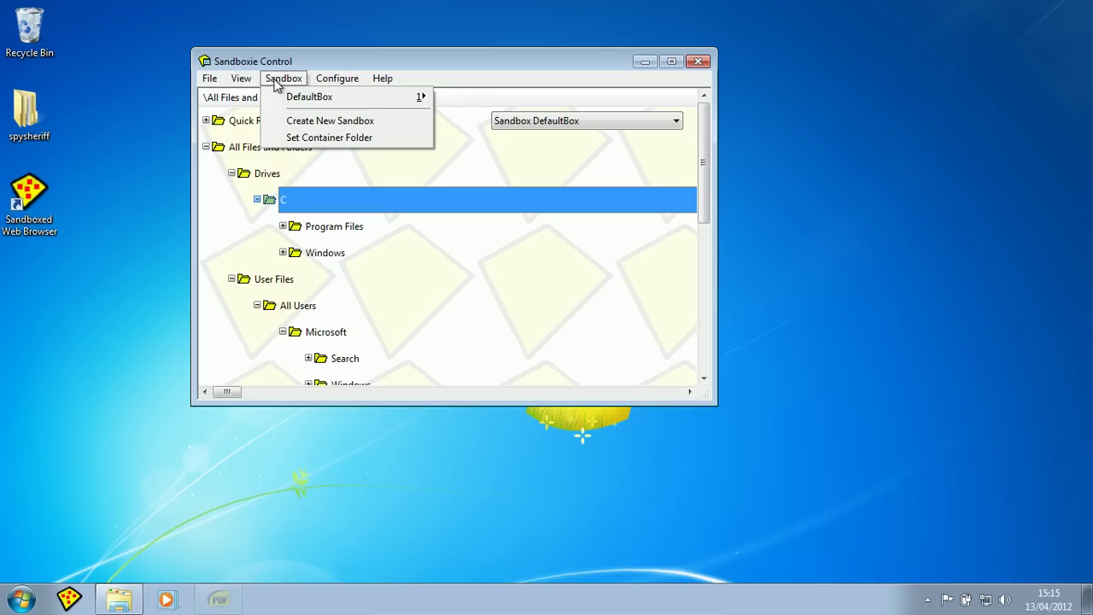
pyautogui.moveTo(299, 97)
pyautogui.click(510, 152)
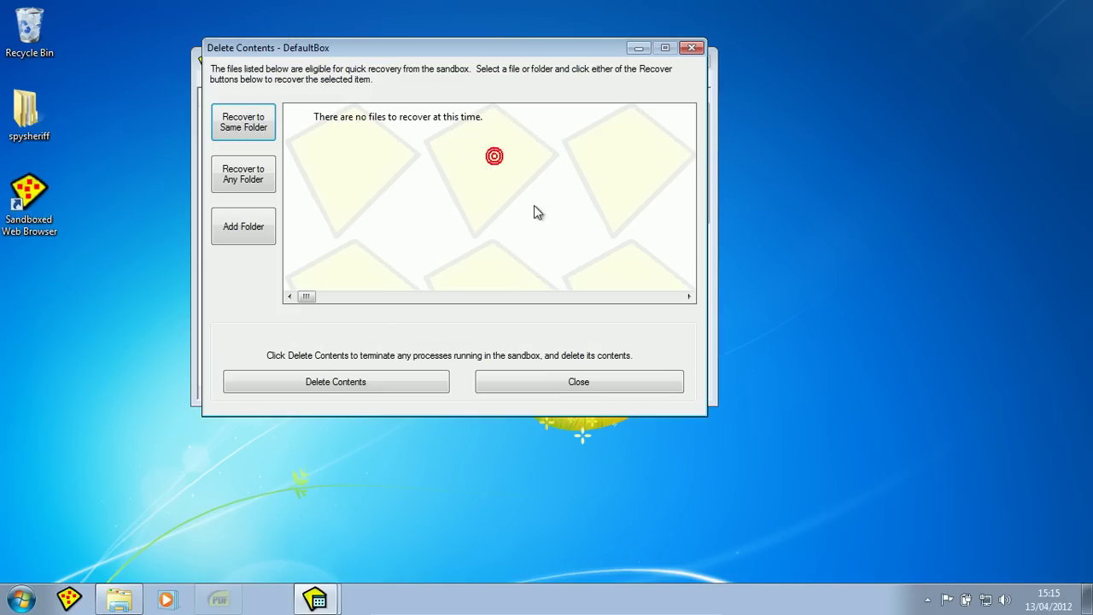
pyautogui.click(413, 380)
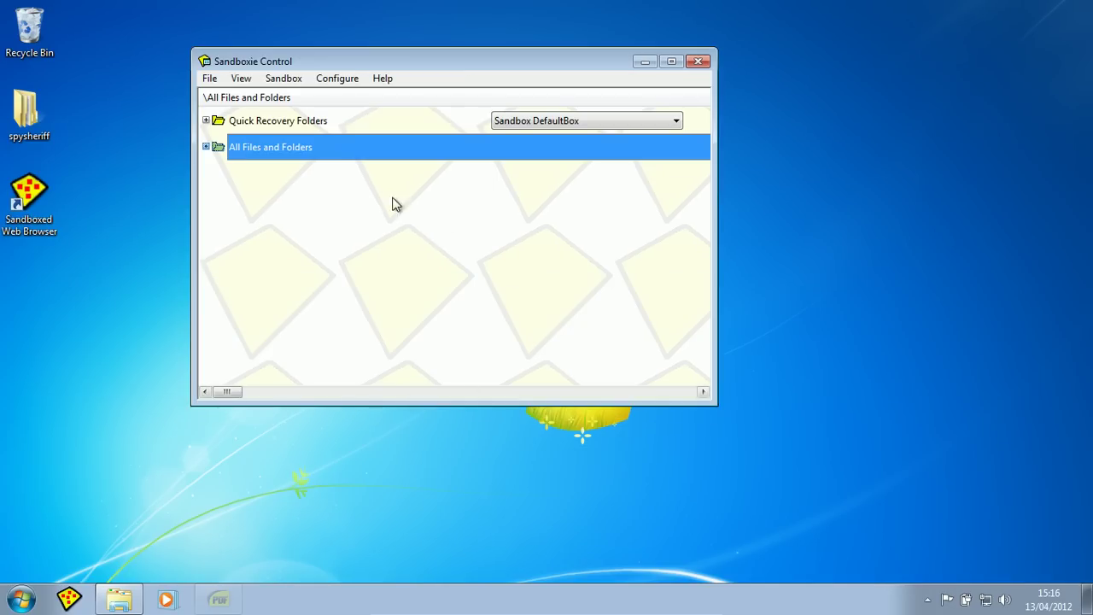
pyautogui.click(242, 79)
pyautogui.click(247, 97)
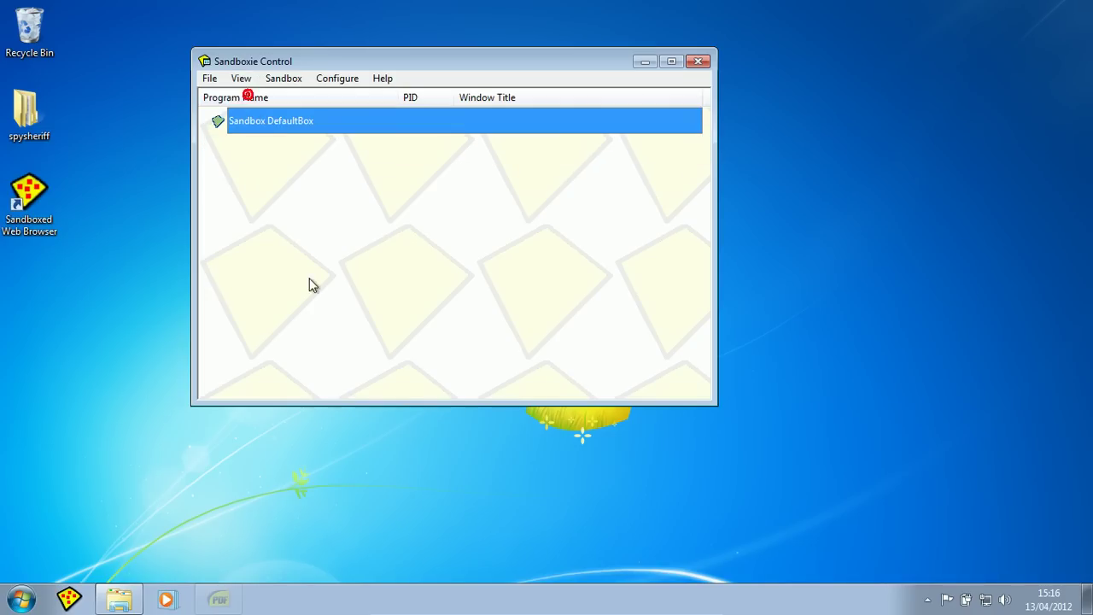
# Try to remove the DefaultBox sandbox from the list of sandboxes.
pyautogui.rightClick(307, 125)
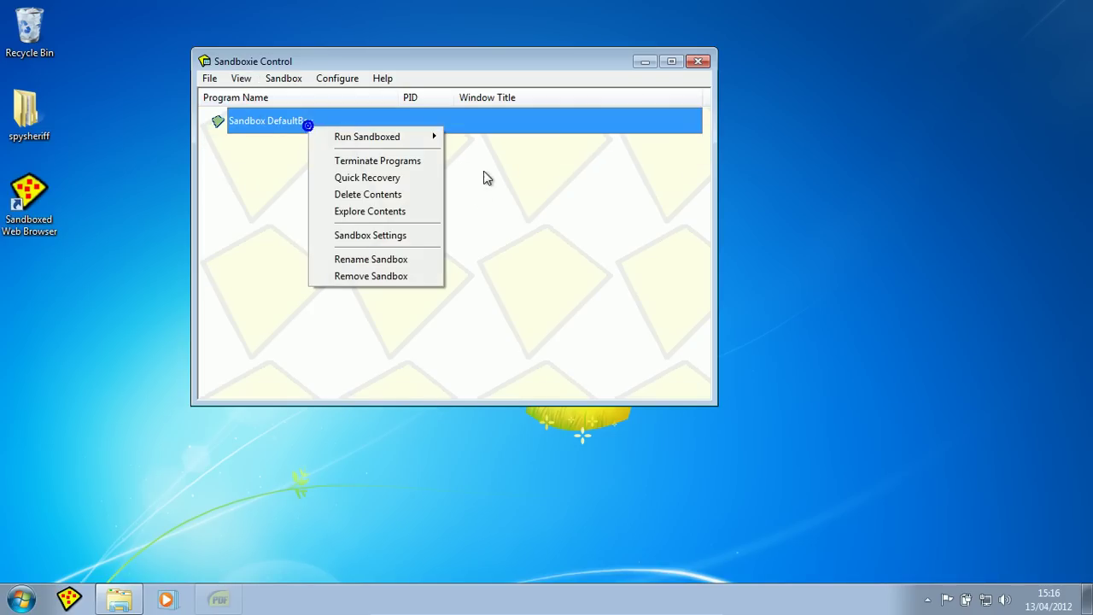
pyautogui.click(350, 278)
pyautogui.click(484, 261)
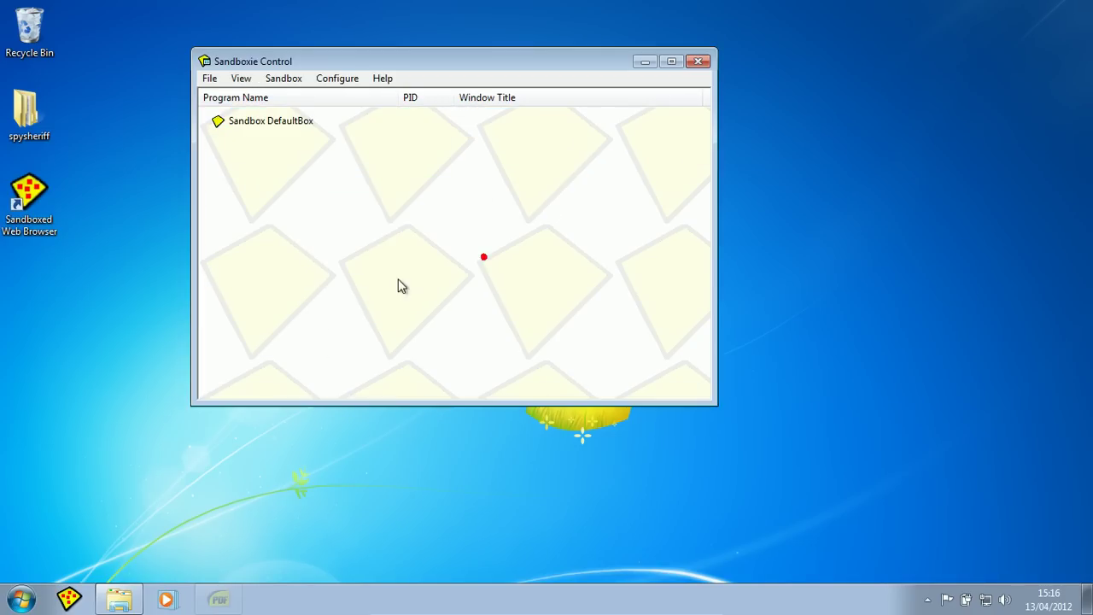
pyautogui.rightClick(265, 133)
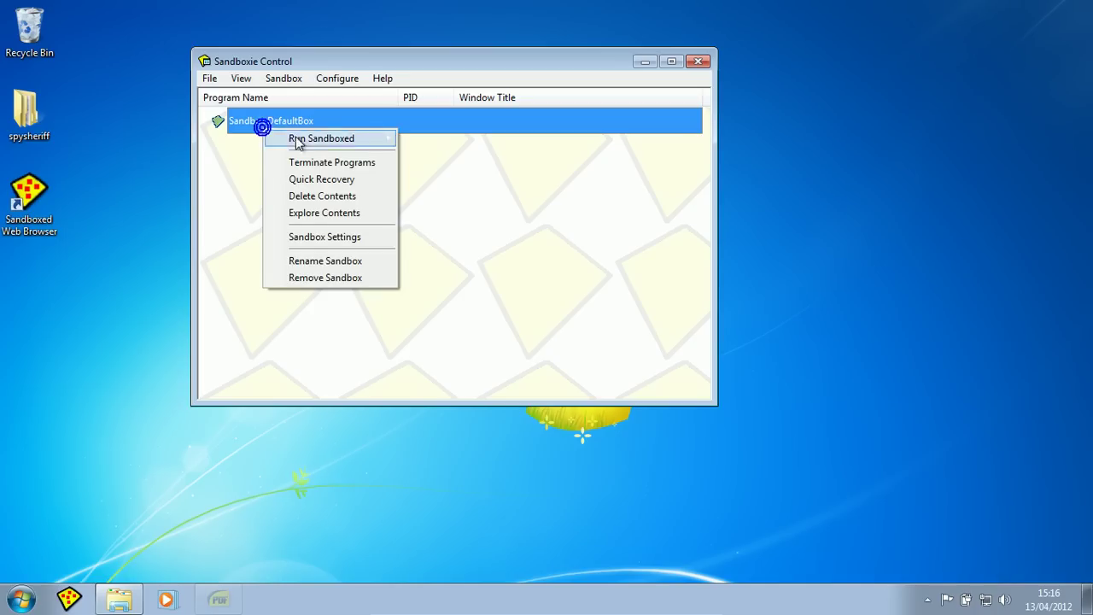
pyautogui.click(292, 280)
pyautogui.click(468, 263)
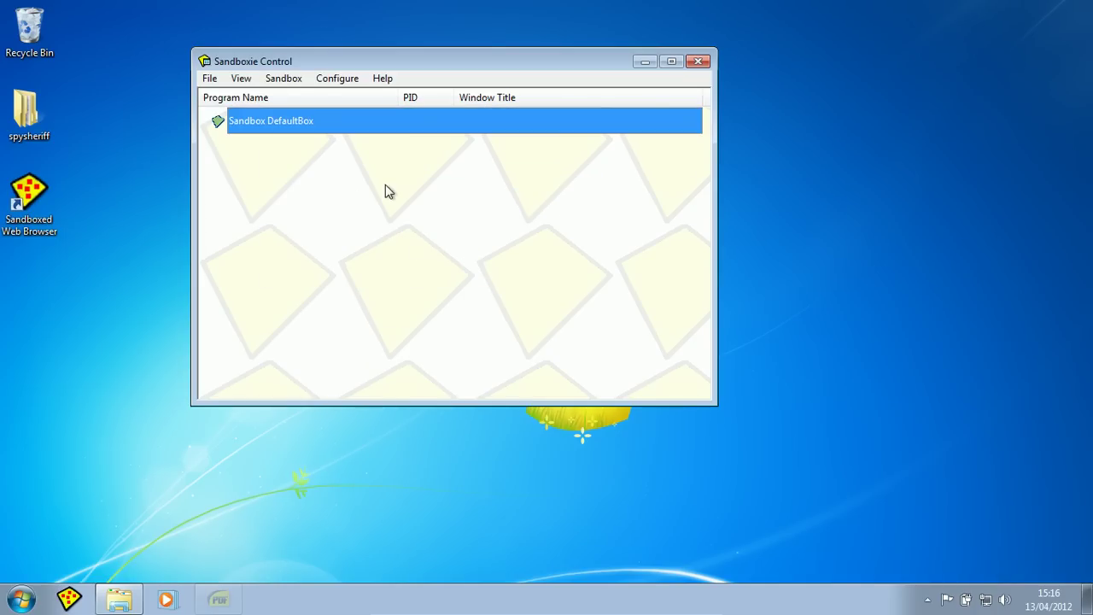
# Create a new sandbox named with the user's first name, copying settings from (None).
pyautogui.click(241, 77)
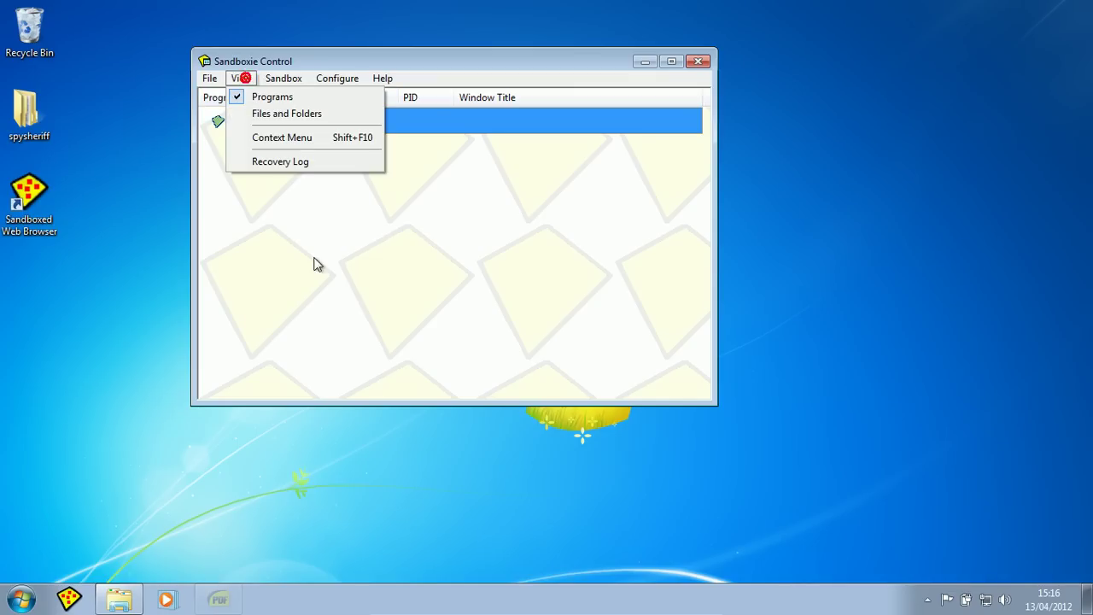
pyautogui.moveTo(282, 78)
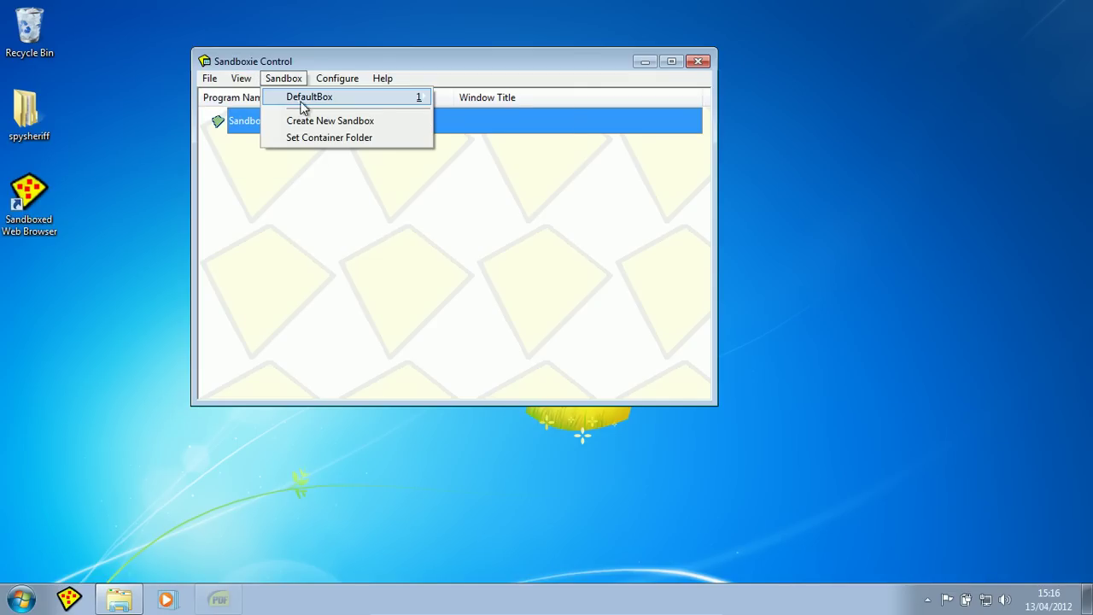
pyautogui.click(319, 122)
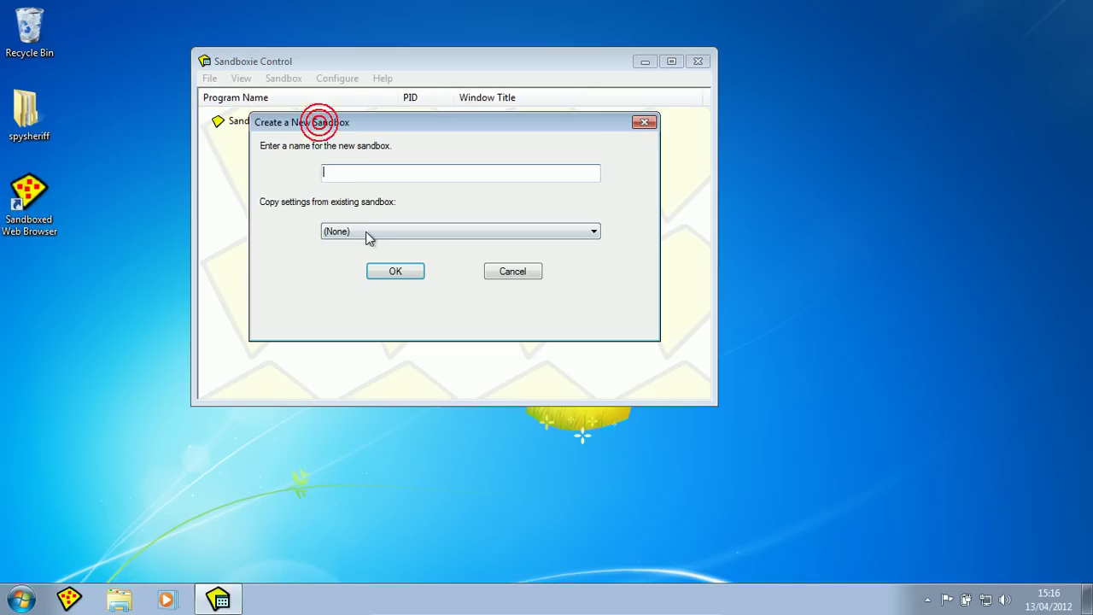
pyautogui.write('Tom')
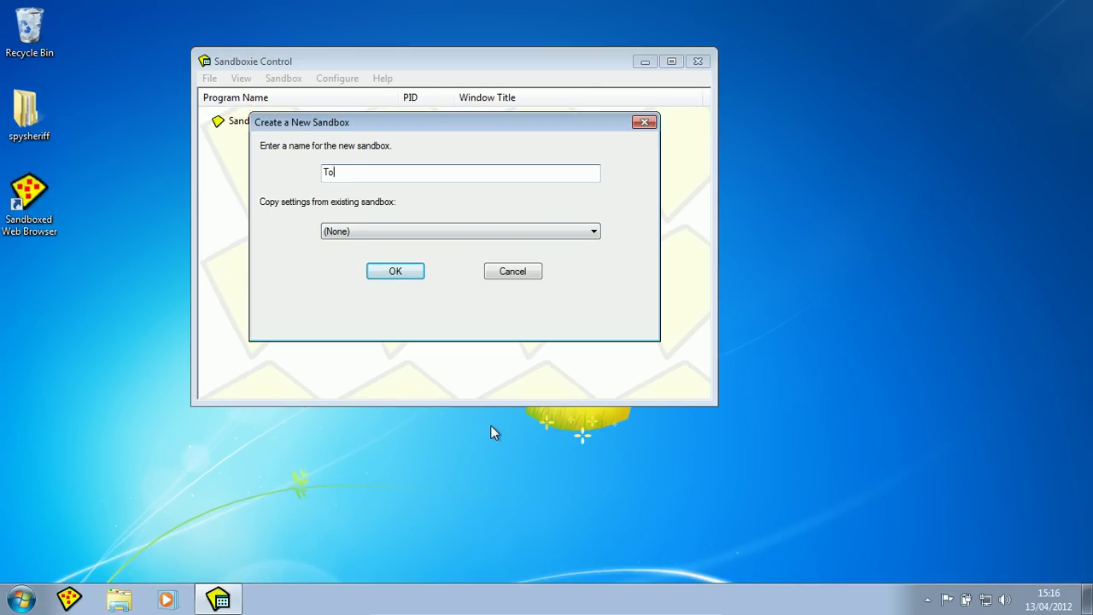
pyautogui.click(349, 233)
pyautogui.click(349, 234)
pyautogui.click(349, 232)
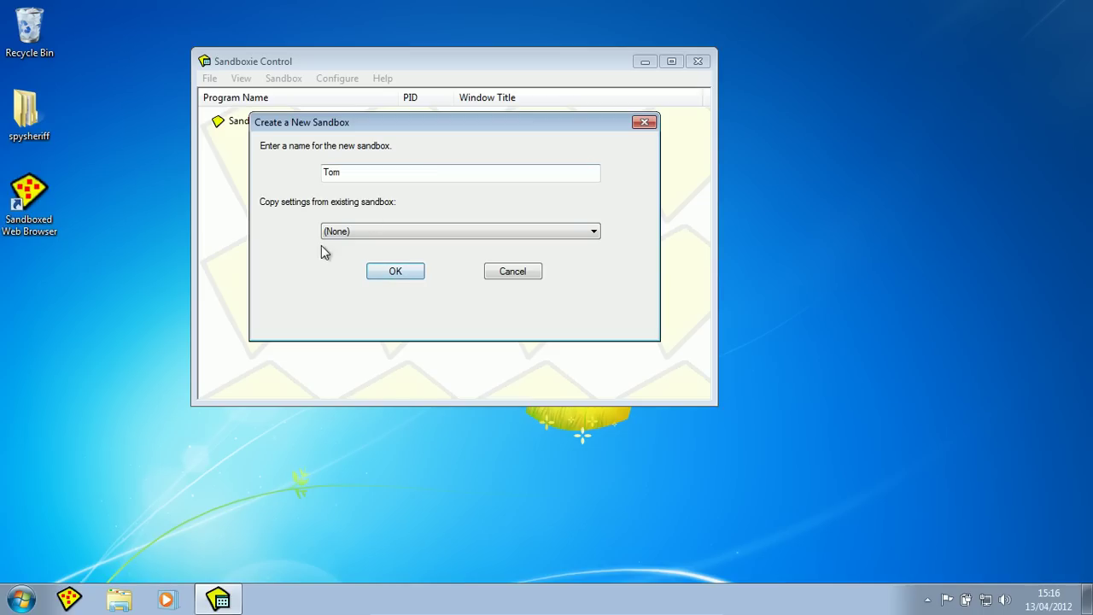
pyautogui.click(410, 275)
# Review the commands available for both sandboxes and open Sandbox Settings for the newly created one.
pyautogui.rightClick(256, 147)
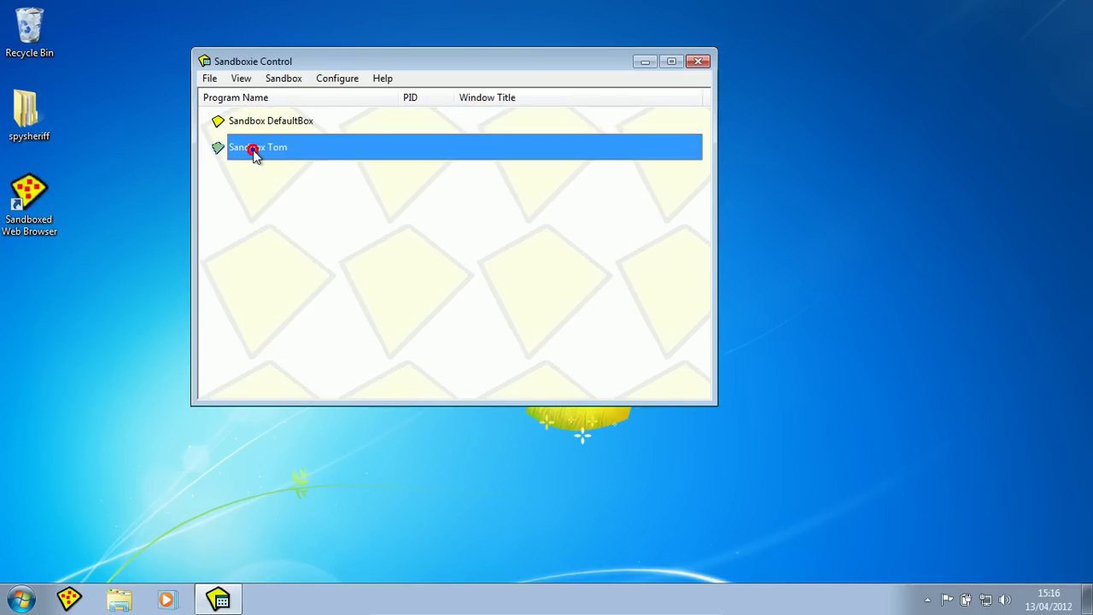
pyautogui.click(446, 165)
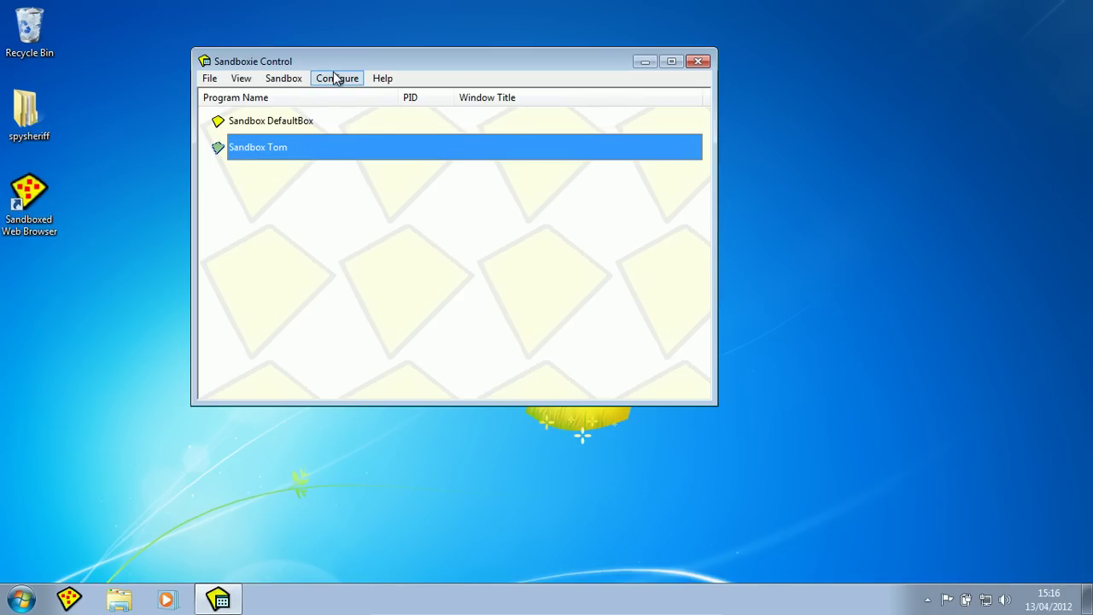
pyautogui.click(295, 78)
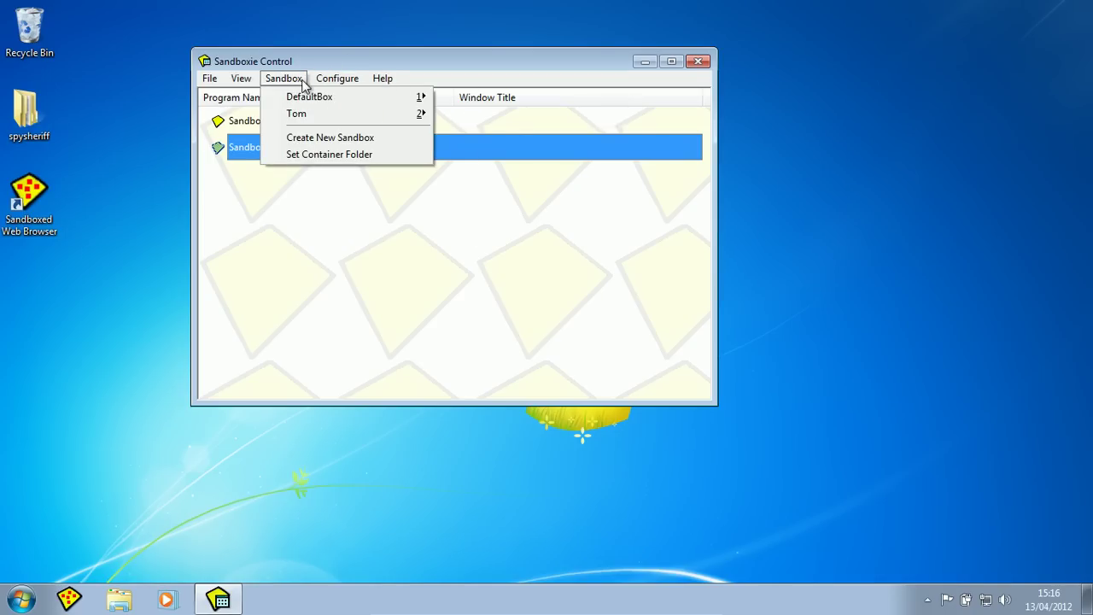
pyautogui.moveTo(299, 97)
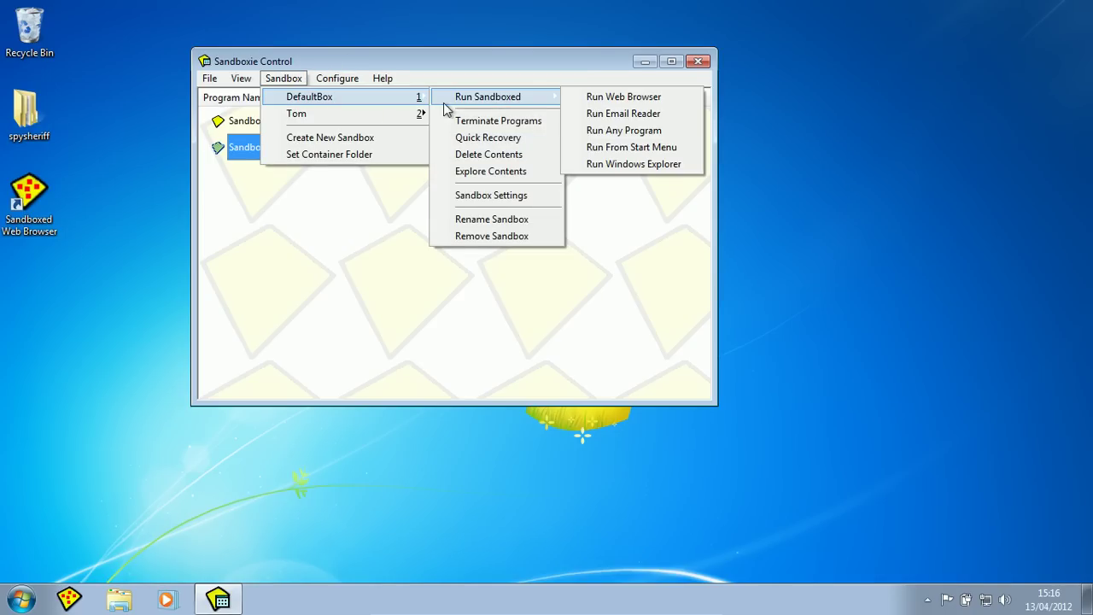
pyautogui.click(383, 109)
pyautogui.click(409, 115)
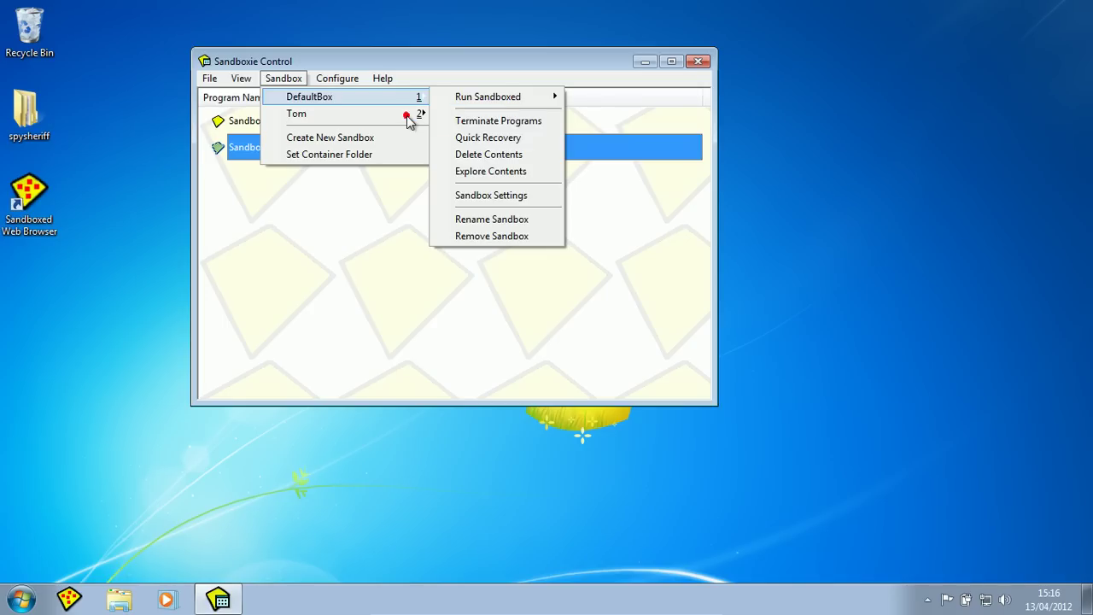
pyautogui.moveTo(405, 120)
pyautogui.moveTo(486, 116)
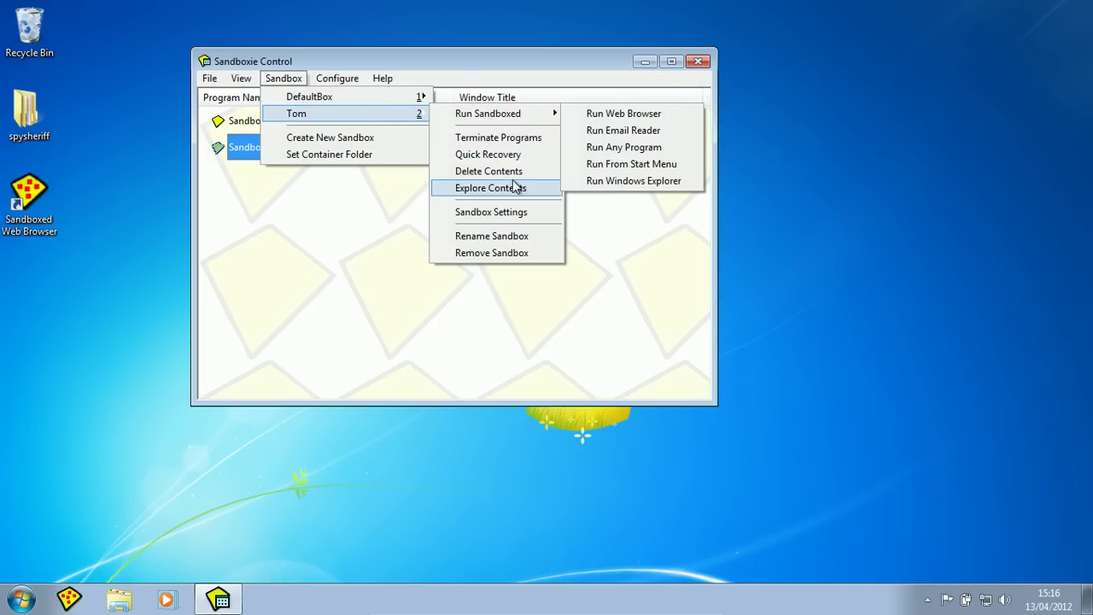
pyautogui.click(504, 213)
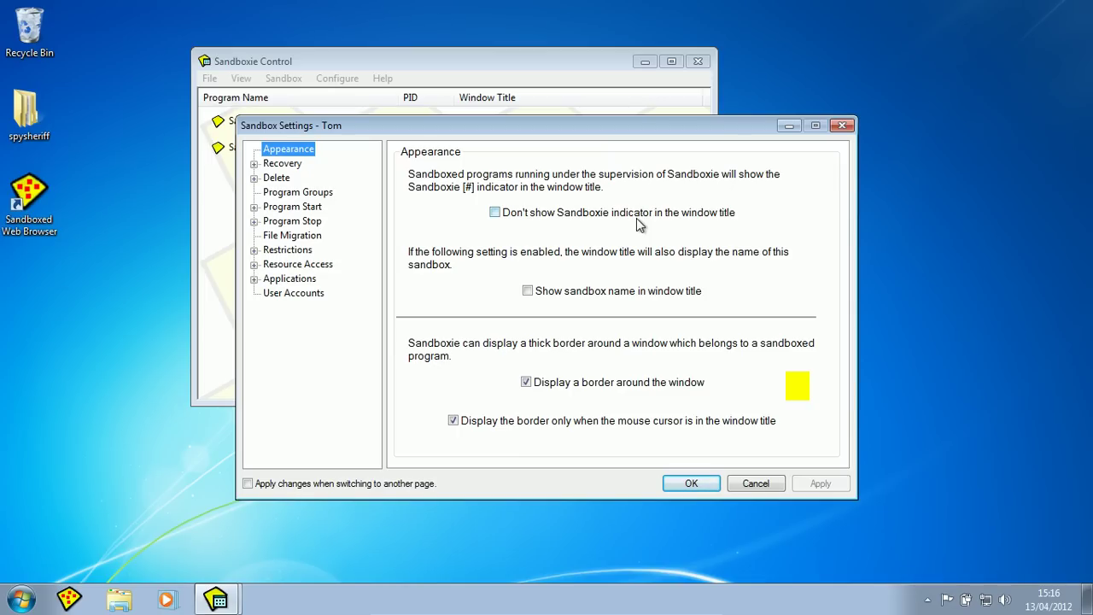
# Examine the new sandbox's Delete Invocation, Program Stop, Forced Programs and Forced Folders settings, and cancel the settings dialog.
pyautogui.click(275, 178)
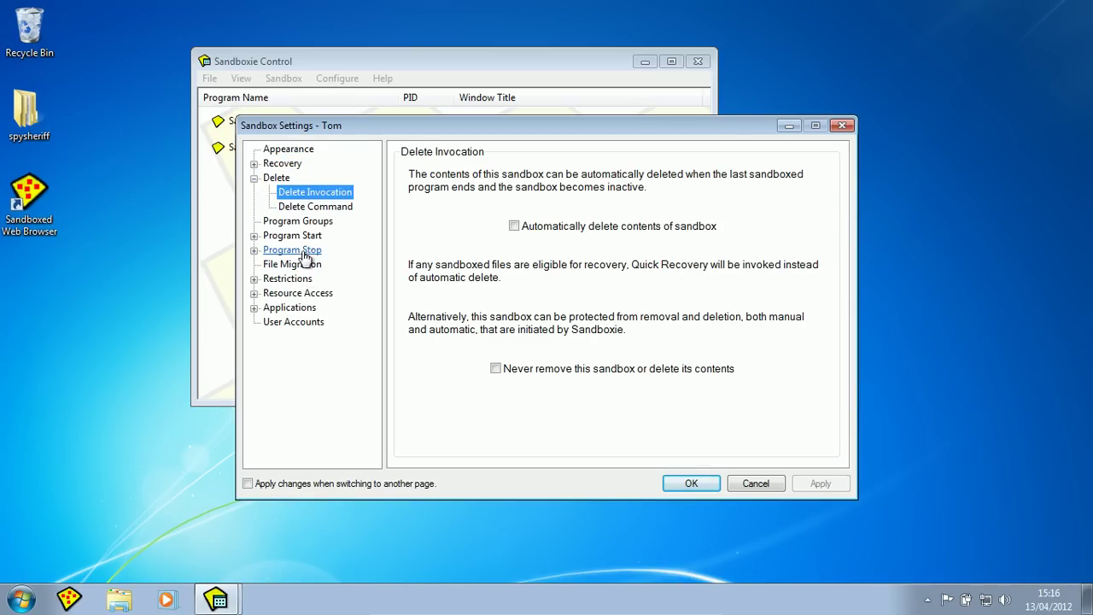
pyautogui.click(275, 250)
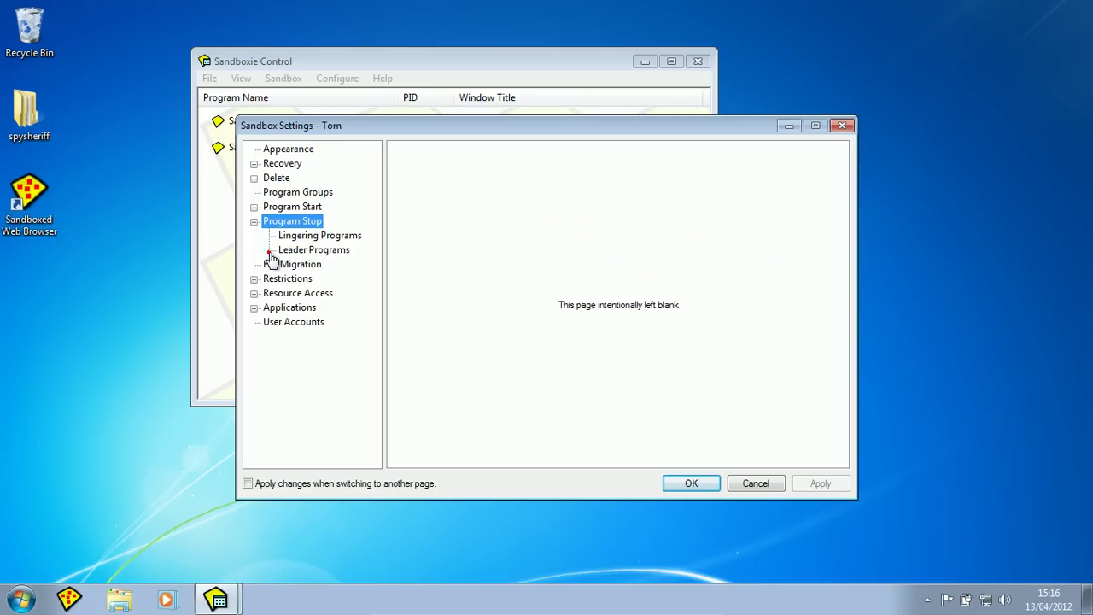
pyautogui.click(255, 207)
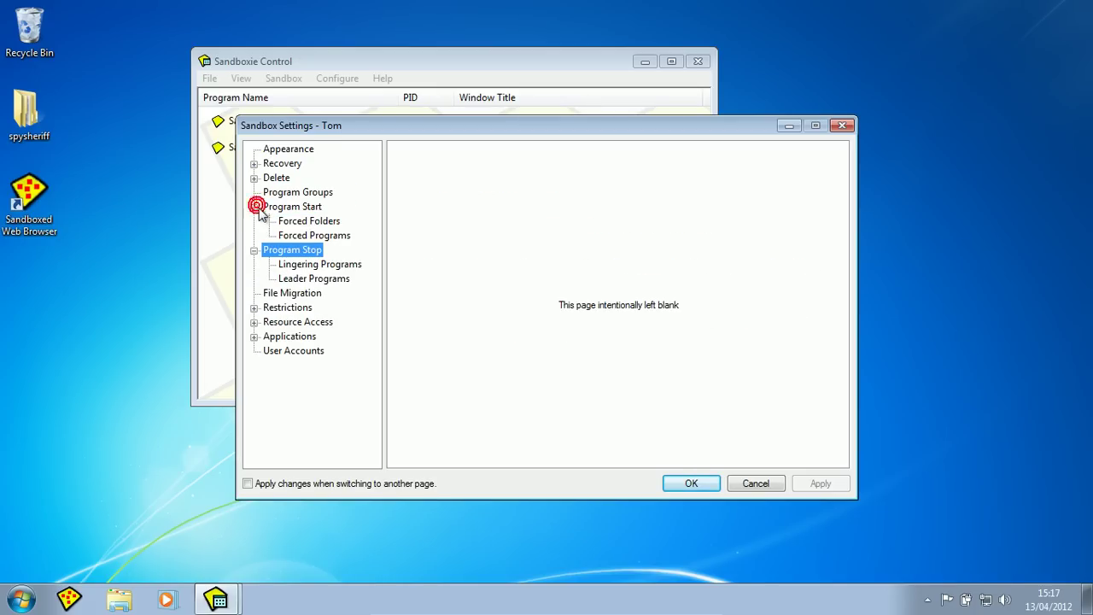
pyautogui.click(300, 235)
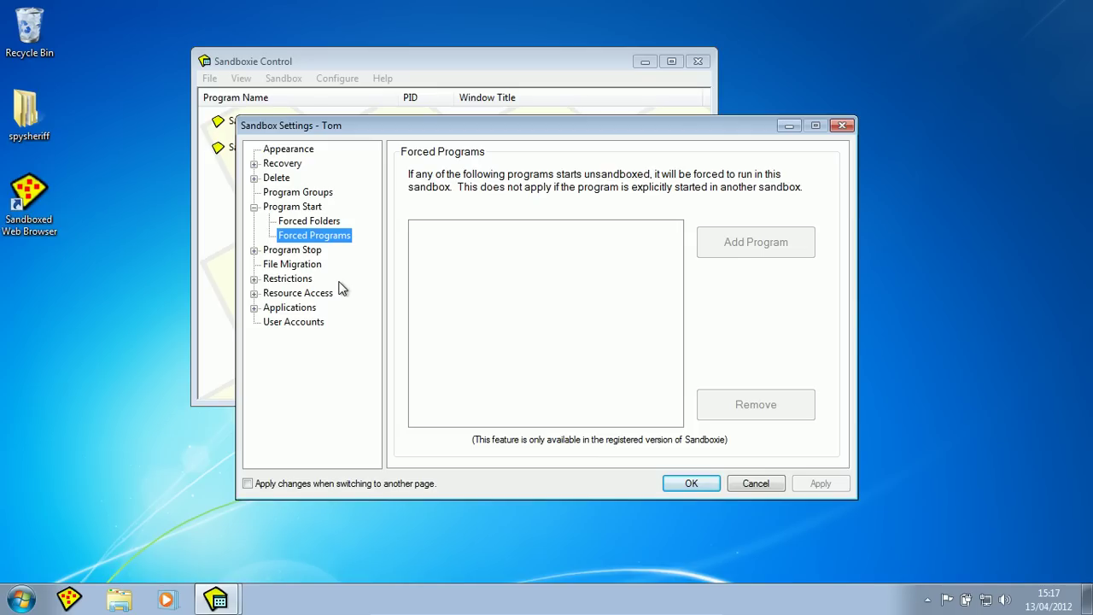
pyautogui.click(306, 220)
pyautogui.click(314, 237)
pyautogui.click(338, 222)
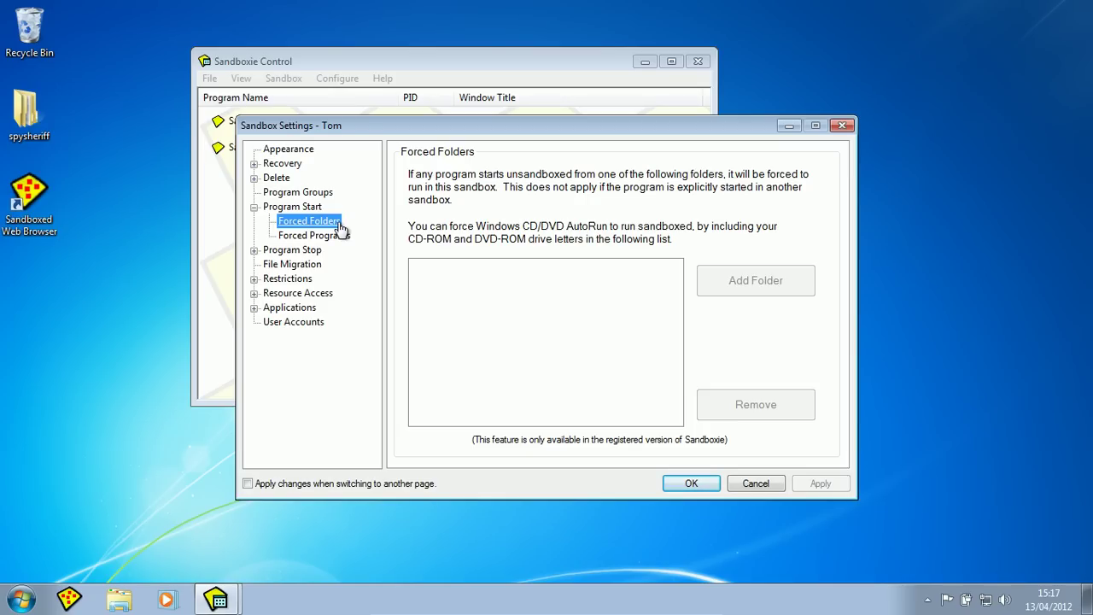
pyautogui.moveTo(418, 130); pyautogui.dragTo(234, 135)
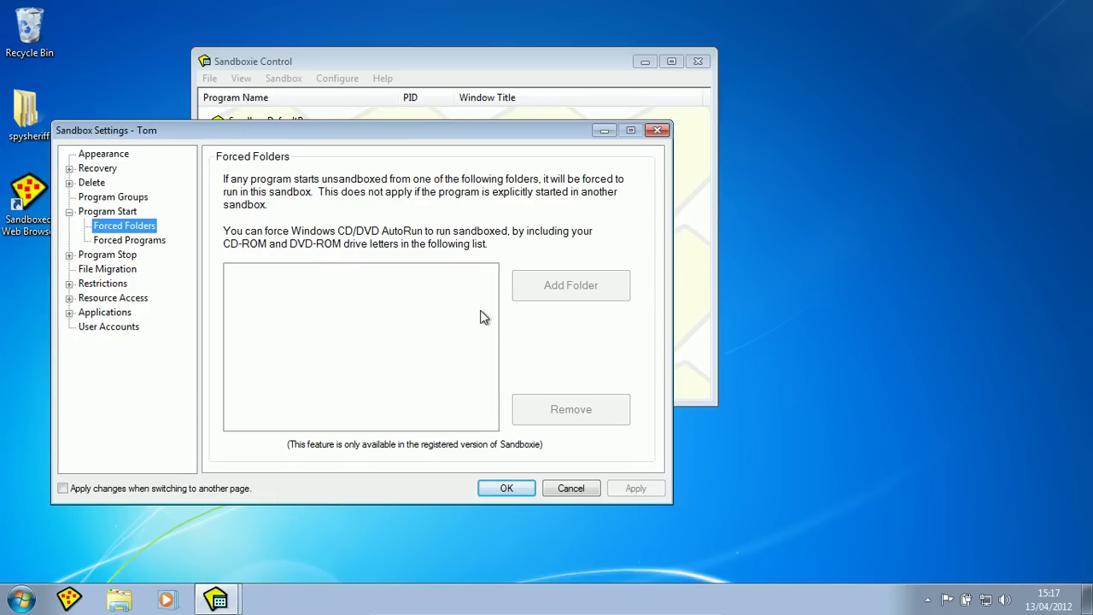
pyautogui.click(584, 494)
# Open the Sandboxie configuration file for editing, view its contents in Notepad, and close it without changes.
pyautogui.click(335, 78)
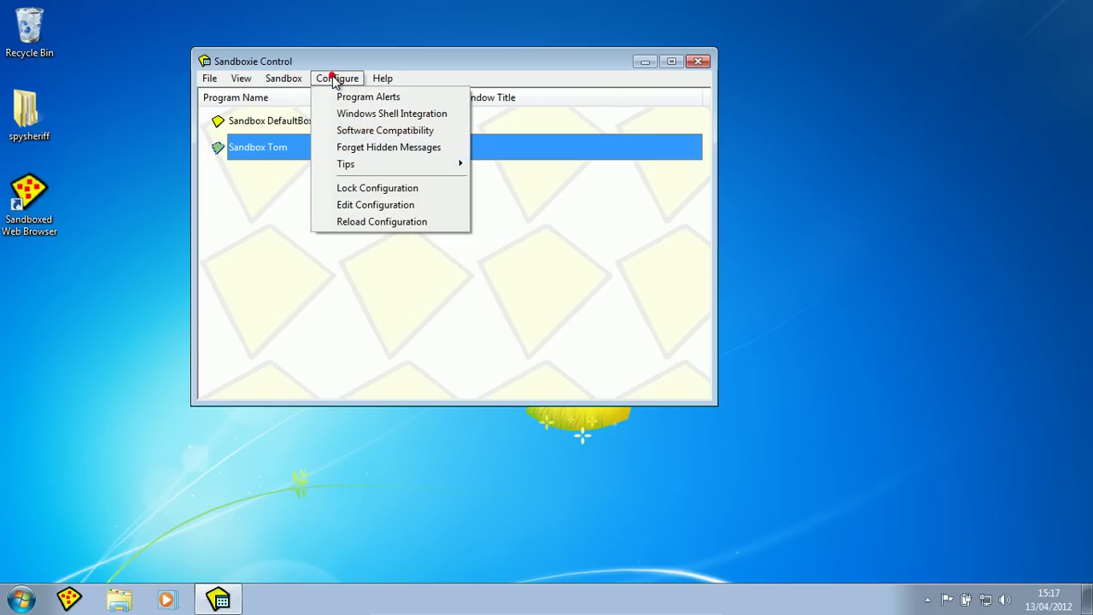
pyautogui.click(362, 210)
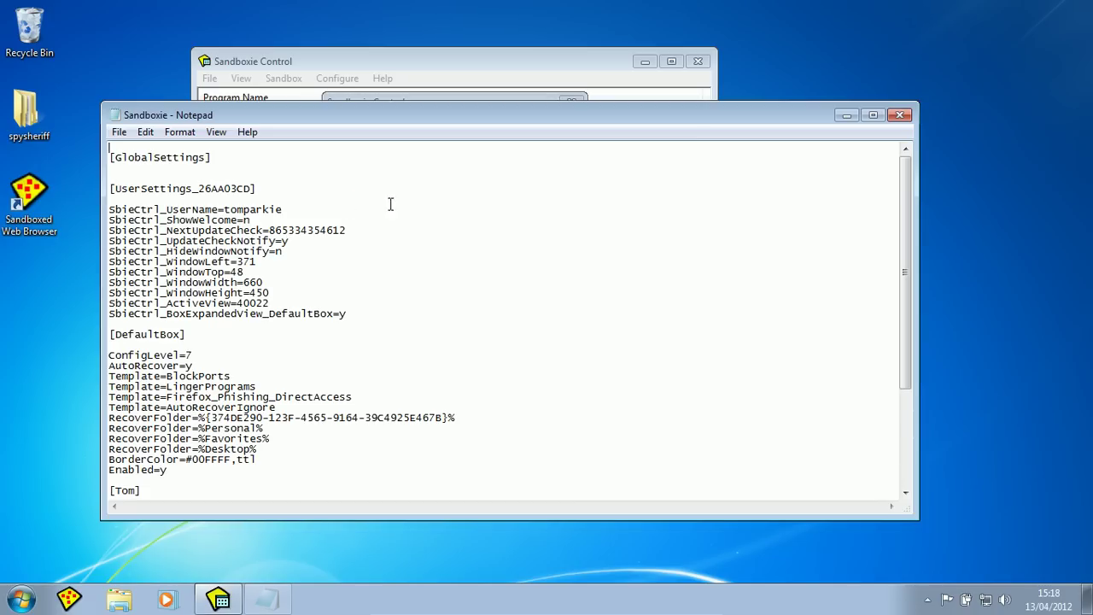
pyautogui.click(899, 114)
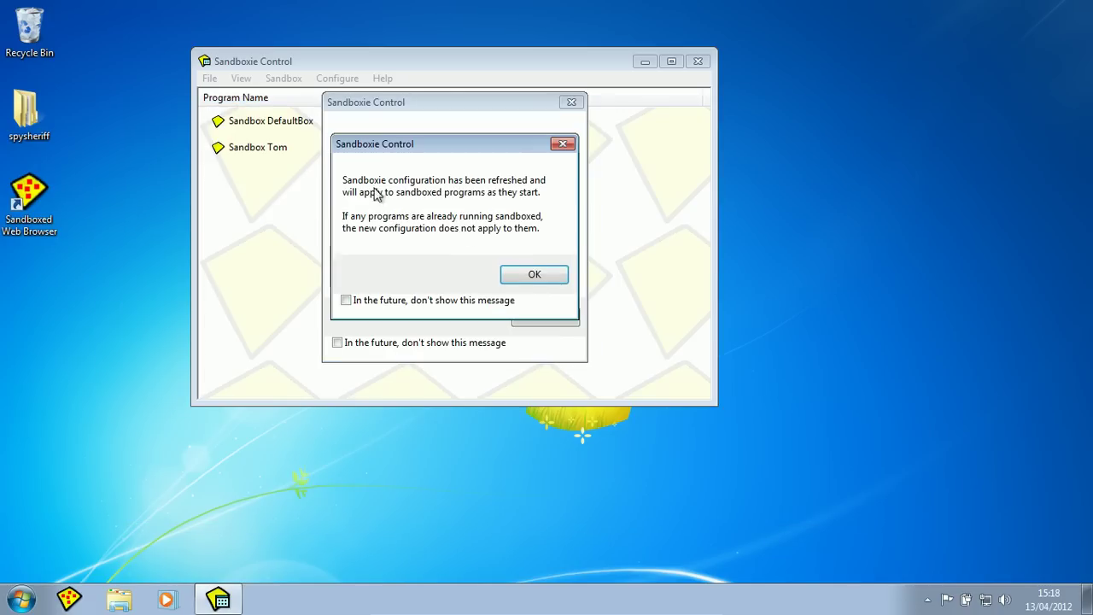
# Acknowledge the configuration refresh message and dismiss the configuration editing notice behind it.
pyautogui.click(534, 274)
pyautogui.click(540, 309)
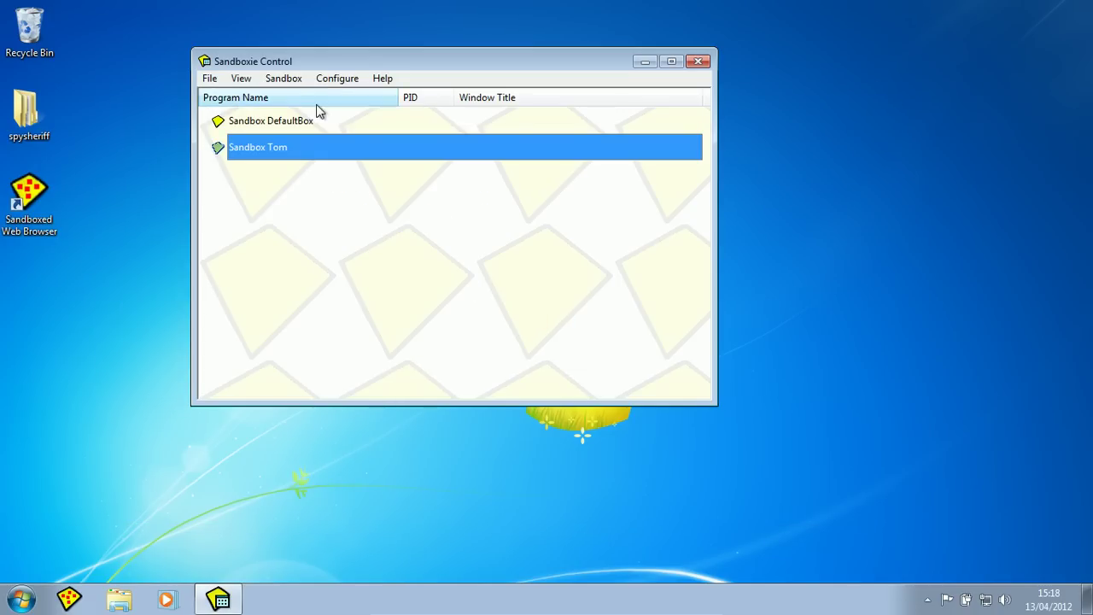
pyautogui.click(248, 119)
pyautogui.click(207, 78)
pyautogui.moveTo(239, 79)
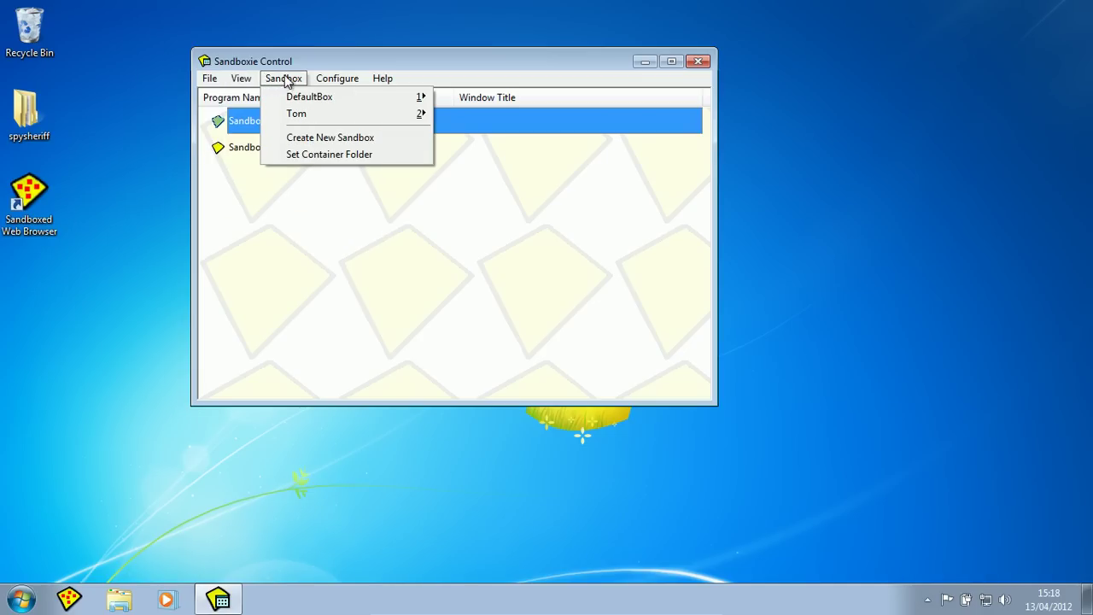
pyautogui.moveTo(319, 80)
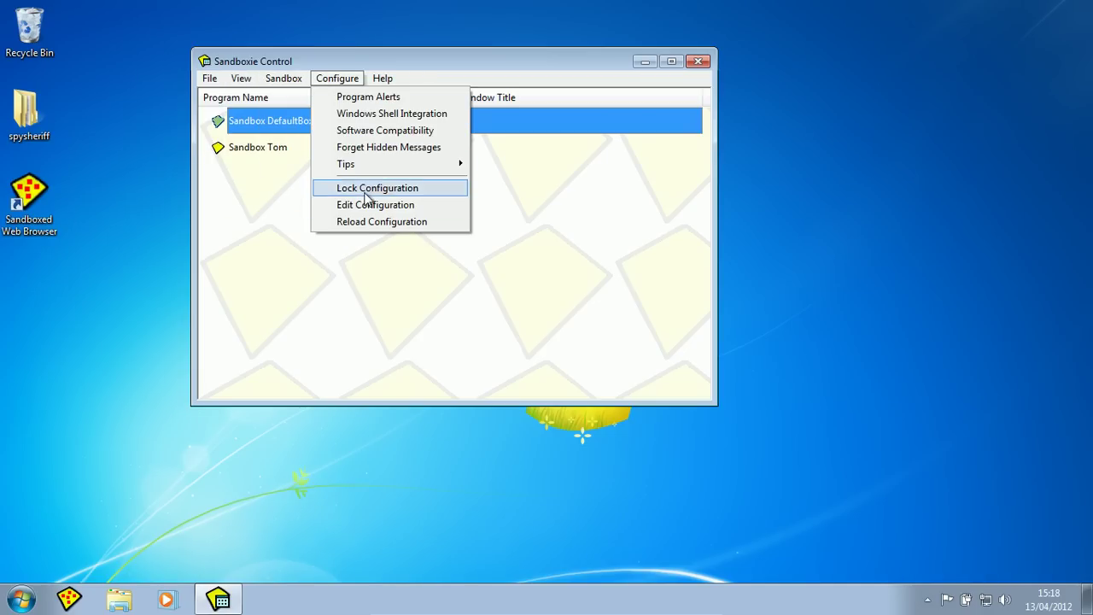
pyautogui.moveTo(383, 90)
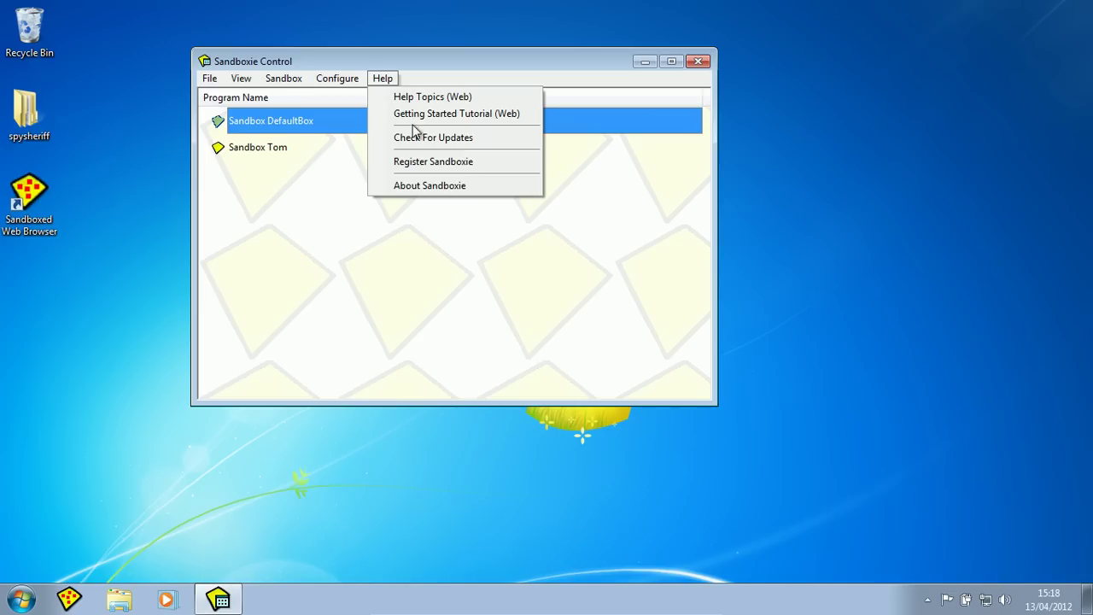
pyautogui.click(384, 78)
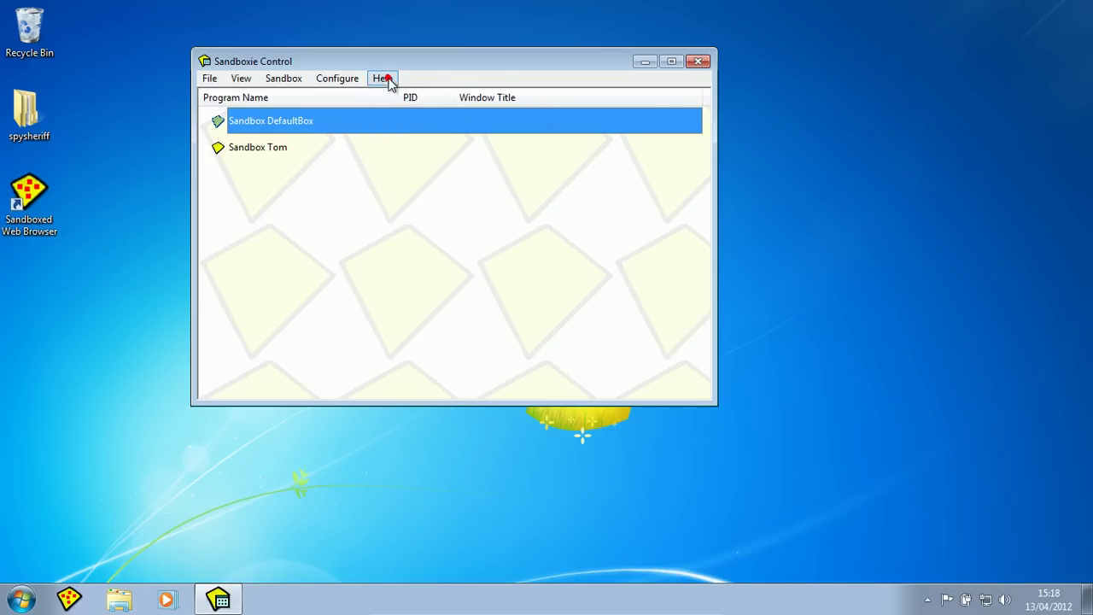
pyautogui.moveTo(402, 68); pyautogui.dragTo(431, 86)
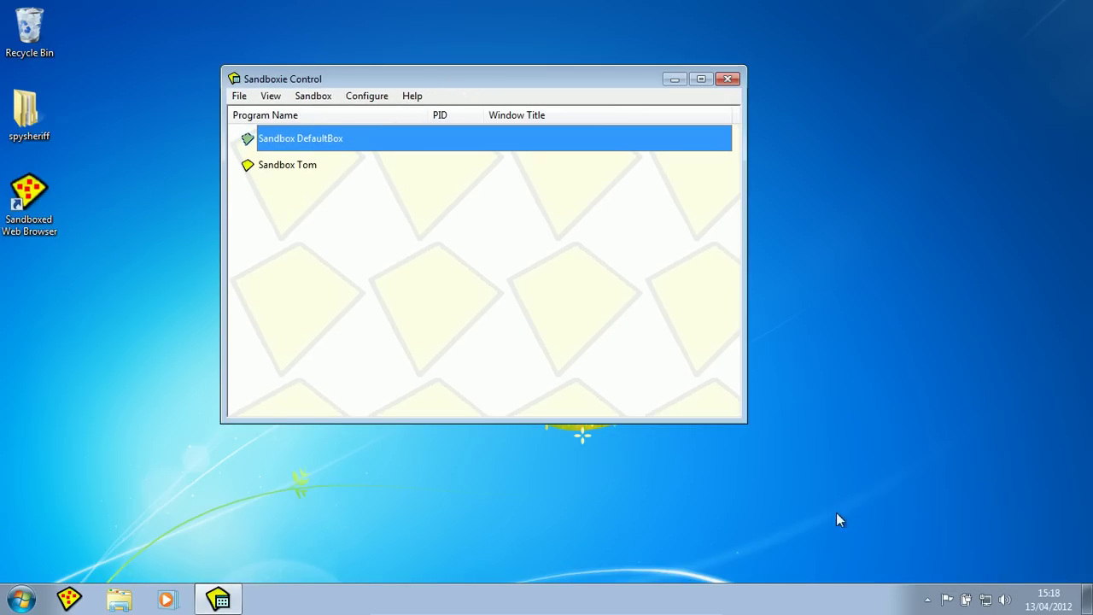
# Close the Windows 7 virtual machine by powering it off and restoring the current snapshot 'Clean Install'.
pyautogui.click(712, 606)
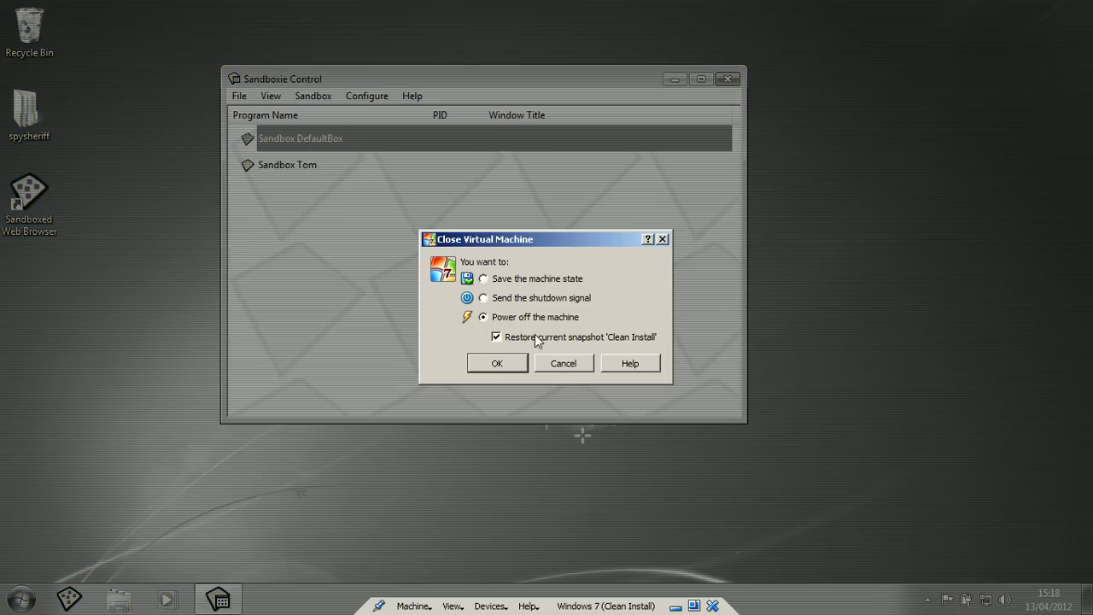
pyautogui.click(499, 363)
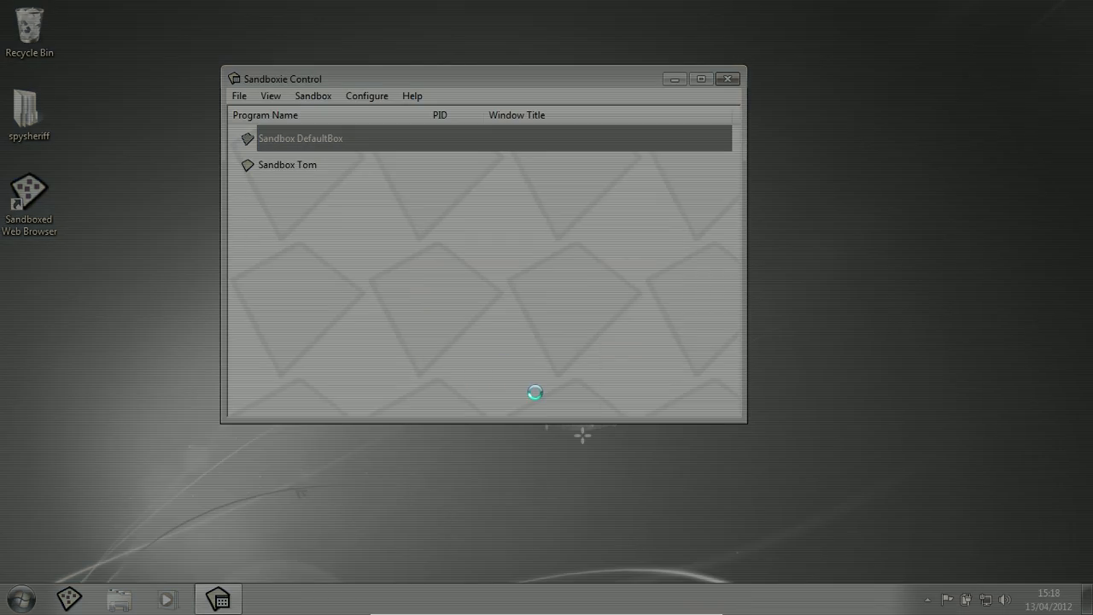